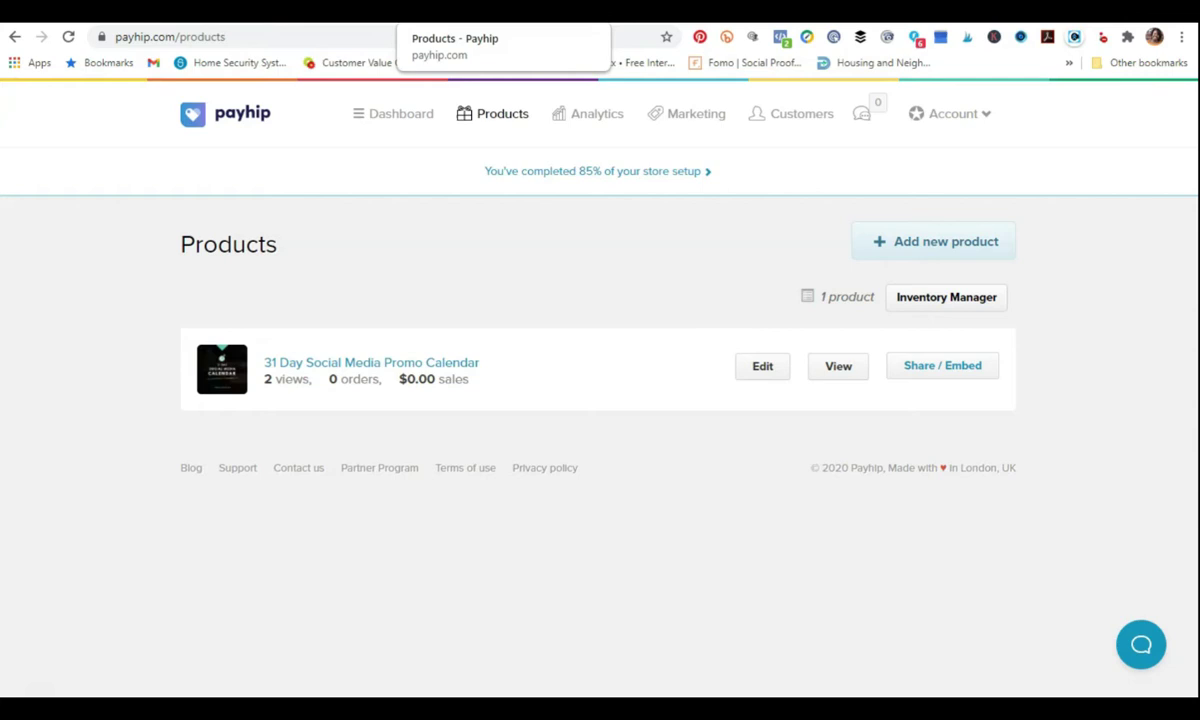
- View the store link on the Payhip dashboard and return to the product list
{"action": "left_click", "coordinate": [218, 128]}
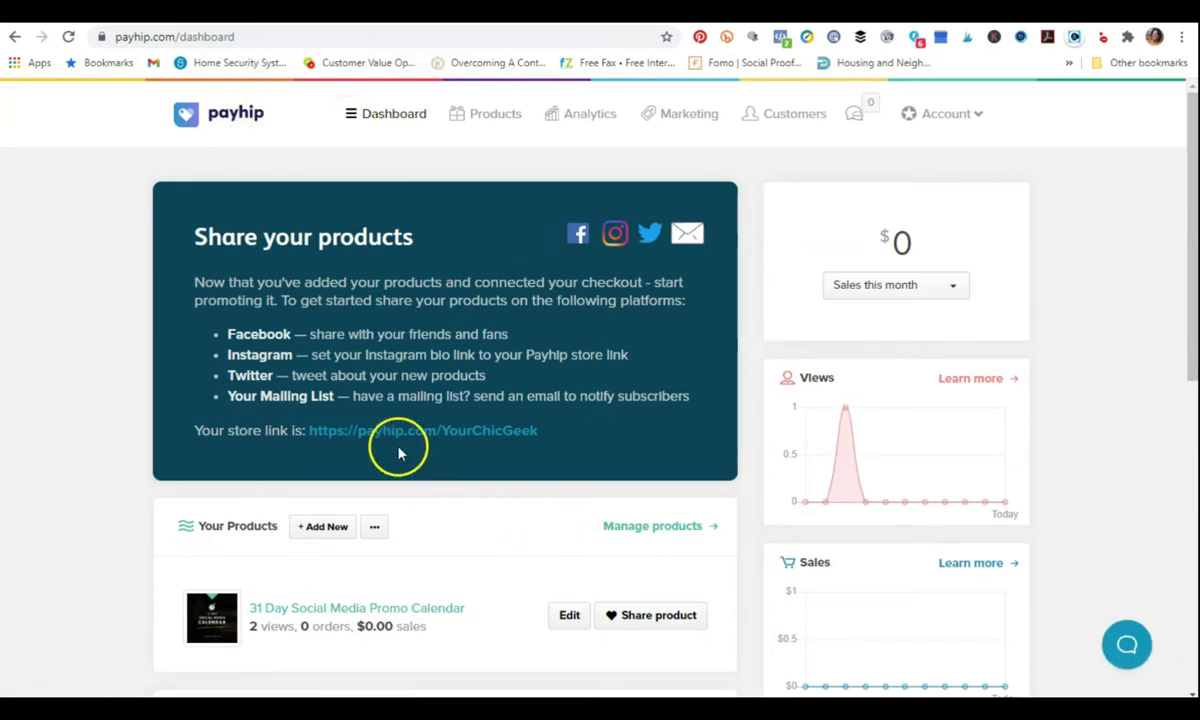
{"action": "left_click", "coordinate": [476, 440]}
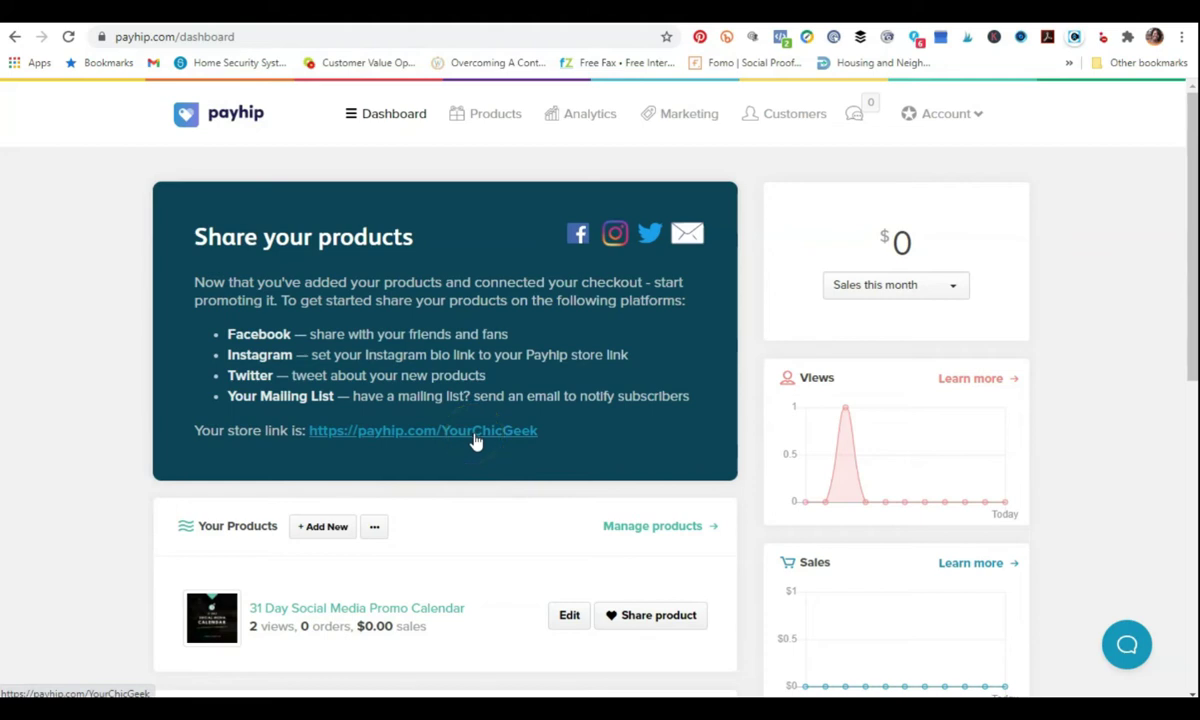
{"action": "left_click", "coordinate": [476, 440]}
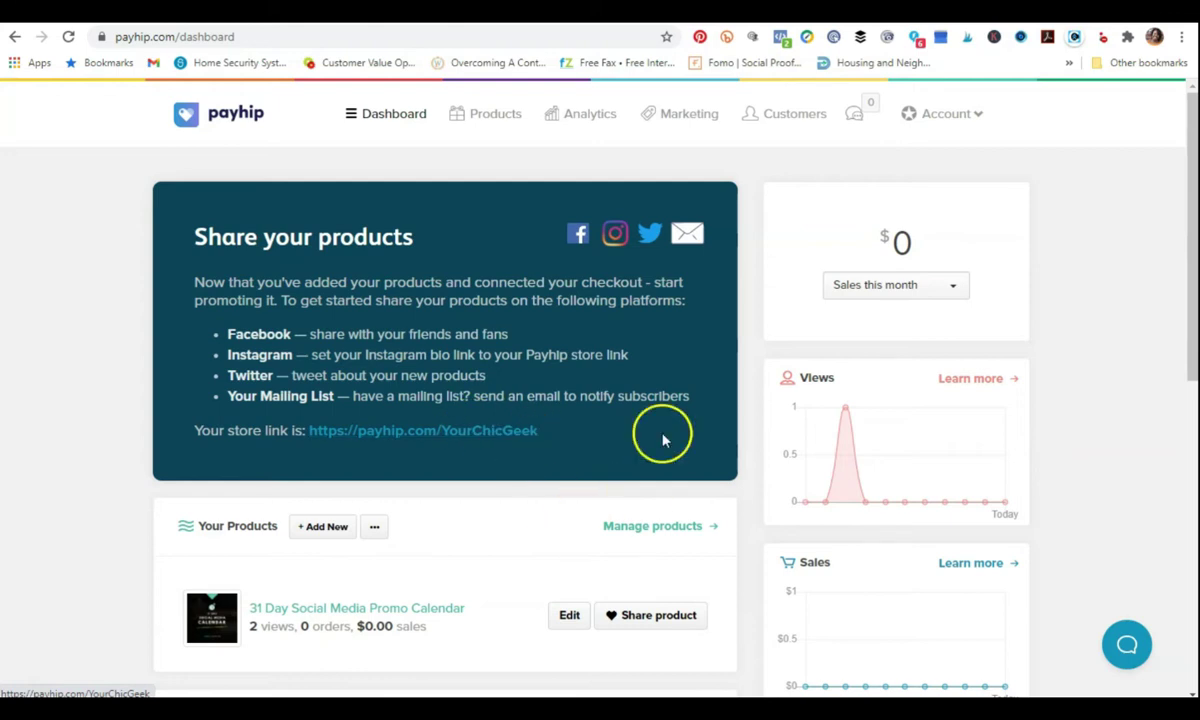
{"action": "left_click", "coordinate": [490, 119]}
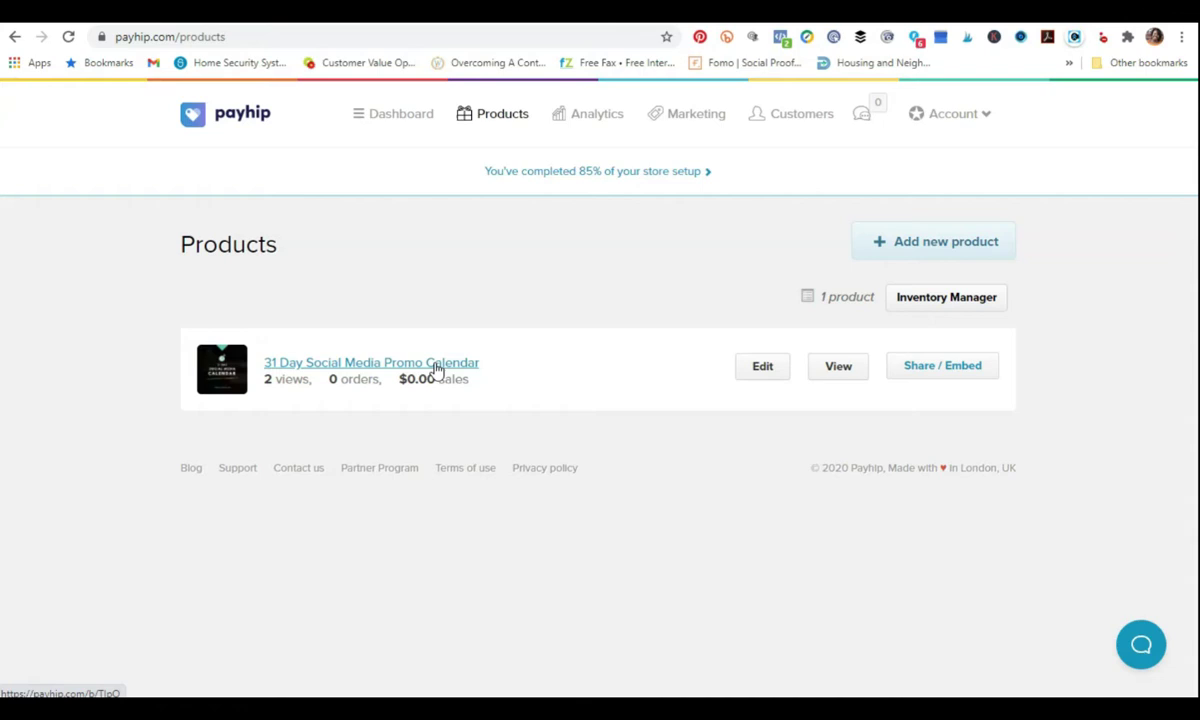
- Open the 31 Day Social Media Promo Calendar product for editing and review its file, title, price and cover image settings
{"action": "left_click", "coordinate": [762, 367]}
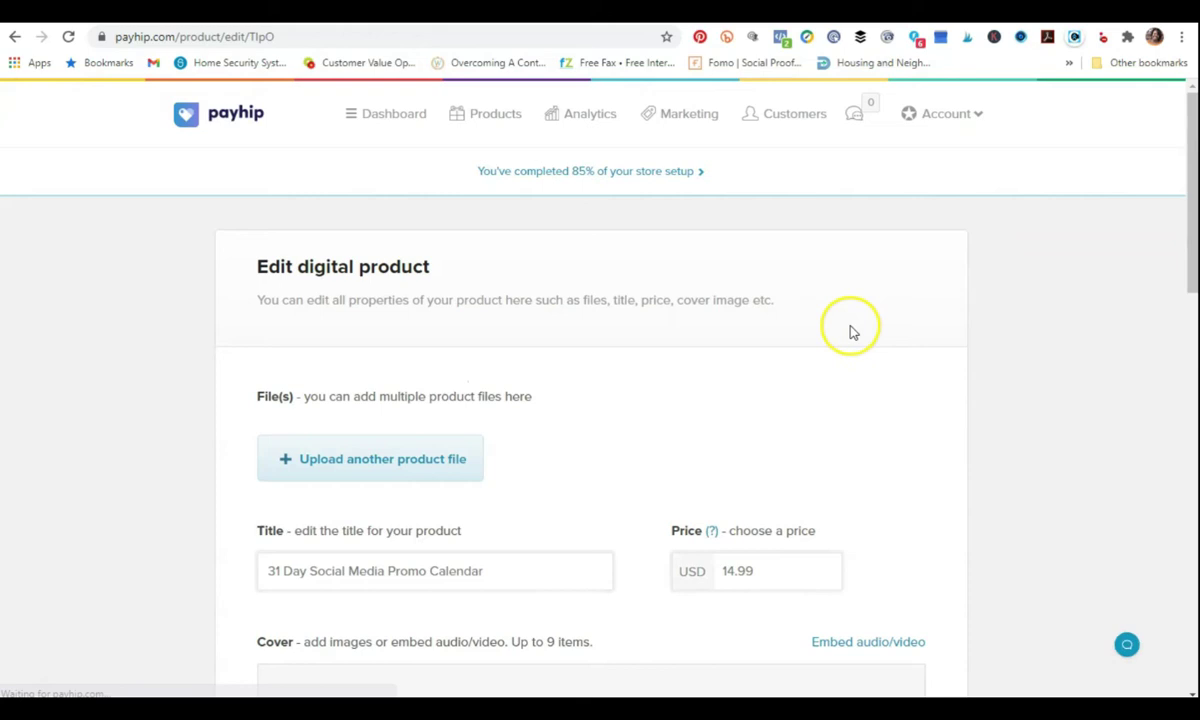
{"action": "scroll", "coordinate": [851, 331], "scroll_direction": "down", "scroll_amount": 4}
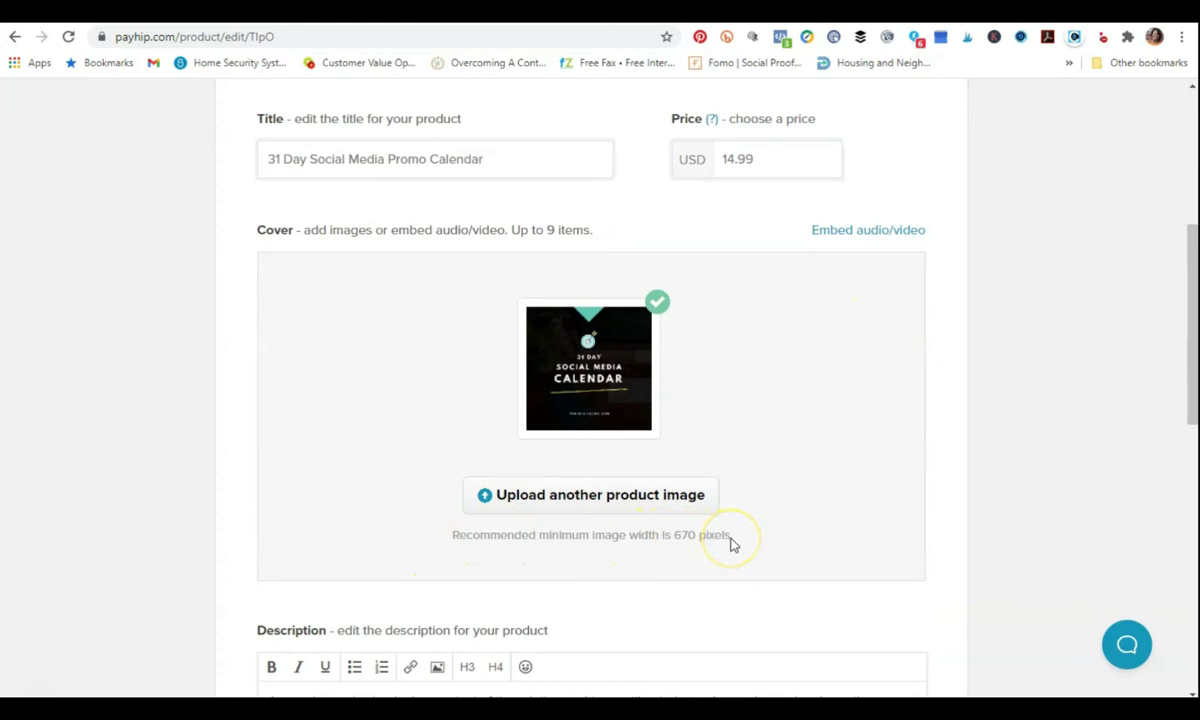
{"action": "scroll", "coordinate": [722, 530], "scroll_direction": "up", "scroll_amount": 5}
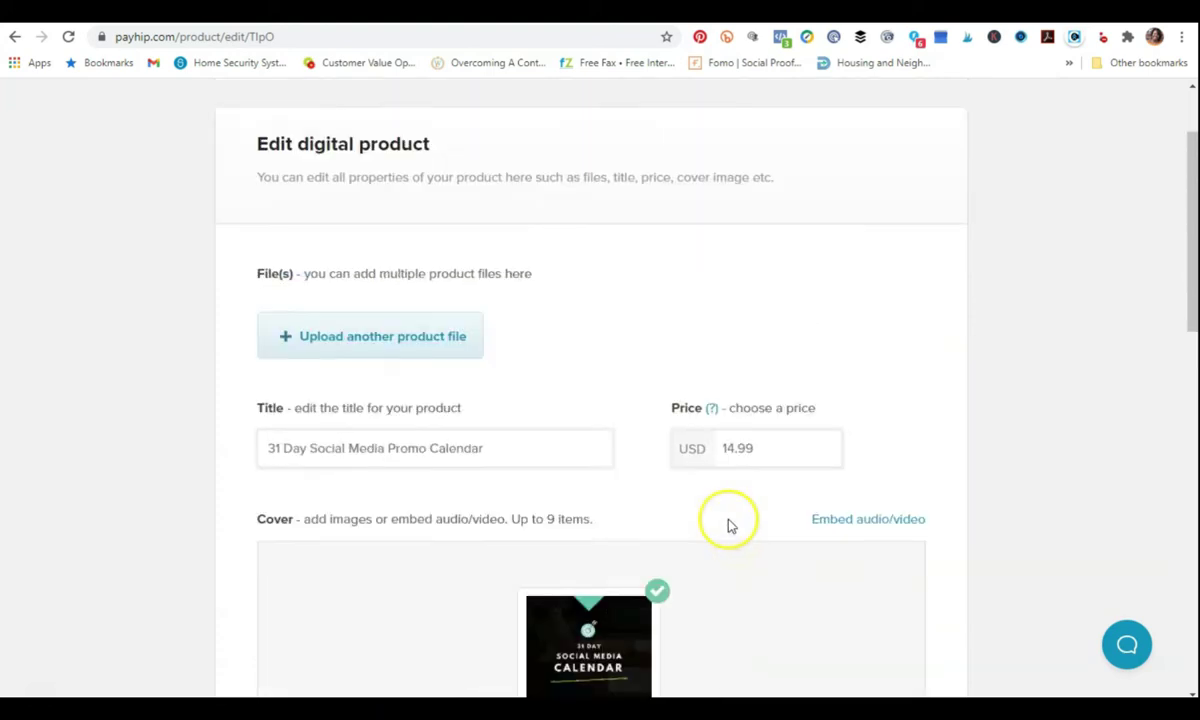
{"action": "scroll", "coordinate": [726, 527], "scroll_direction": "down", "scroll_amount": 3}
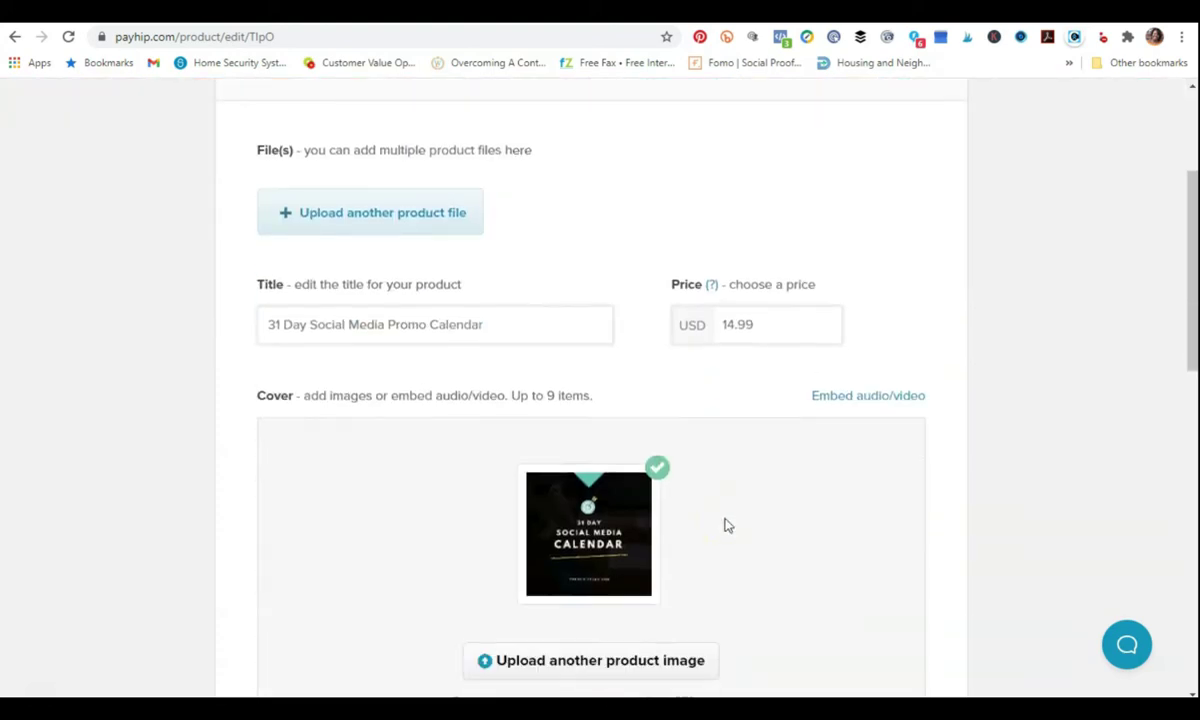
{"action": "scroll", "coordinate": [715, 554], "scroll_direction": "up", "scroll_amount": 3}
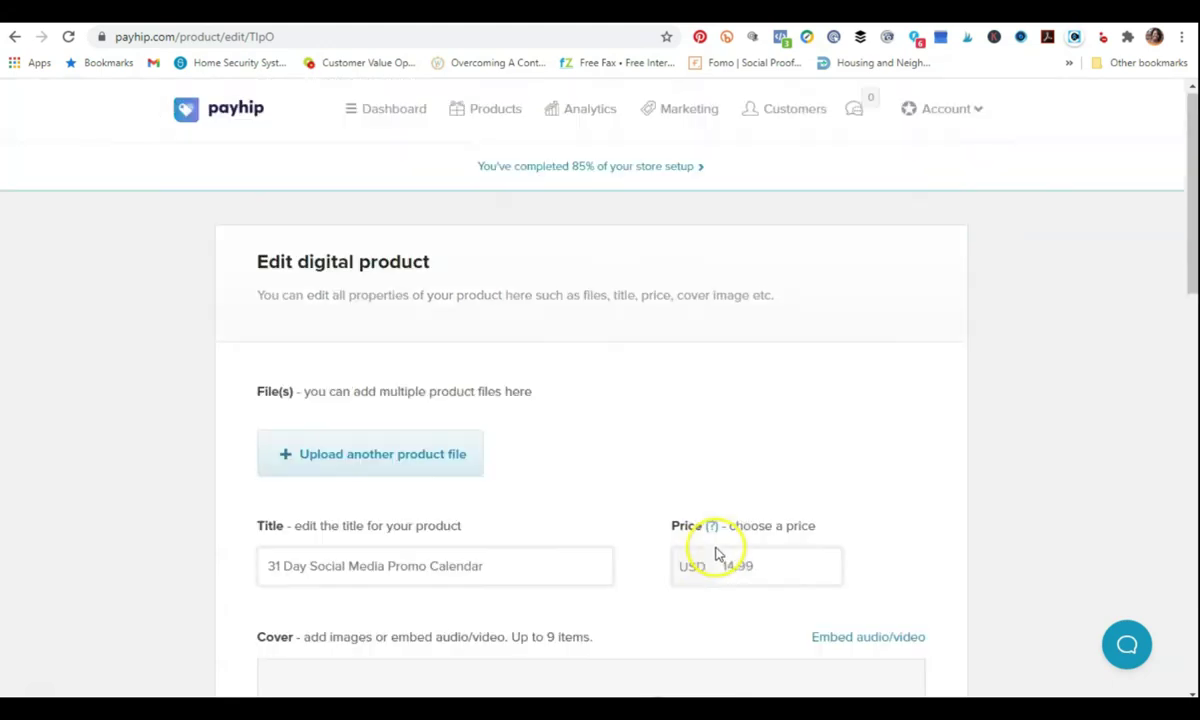
- Switch to Canva and create a new custom-size design of 670 × 670 px
{"action": "left_click", "coordinate": [287, 22]}
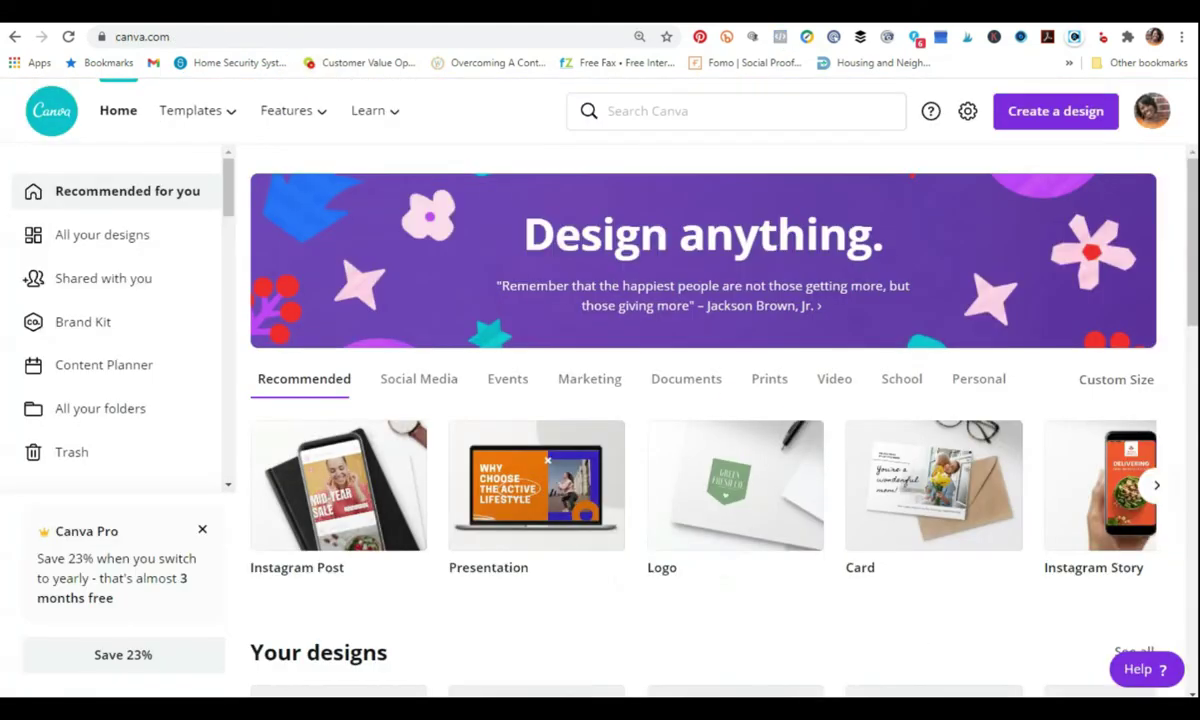
{"action": "left_click", "coordinate": [1050, 118]}
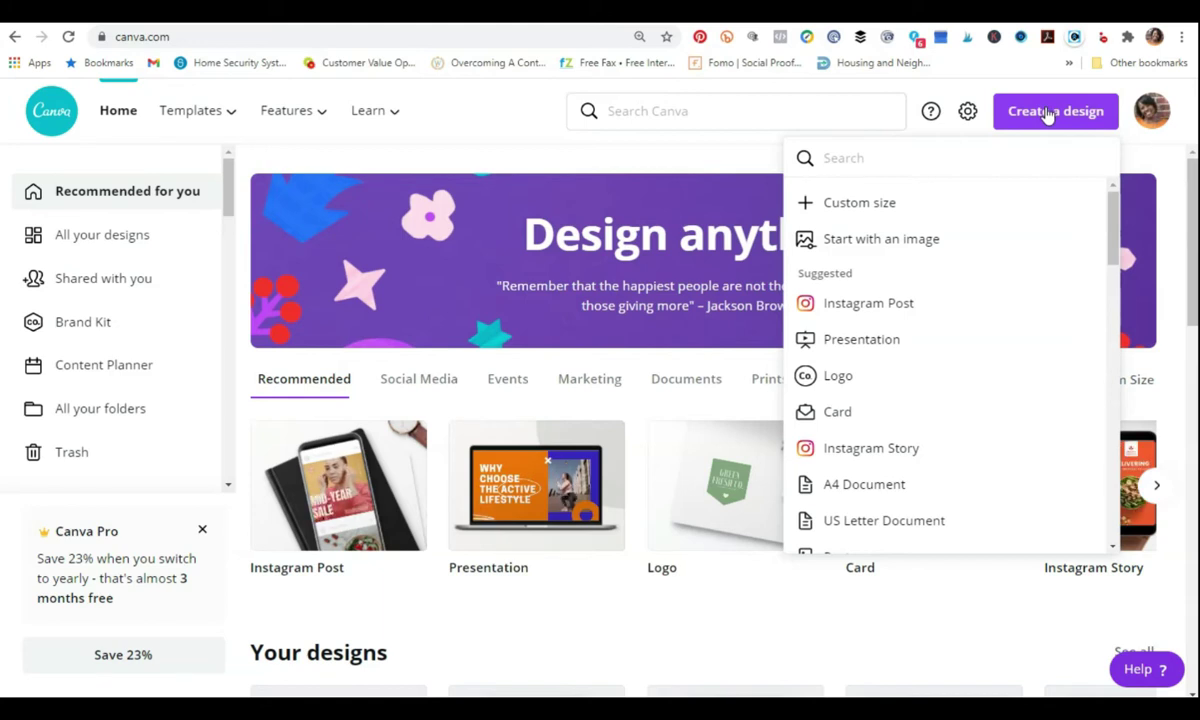
{"action": "left_click", "coordinate": [1033, 113]}
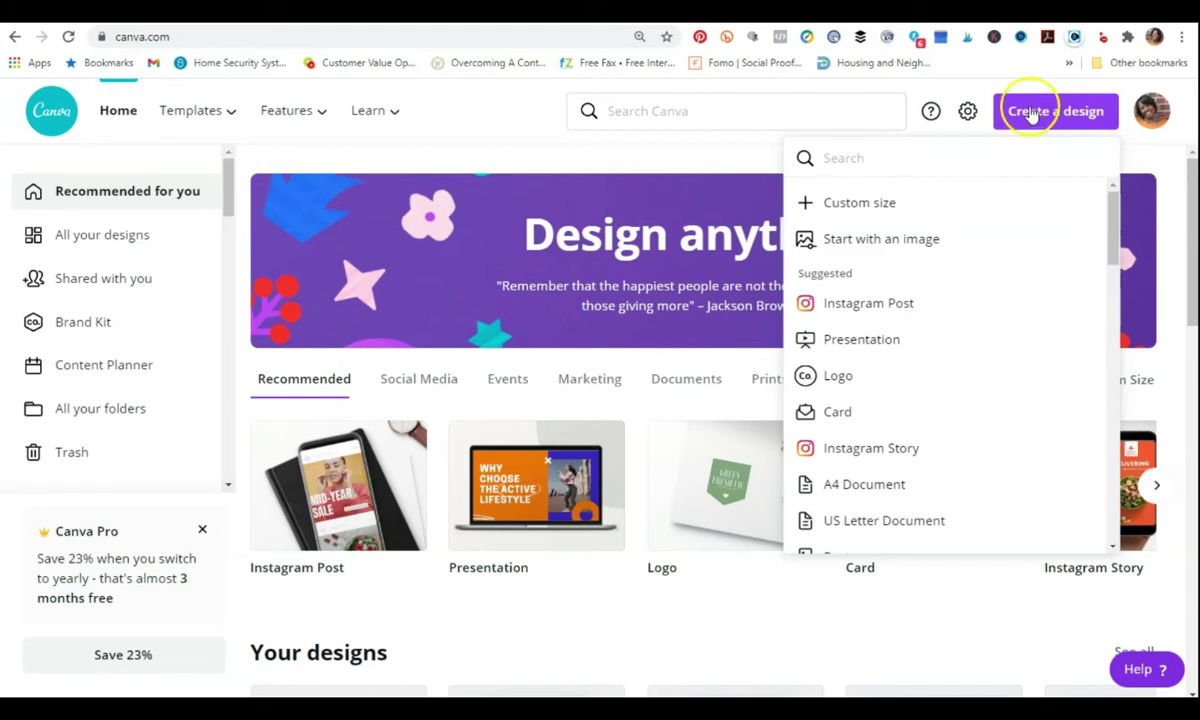
{"action": "left_click", "coordinate": [857, 204]}
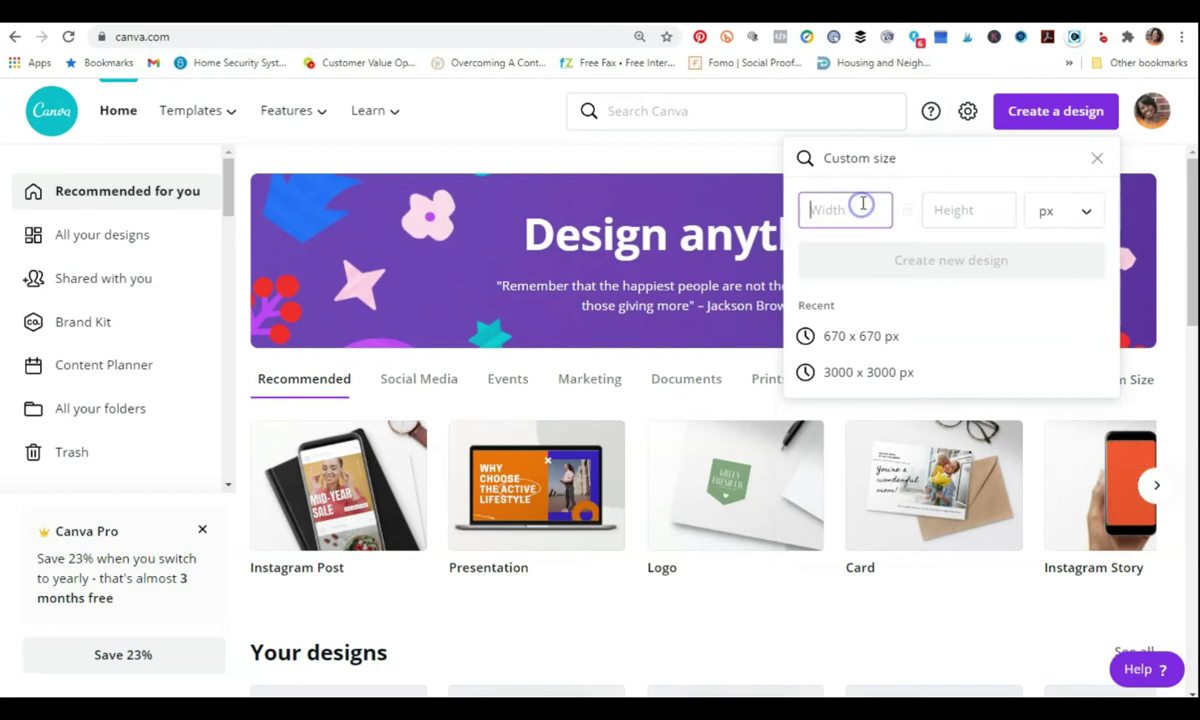
{"action": "type", "text": "670"}
{"action": "left_click", "coordinate": [980, 208]}
{"action": "type", "text": "670"}
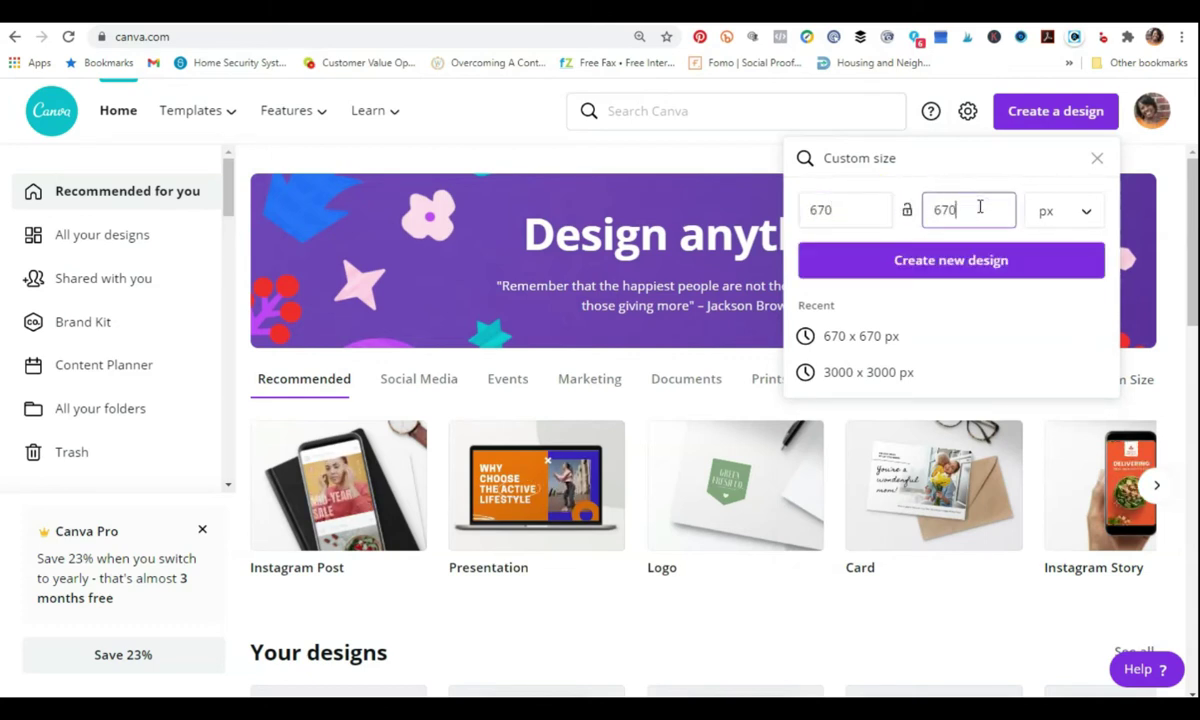
{"action": "left_click", "coordinate": [948, 262]}
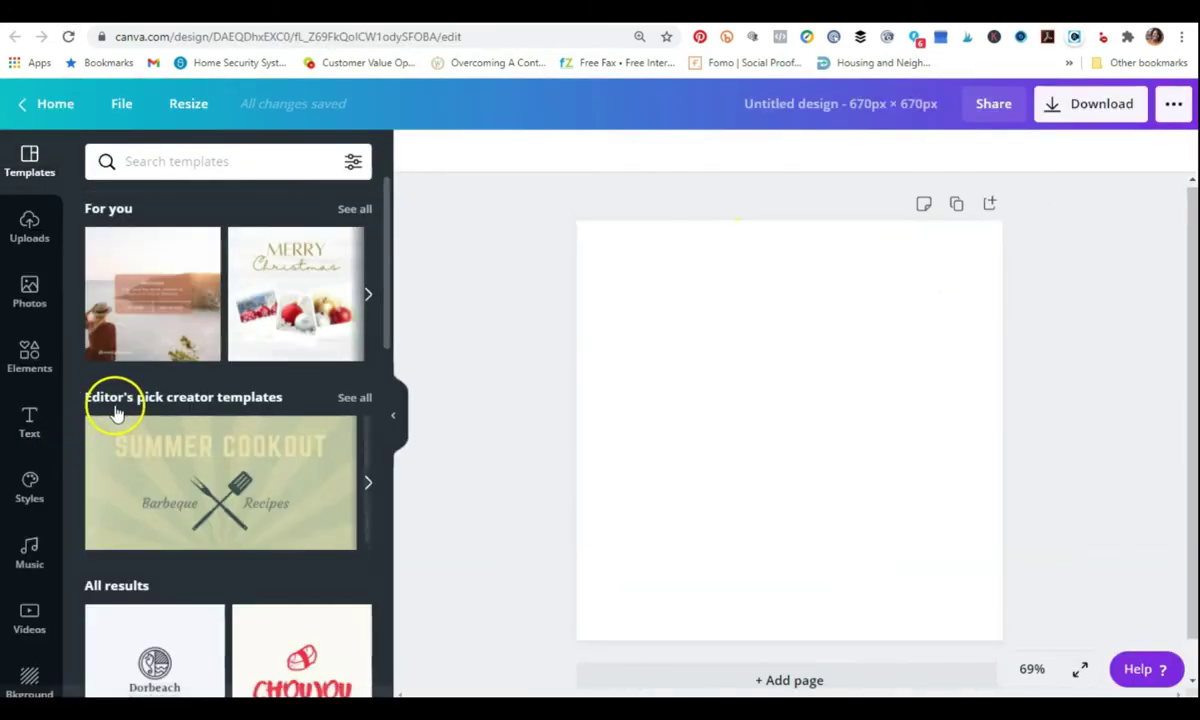
- Browse the templates and apply the coral "eufloria." template to the blank page
{"action": "scroll", "coordinate": [165, 400], "scroll_direction": "down", "scroll_amount": 5}
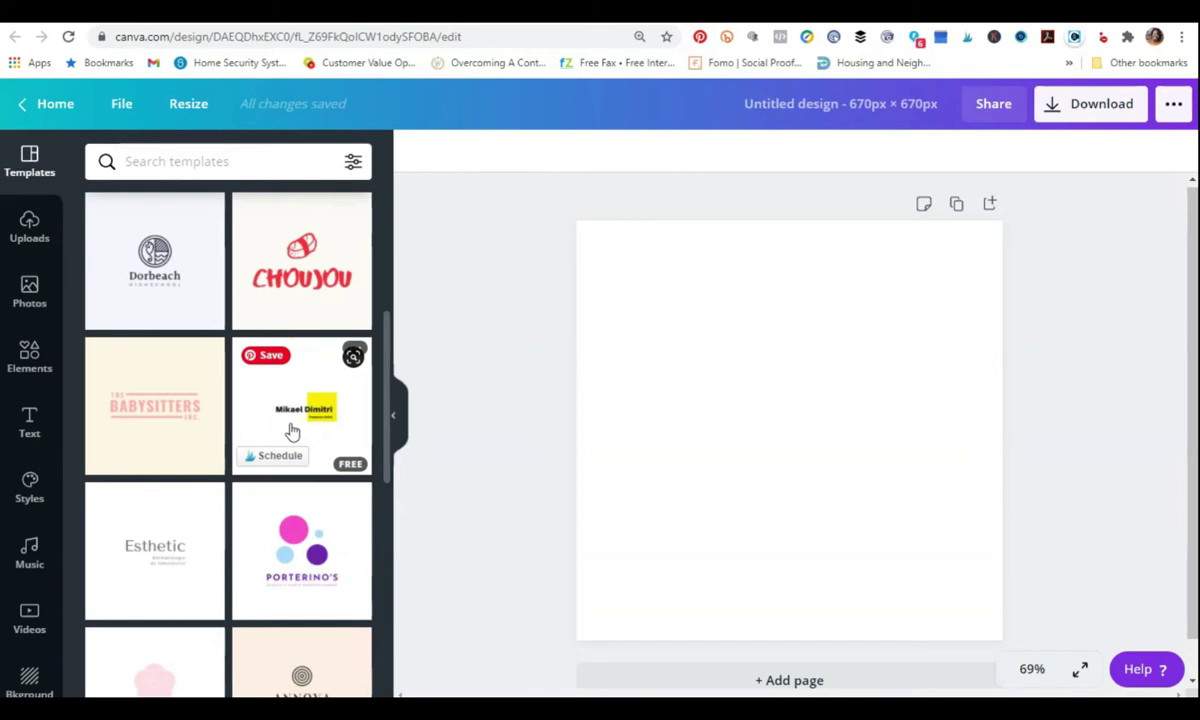
{"action": "scroll", "coordinate": [291, 430], "scroll_direction": "down", "scroll_amount": 3}
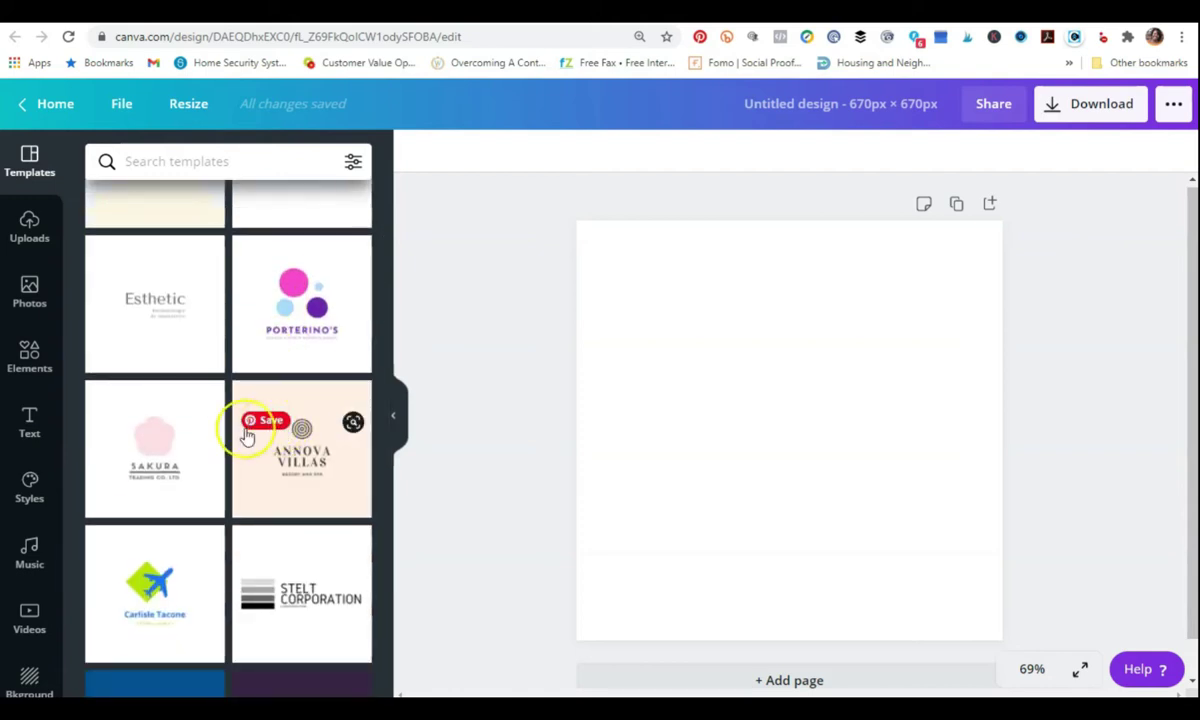
{"action": "scroll", "coordinate": [200, 440], "scroll_direction": "down", "scroll_amount": 5}
{"action": "scroll", "coordinate": [195, 440], "scroll_direction": "down", "scroll_amount": 10}
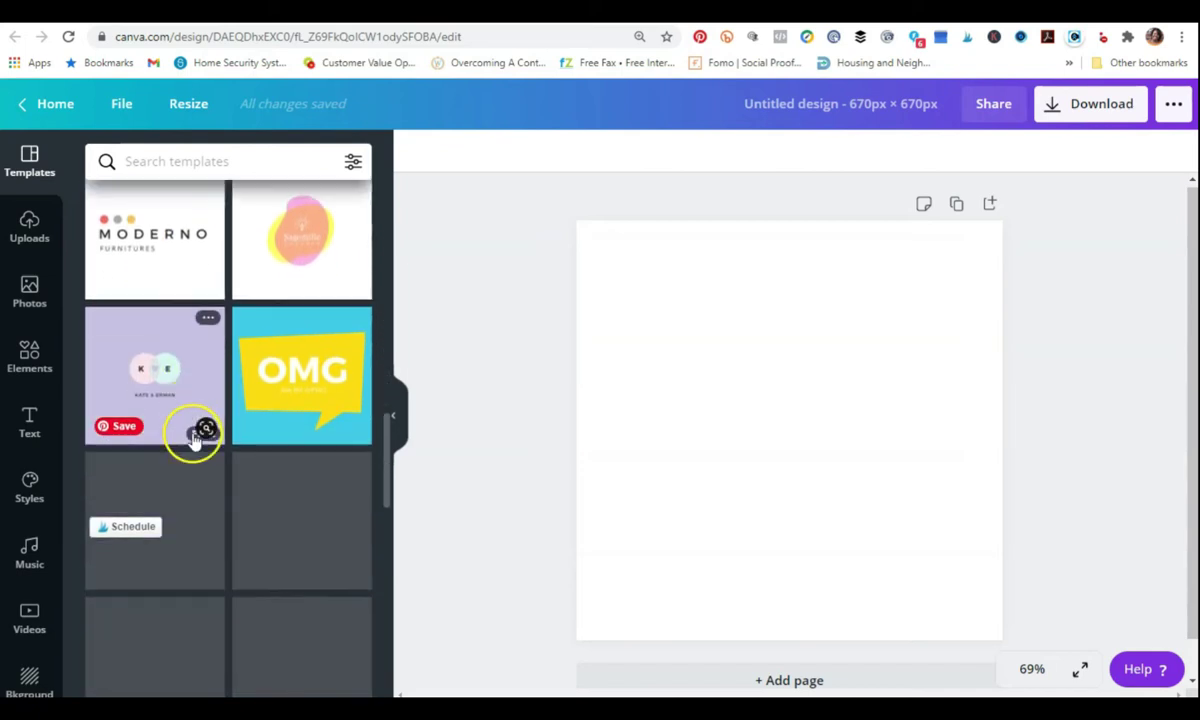
{"action": "scroll", "coordinate": [205, 440], "scroll_direction": "down", "scroll_amount": 6}
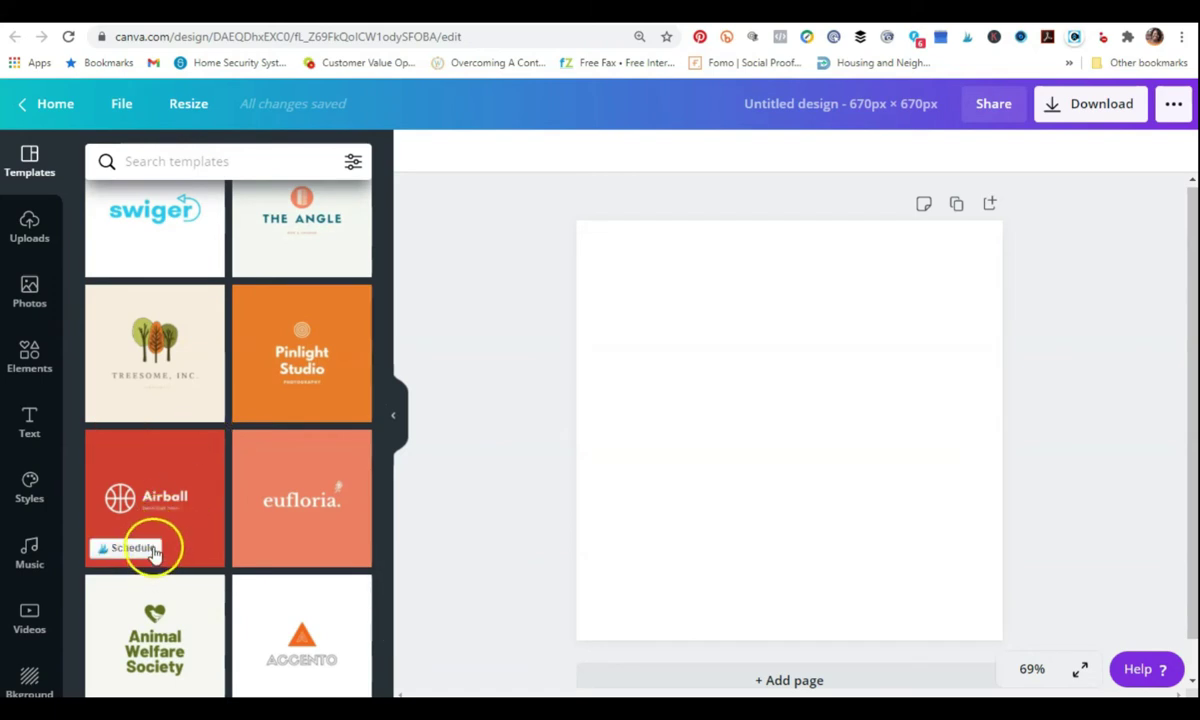
{"action": "mouse_move", "coordinate": [281, 484]}
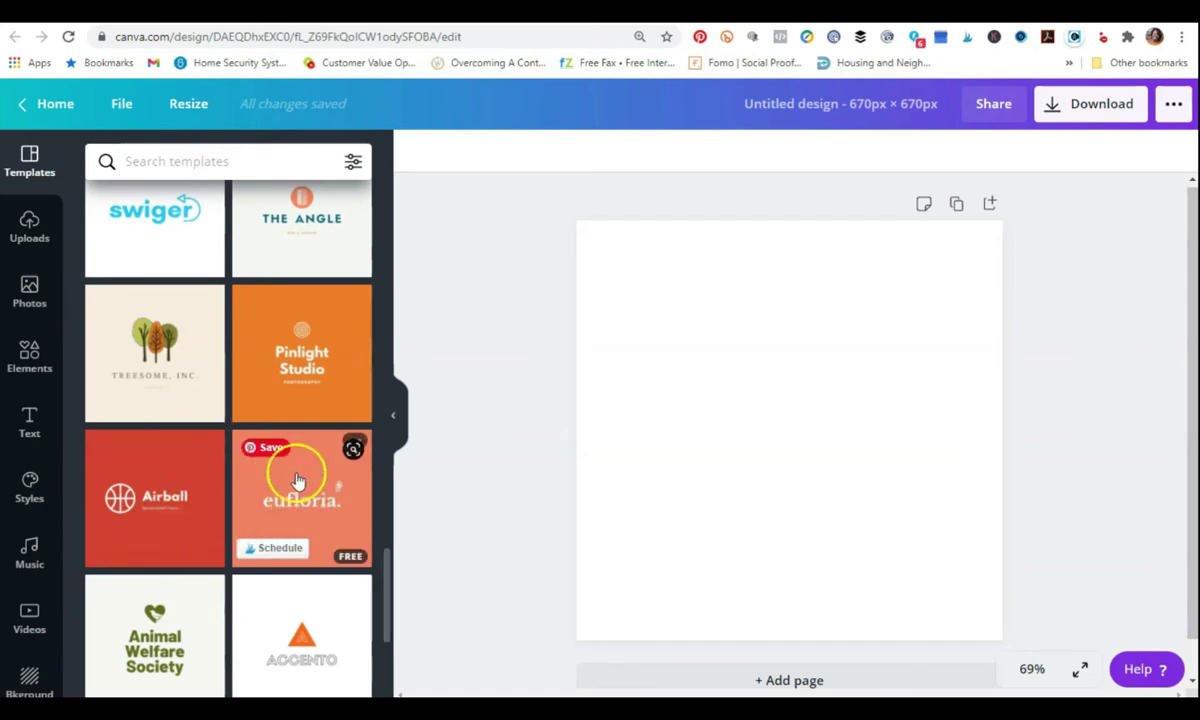
{"action": "left_click", "coordinate": [298, 482]}
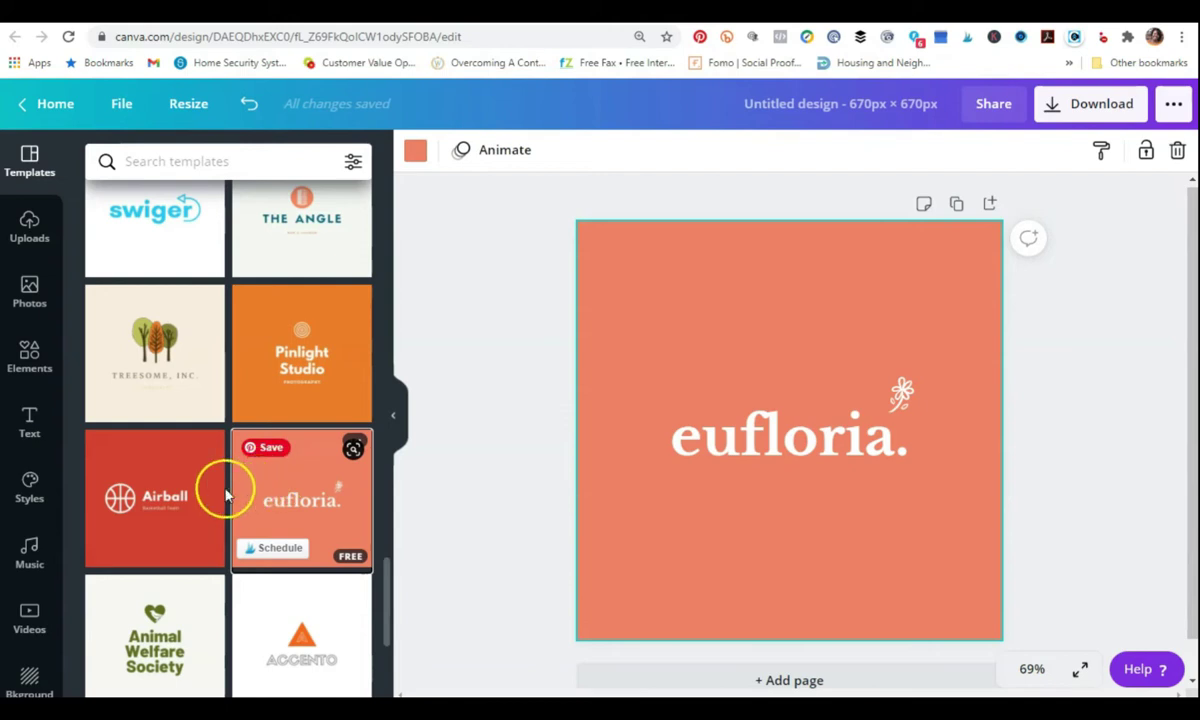
{"action": "mouse_move", "coordinate": [348, 496]}
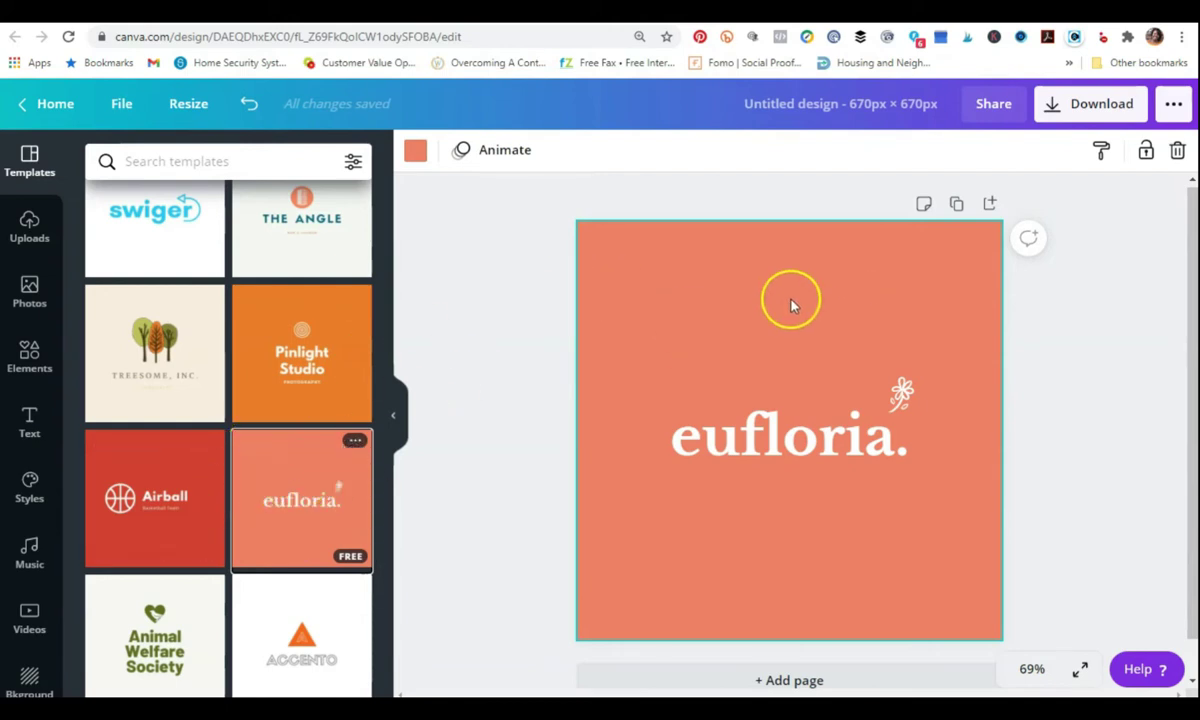
{"action": "left_click", "coordinate": [703, 259]}
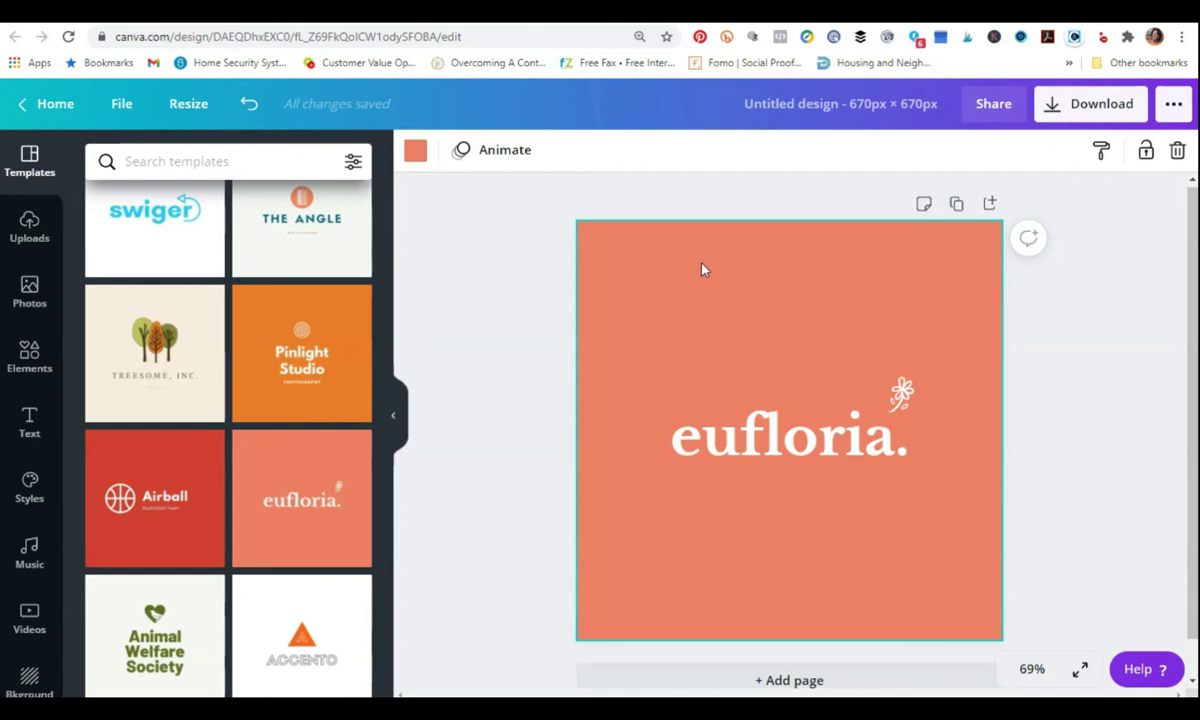
{"action": "left_click", "coordinate": [700, 264]}
- Replace the "eufloria." heading text with "twitter graphics pack"
{"action": "left_click", "coordinate": [763, 430]}
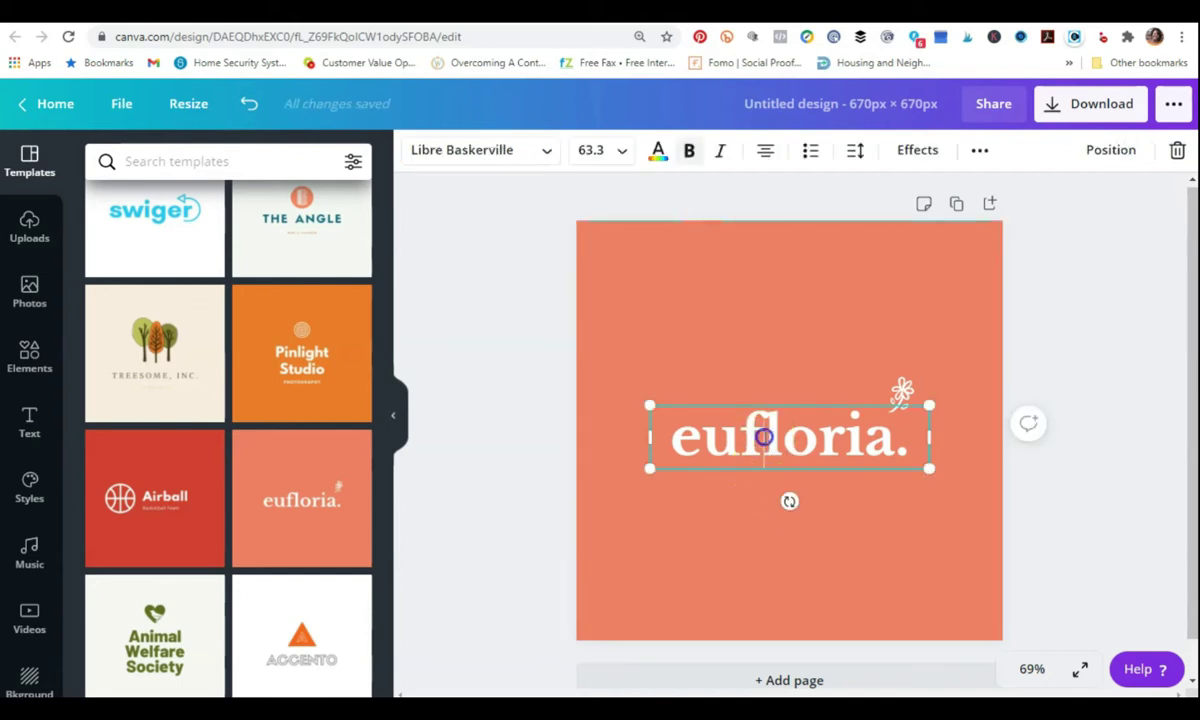
{"action": "double_click", "coordinate": [763, 432]}
{"action": "left_click", "coordinate": [956, 450]}
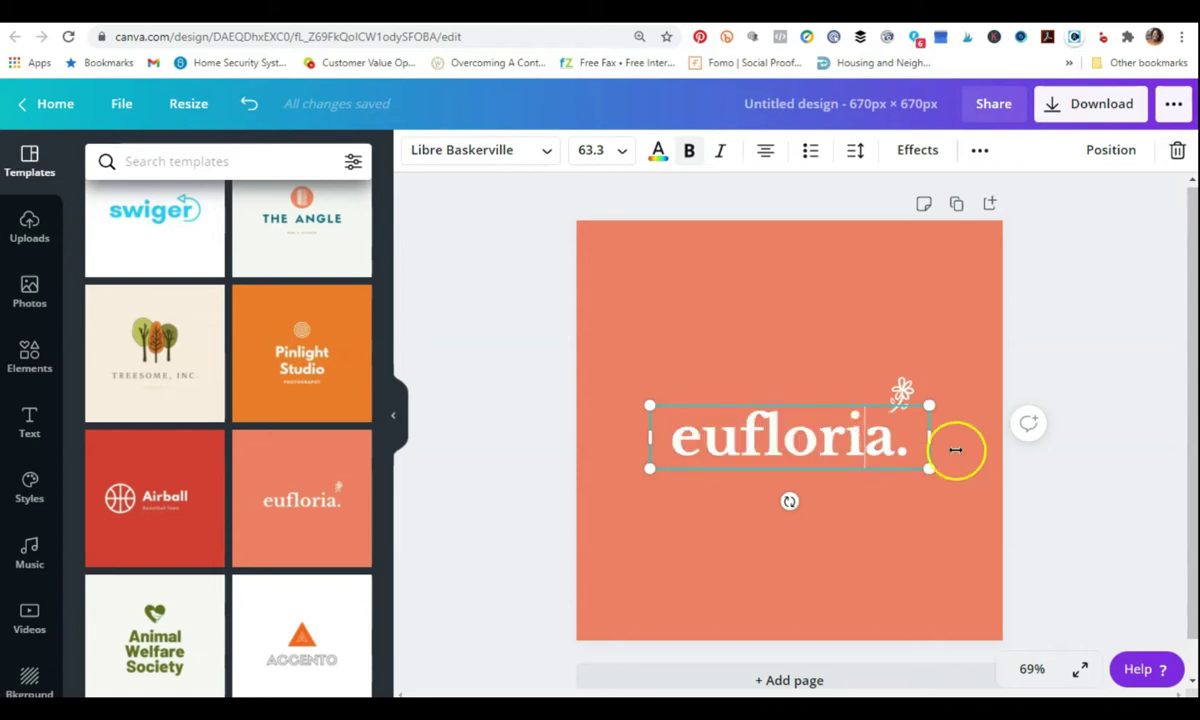
{"action": "left_click_drag", "start_coordinate": [911, 437], "coordinate": [668, 437]}
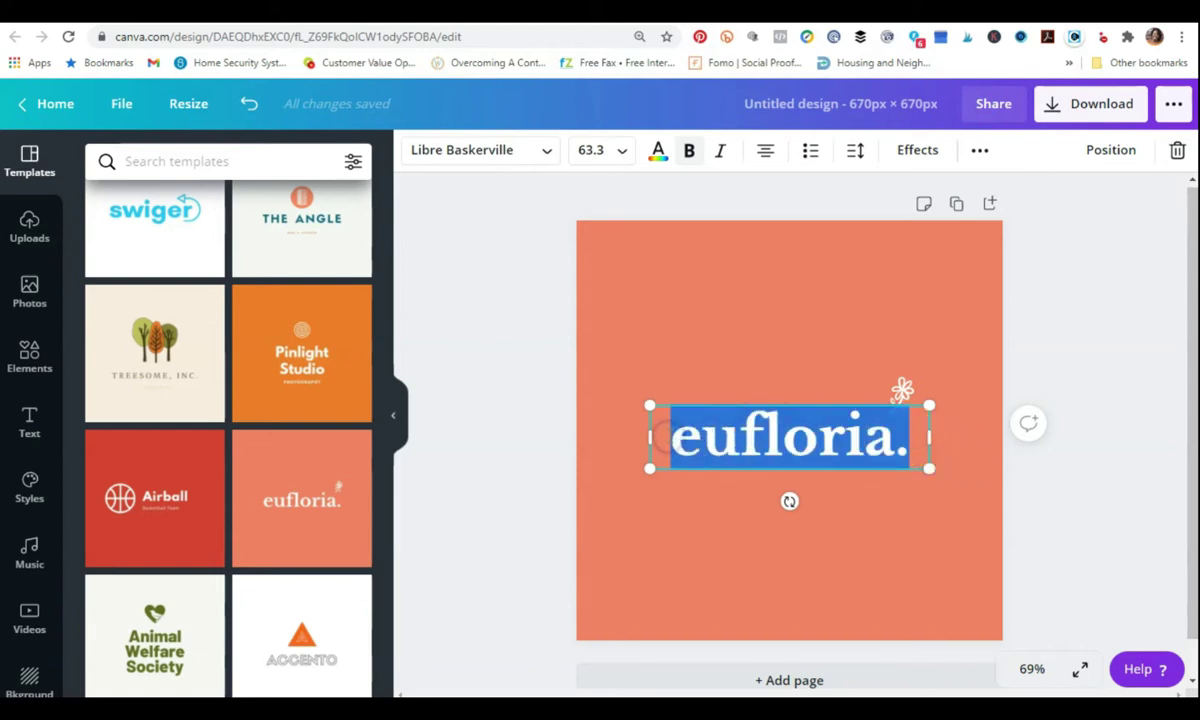
{"action": "type", "text": "twi"}
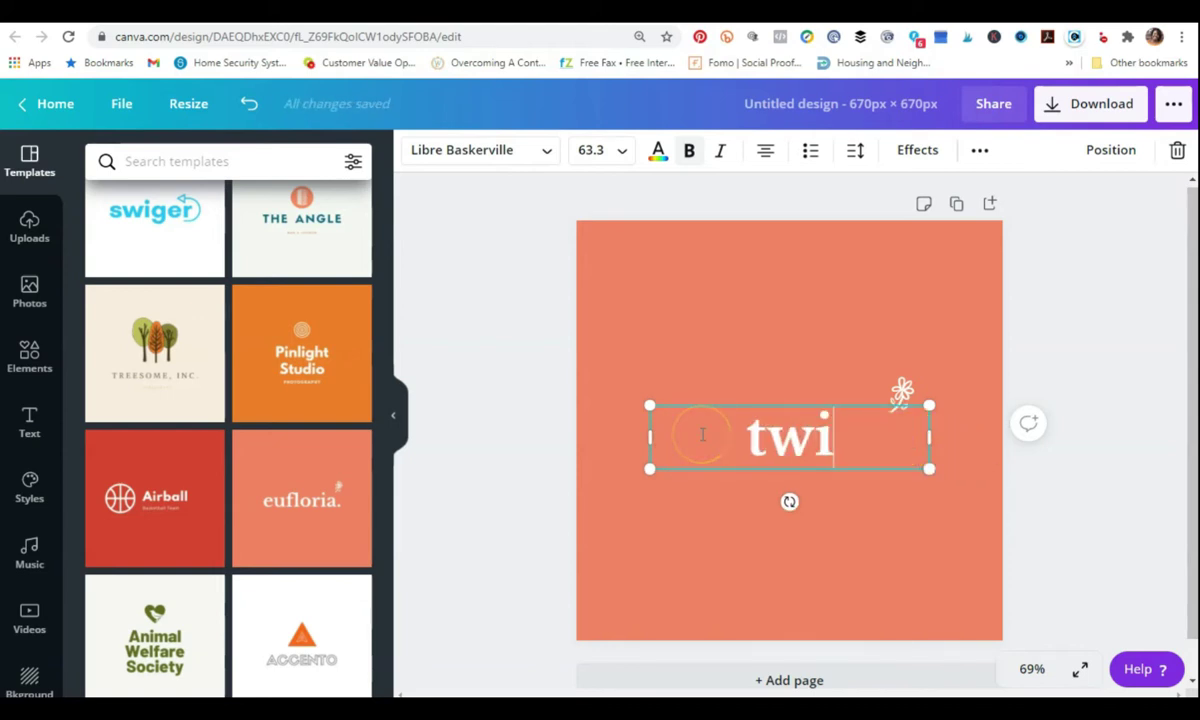
{"action": "type", "text": "tter graphics pack"}
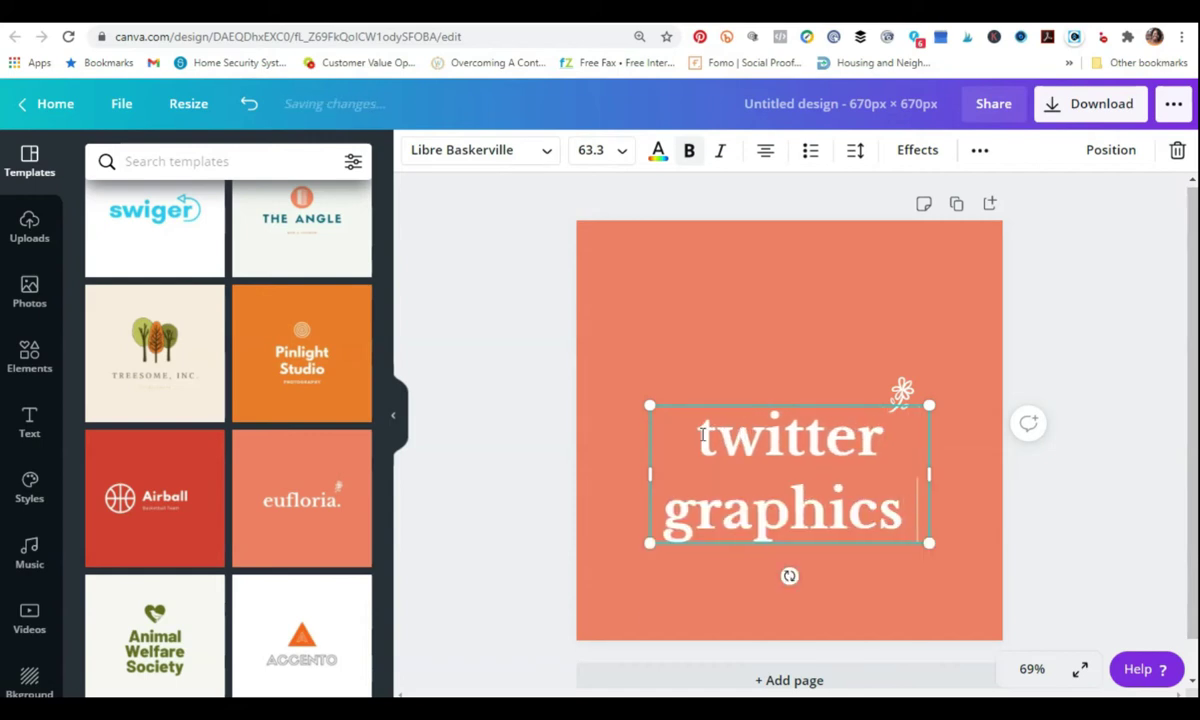
{"action": "left_click", "coordinate": [1062, 275]}
- Move the heading up and center it horizontally on the page, with the small flower graphic placed just above it
{"action": "left_click_drag", "start_coordinate": [803, 482], "coordinate": [796, 400]}
{"action": "left_click", "coordinate": [927, 407]}
{"action": "left_click", "coordinate": [908, 394]}
{"action": "left_click_drag", "start_coordinate": [908, 394], "coordinate": [873, 412]}
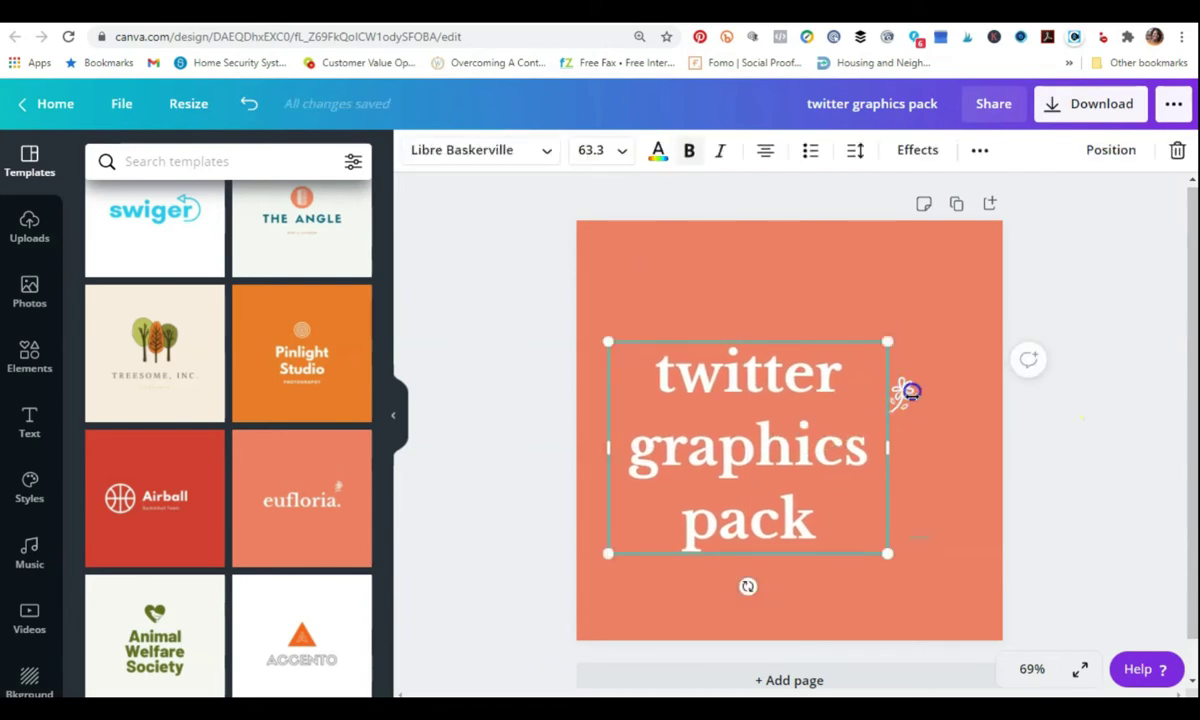
{"action": "left_click", "coordinate": [905, 393]}
{"action": "left_click", "coordinate": [900, 392]}
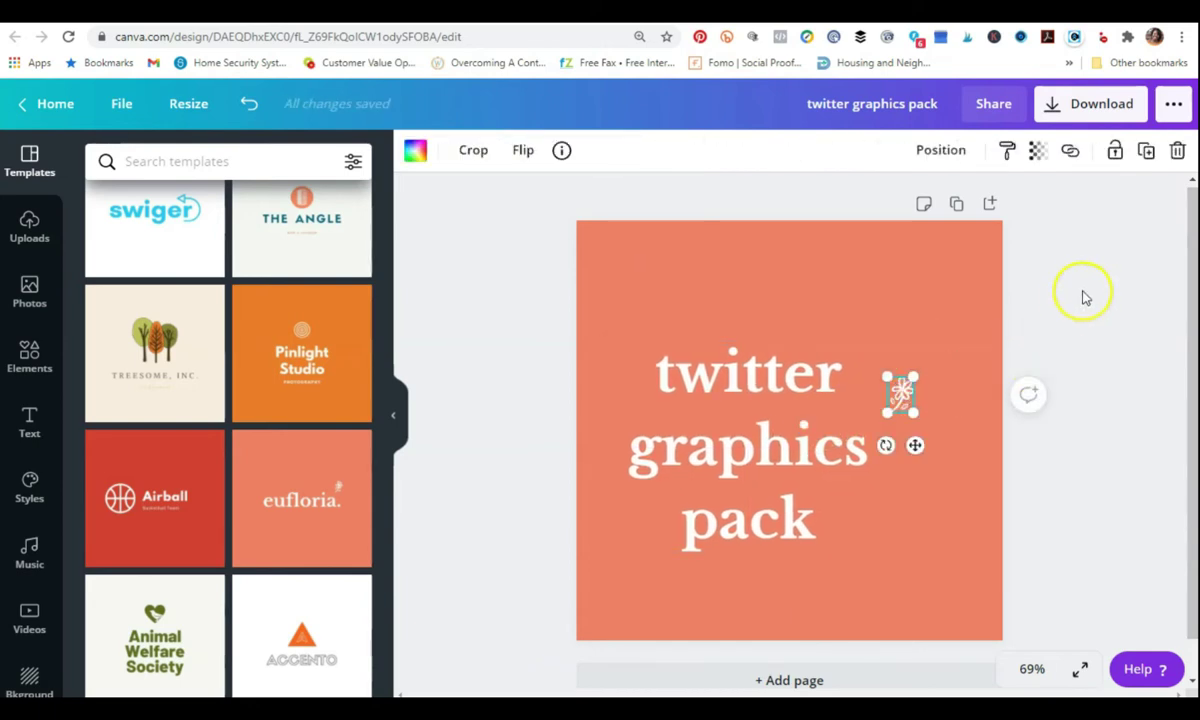
{"action": "left_click_drag", "start_coordinate": [900, 405], "coordinate": [790, 295]}
{"action": "left_click", "coordinate": [777, 428]}
{"action": "left_click_drag", "start_coordinate": [777, 428], "coordinate": [818, 430]}
{"action": "left_click", "coordinate": [796, 297]}
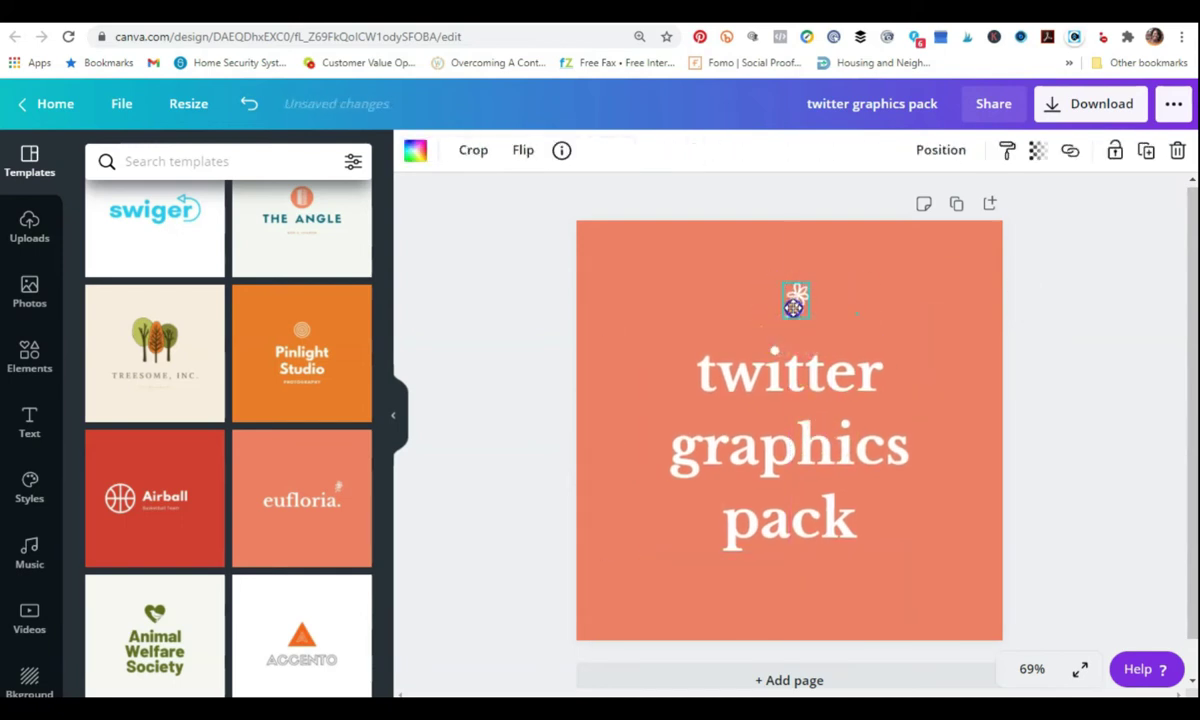
{"action": "left_click_drag", "start_coordinate": [799, 362], "coordinate": [783, 355]}
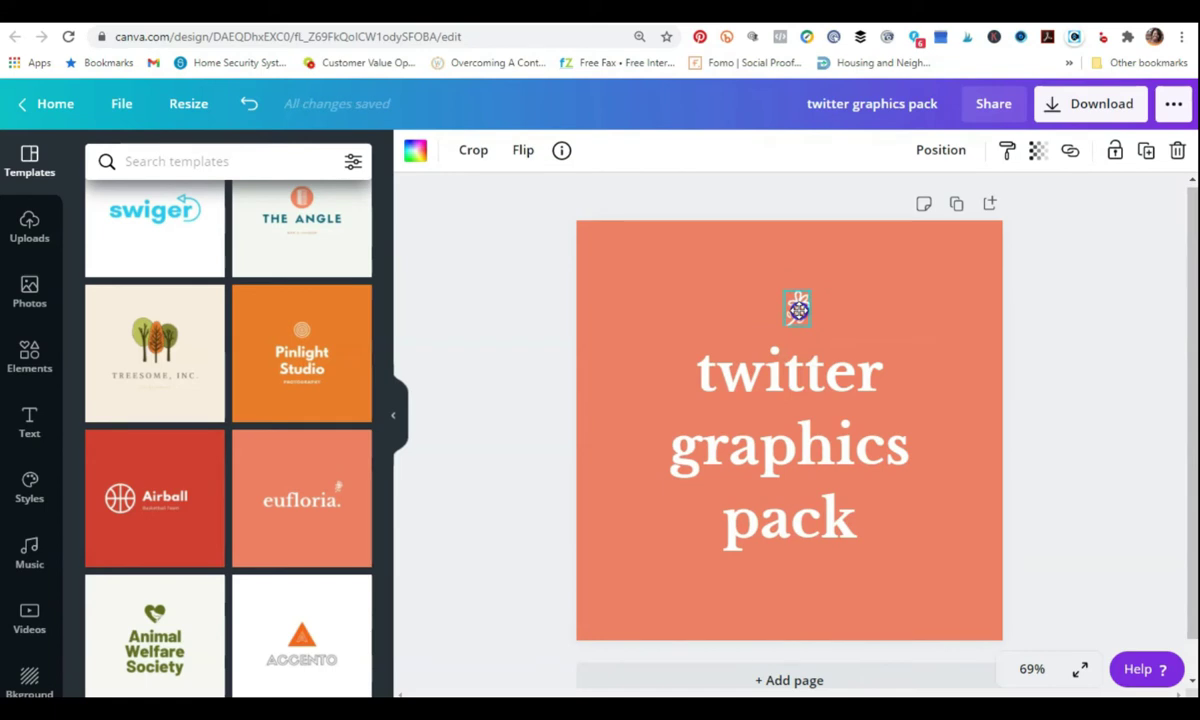
- Reduce the heading's line height to 1.2
{"action": "left_click", "coordinate": [775, 415]}
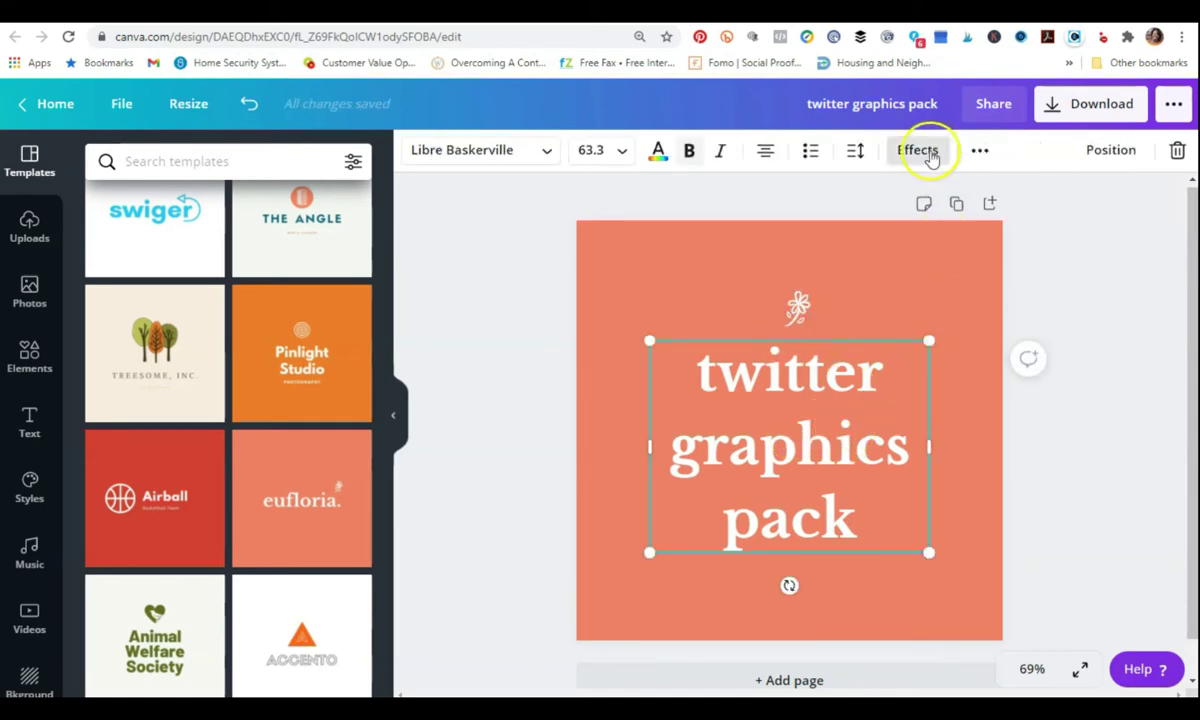
{"action": "left_click", "coordinate": [975, 150]}
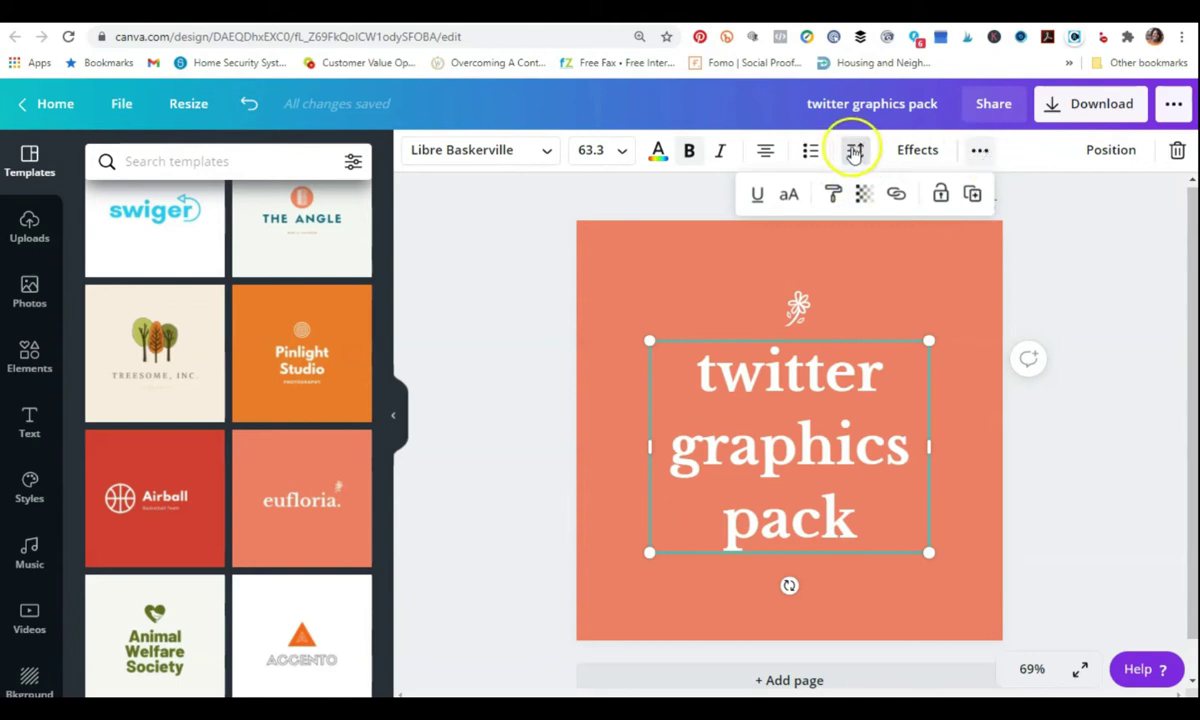
{"action": "left_click", "coordinate": [855, 150]}
{"action": "left_click_drag", "start_coordinate": [1042, 250], "coordinate": [990, 249]}
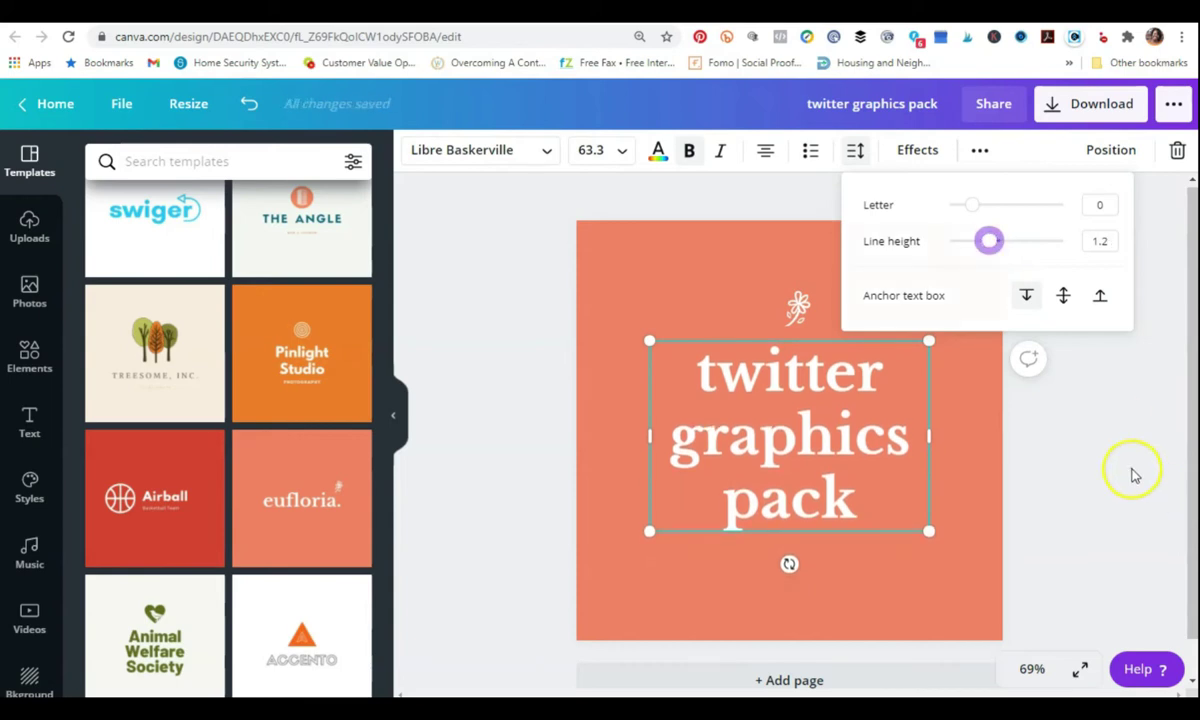
- Move the "twitter graphics pack" heading slightly down, leaving a little more space beneath the flower graphic
{"action": "left_click", "coordinate": [1133, 475]}
{"action": "left_click_drag", "start_coordinate": [793, 491], "coordinate": [794, 490]}
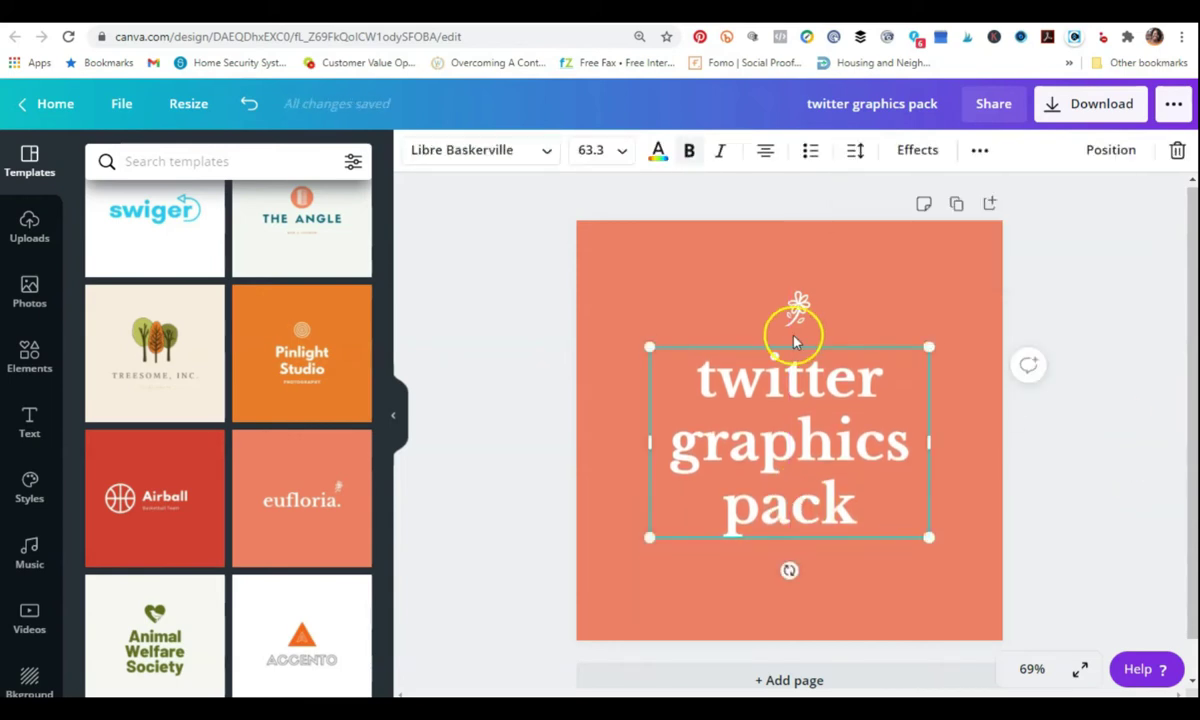
{"action": "left_click", "coordinate": [797, 312]}
{"action": "left_click", "coordinate": [1118, 270]}
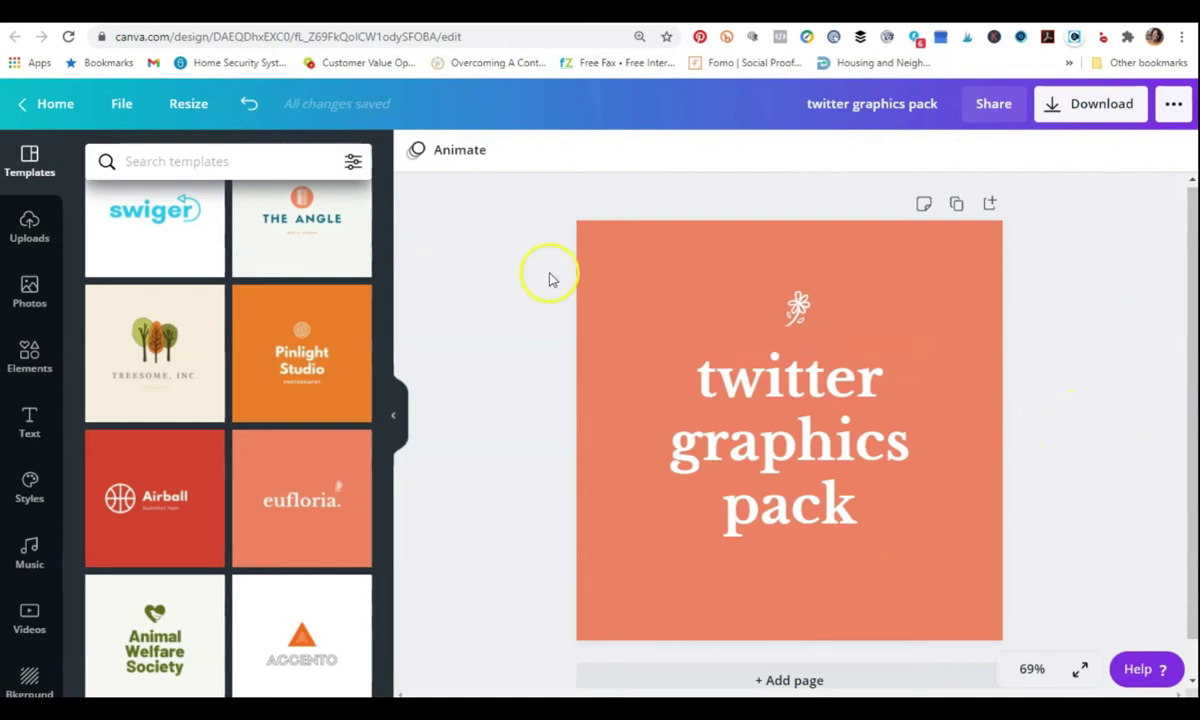
- Change the page background to the pink swatch from Color Scheme #2 for Graphics
{"action": "left_click", "coordinate": [613, 248]}
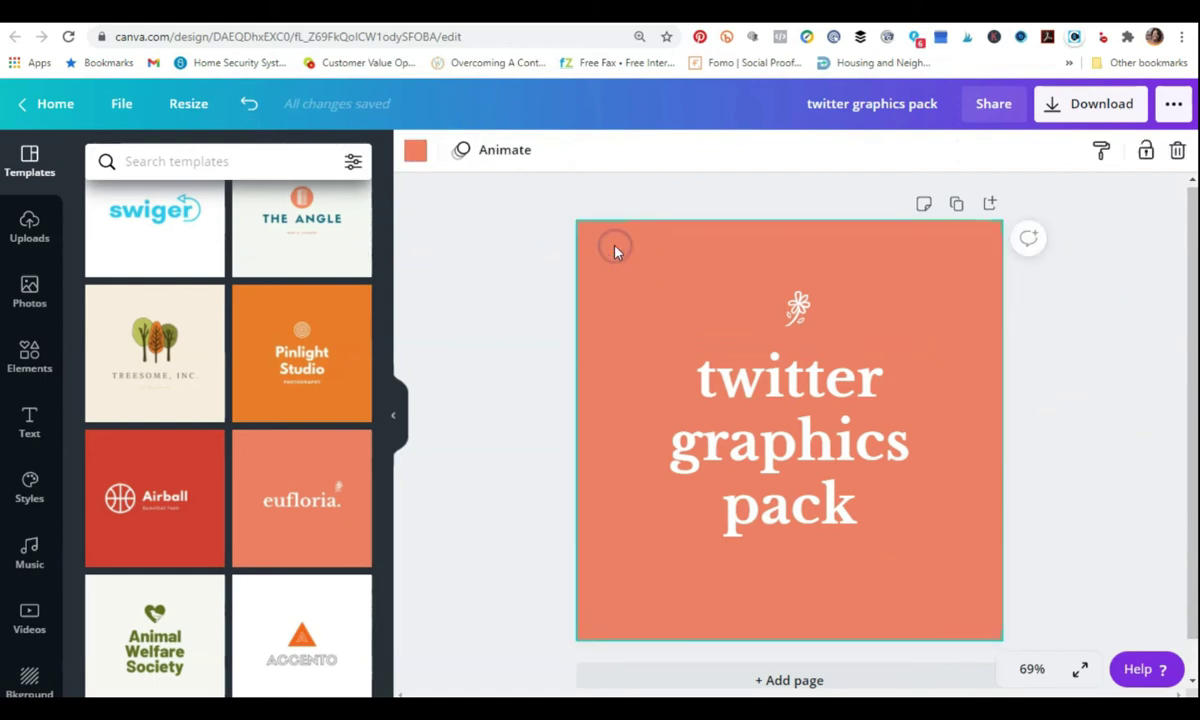
{"action": "left_click", "coordinate": [415, 151]}
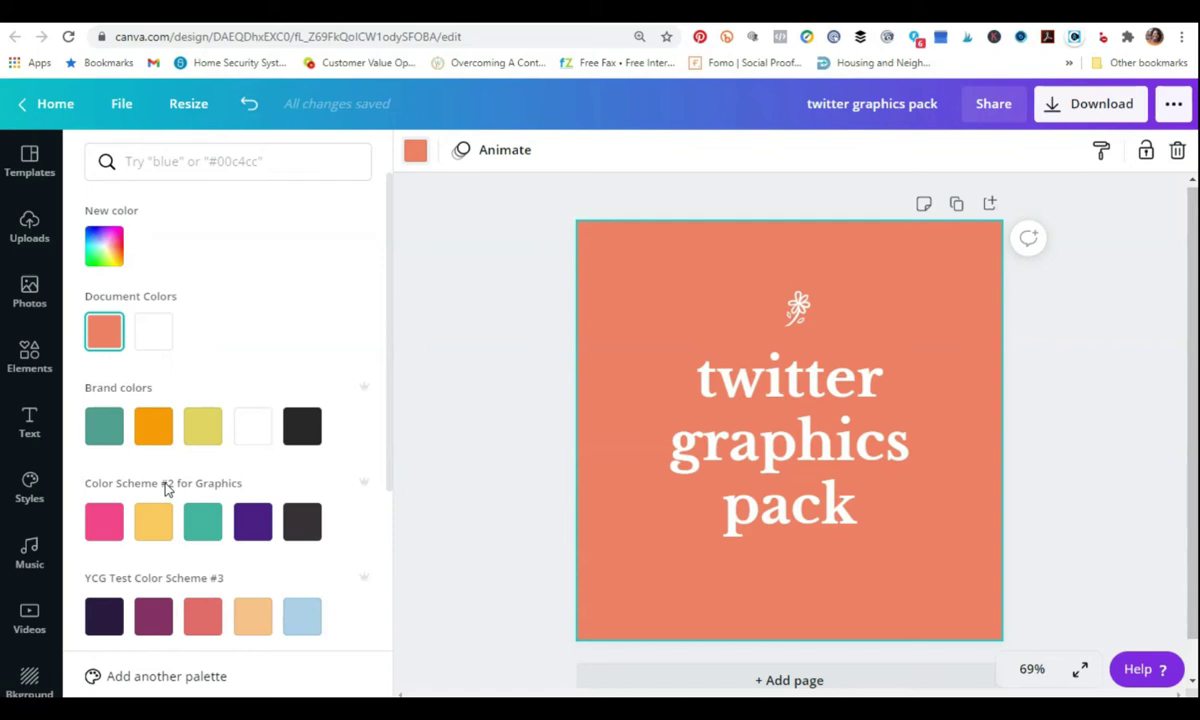
{"action": "left_click", "coordinate": [111, 532]}
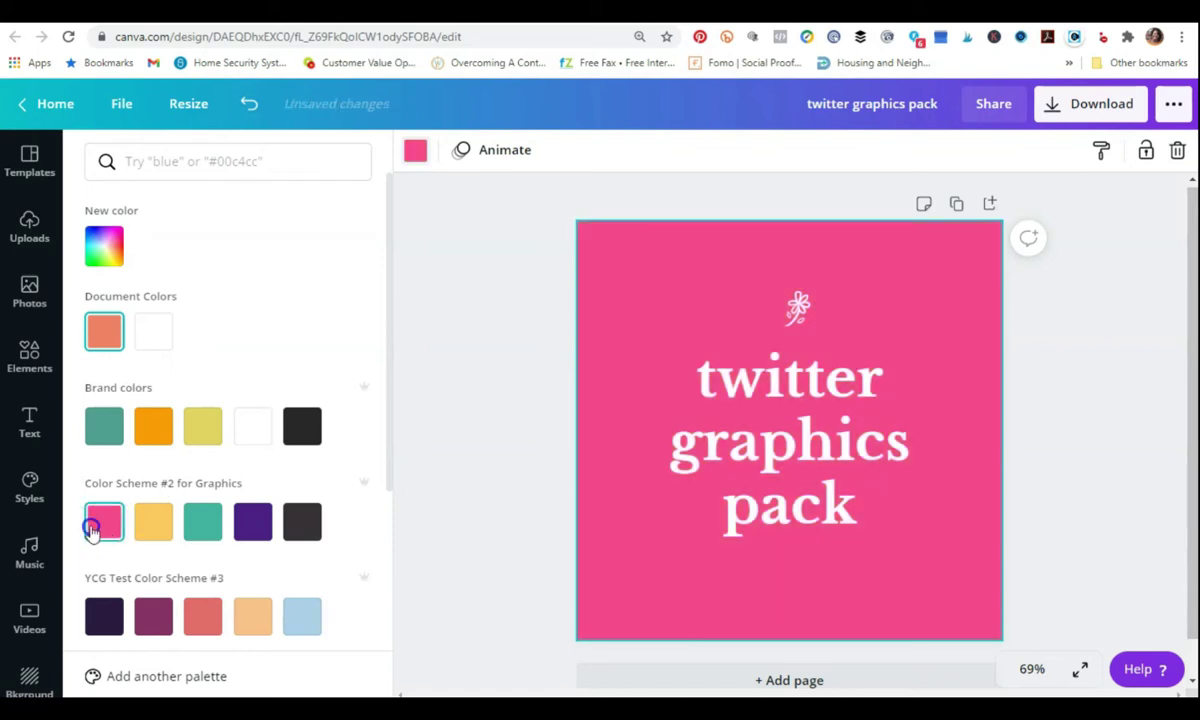
{"action": "left_click", "coordinate": [1064, 426]}
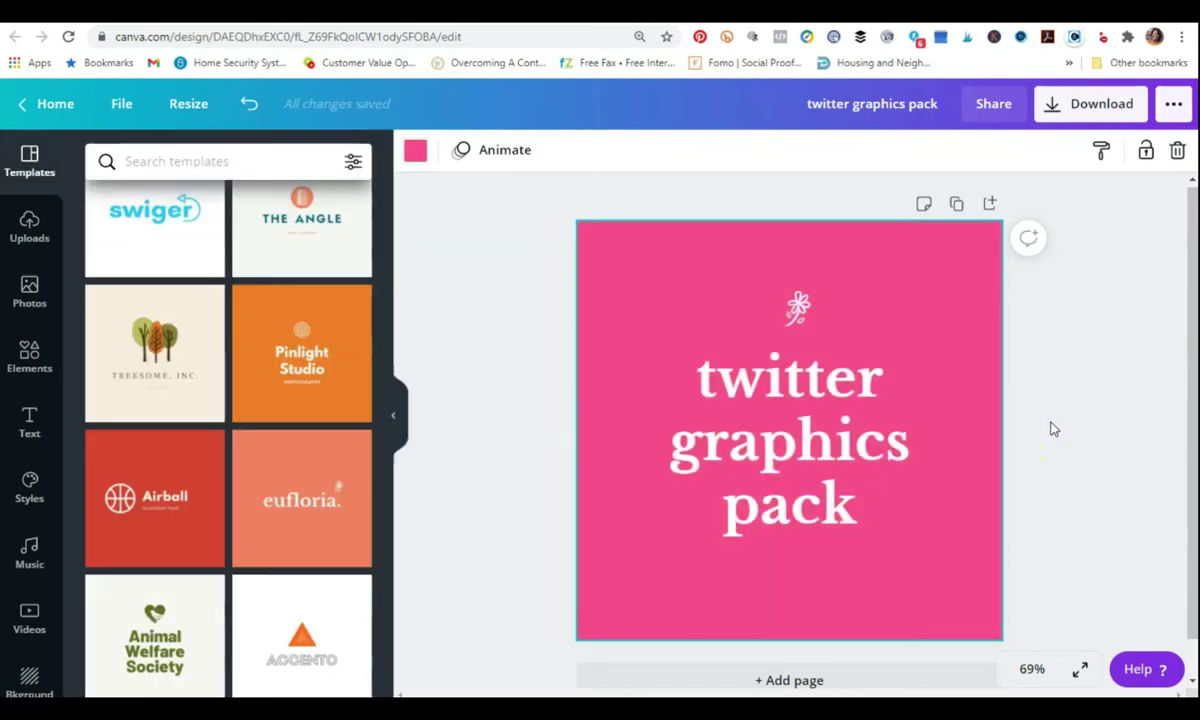
- Duplicate the pink page and replace the copy's heading with "facebook graphics kit"
{"action": "left_click", "coordinate": [956, 204]}
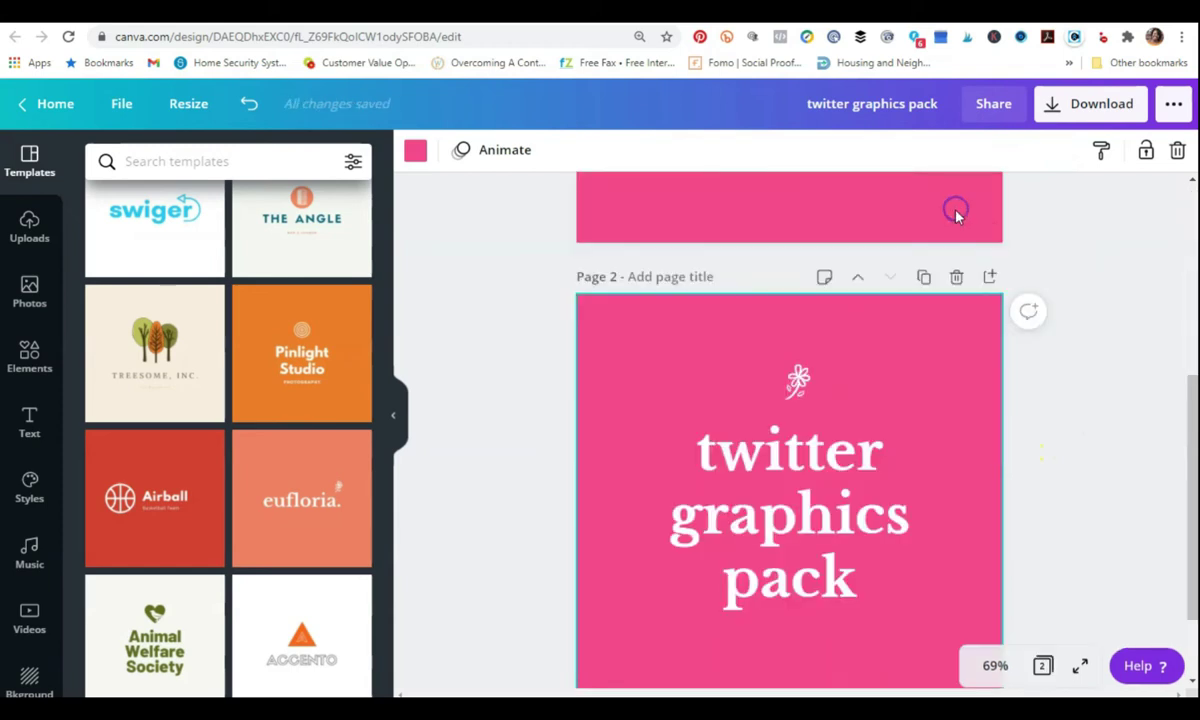
{"action": "double_click", "coordinate": [783, 388]}
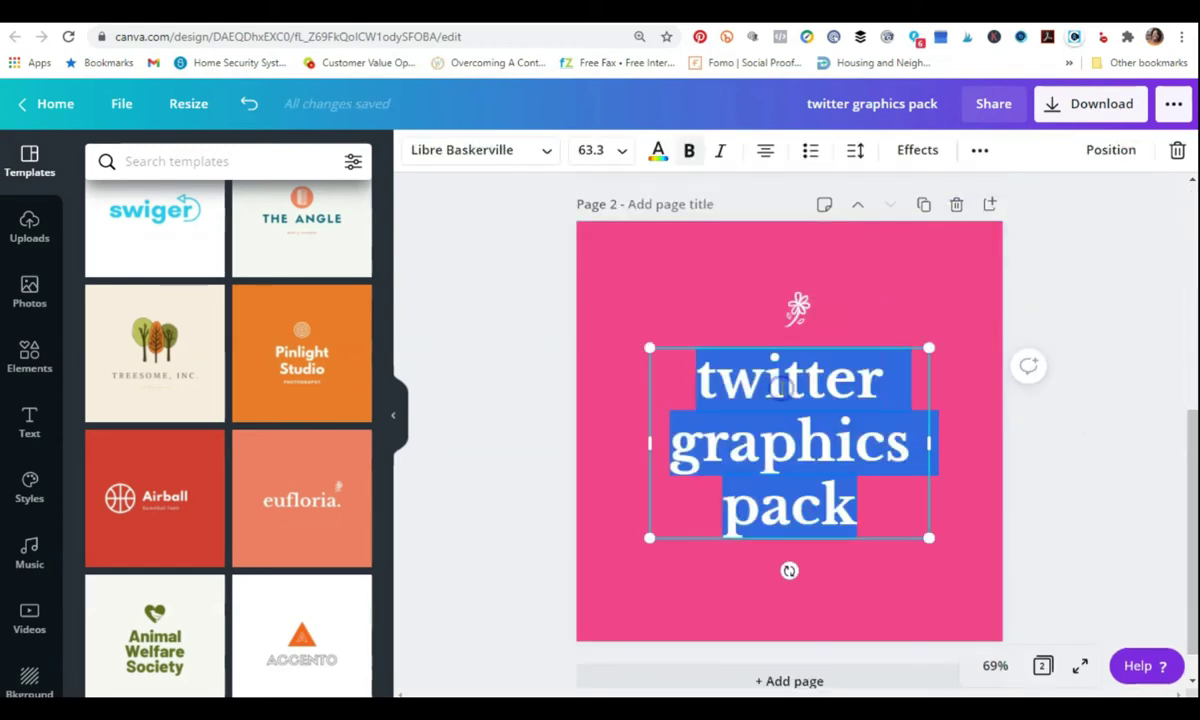
{"action": "type", "text": "facebook"}
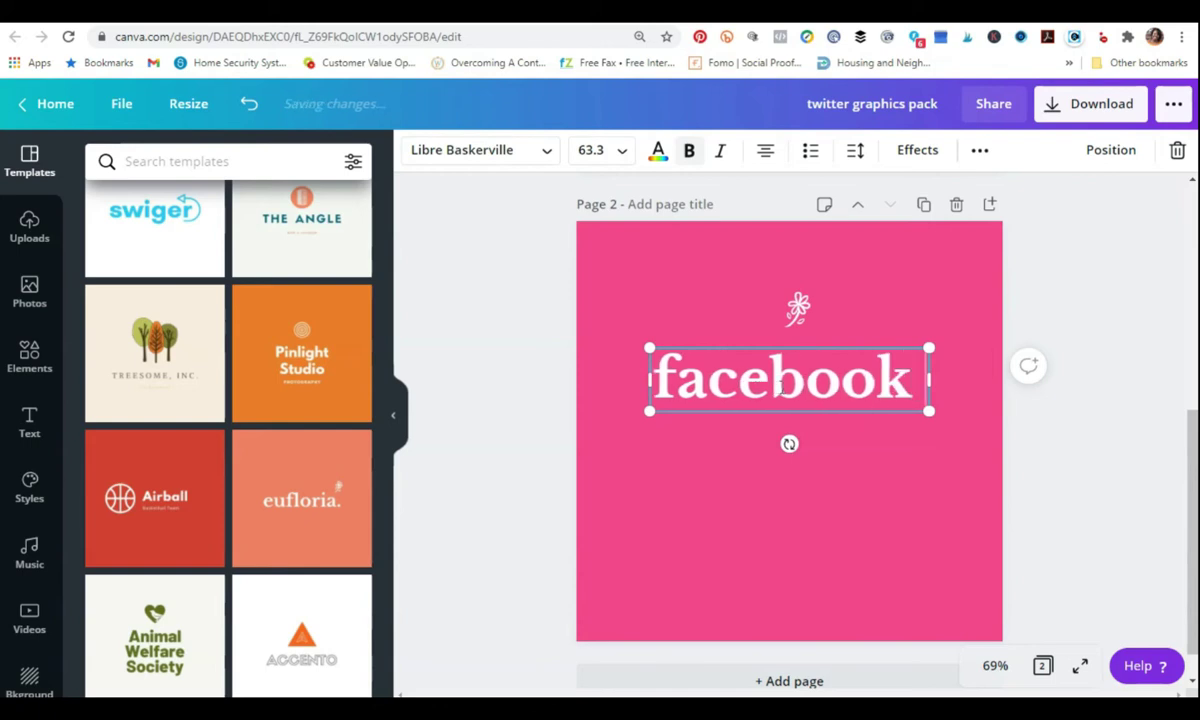
{"action": "type", "text": " graphics pac"}
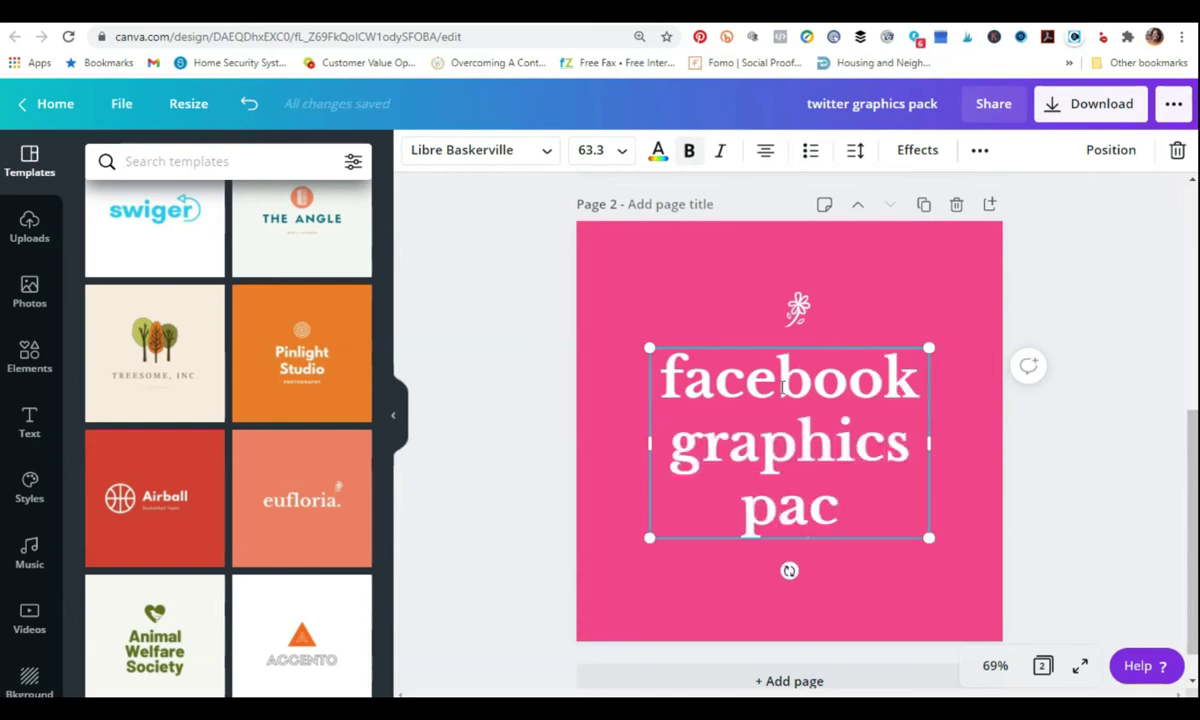
{"action": "key", "text": "BackSpace"}
{"action": "key", "text": "BackSpace"}
{"action": "key", "text": "BackSpace"}
{"action": "type", "text": "kit"}
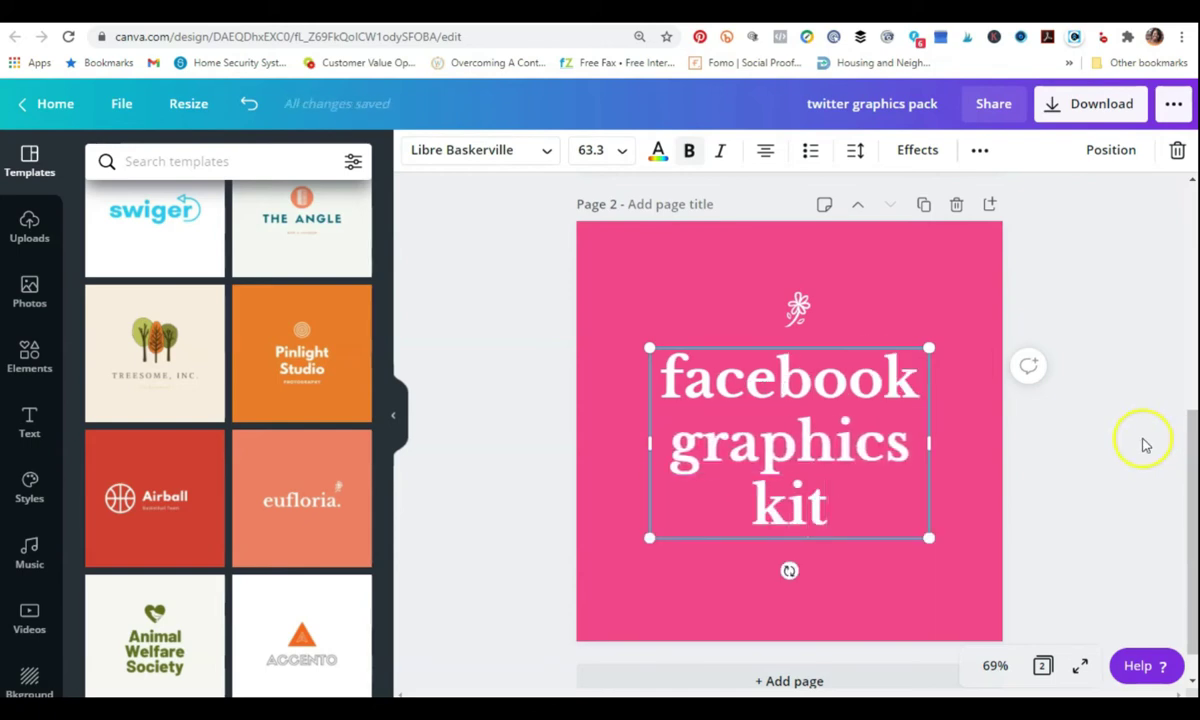
{"action": "left_click", "coordinate": [1145, 445]}
- Change page 2's background to the teal swatch from Color Scheme #2 for Graphics
{"action": "left_click", "coordinate": [603, 249]}
{"action": "left_click", "coordinate": [418, 153]}
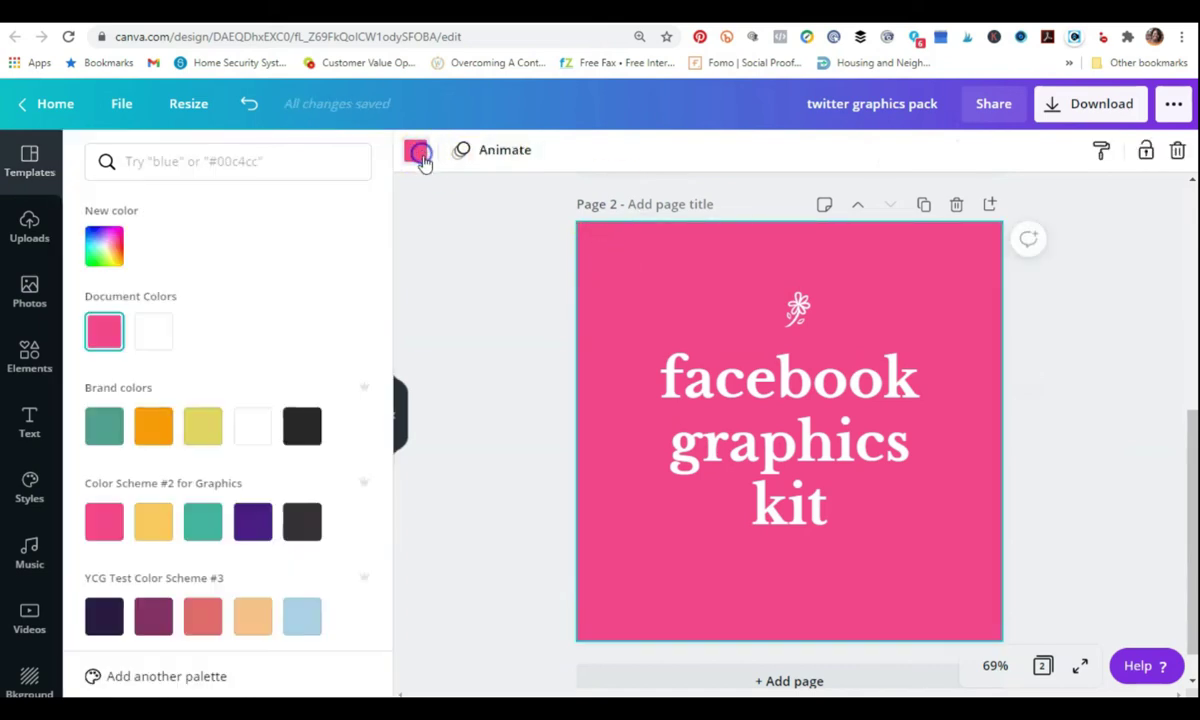
{"action": "left_click", "coordinate": [204, 523]}
{"action": "left_click", "coordinate": [1141, 473]}
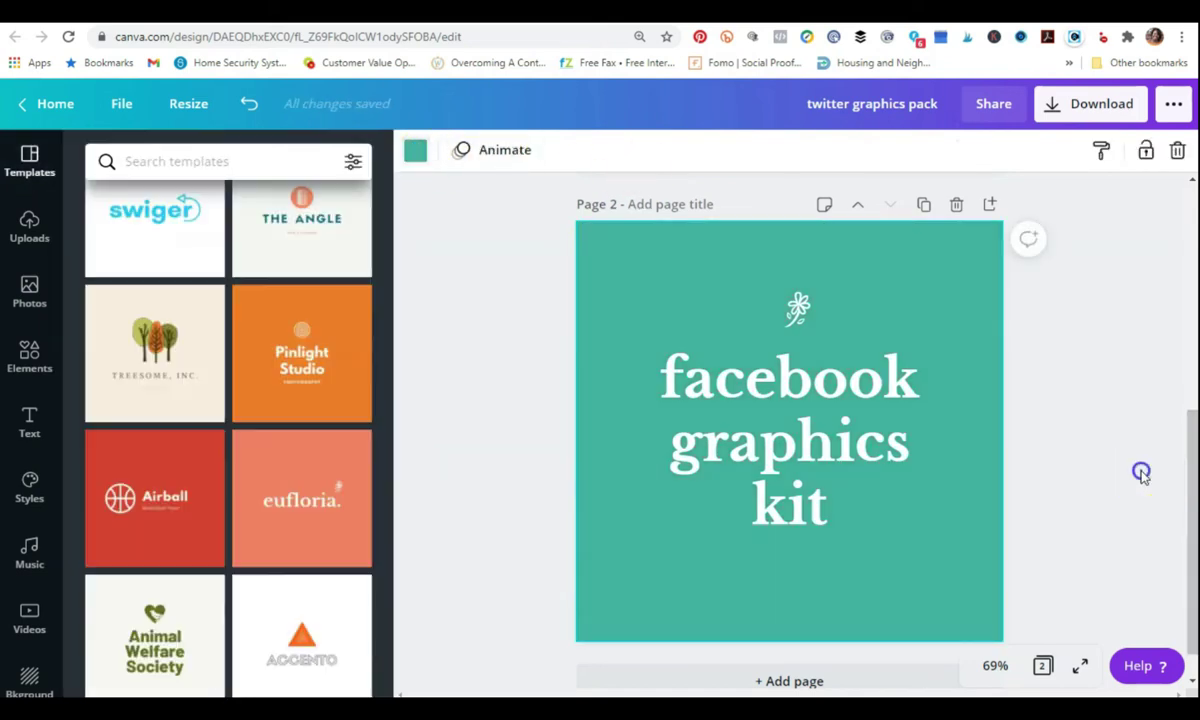
- Duplicate page 2 and replace the heading on the new page 3 with "instagram graphics kit"
{"action": "left_click", "coordinate": [923, 204]}
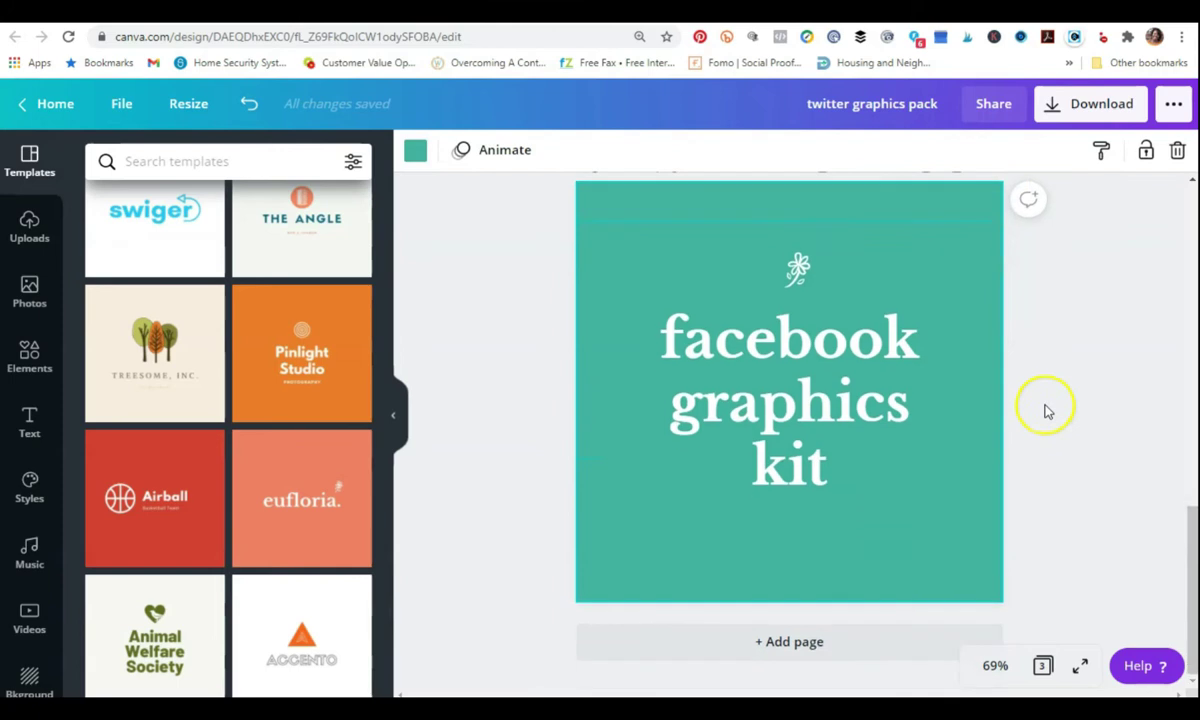
{"action": "double_click", "coordinate": [830, 399]}
{"action": "type", "text": "instagraph"}
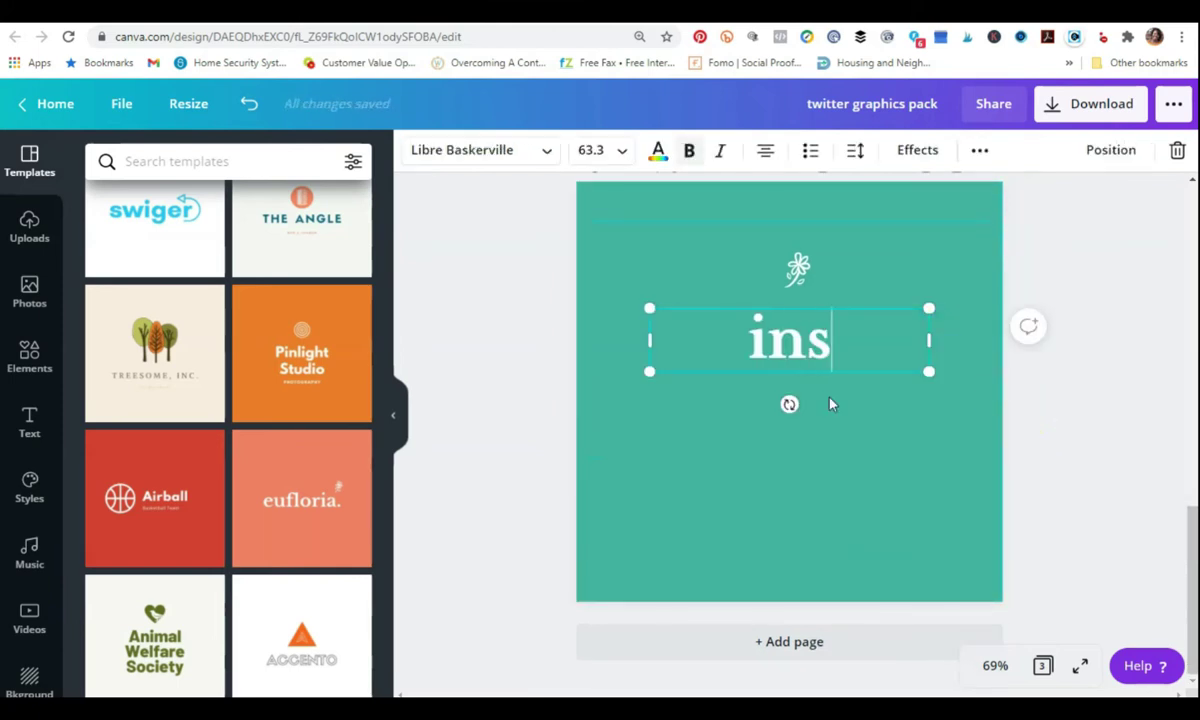
{"action": "key", "text": "BackSpace"}
{"action": "key", "text": "BackSpace"}
{"action": "type", "text": "m graphics kit"}
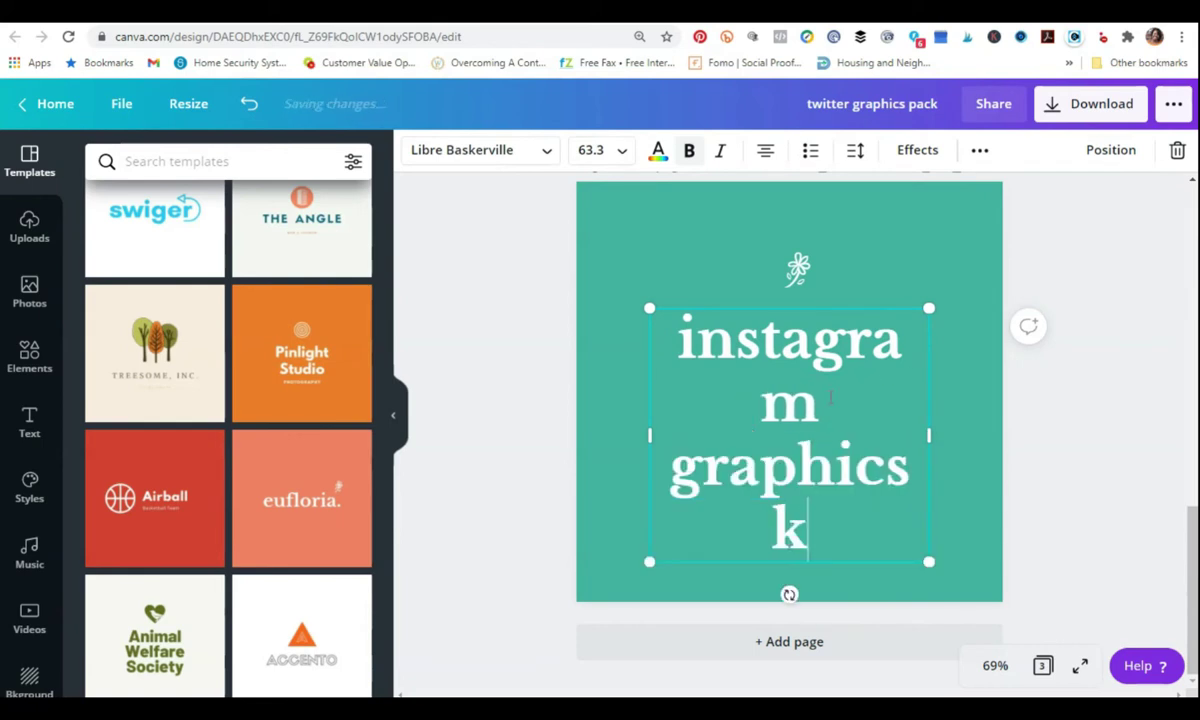
- Widen page 3's heading box so "instagram" fits on one line, and center it beneath the flower graphic
{"action": "left_click_drag", "start_coordinate": [928, 433], "coordinate": [1031, 434]}
{"action": "left_click_drag", "start_coordinate": [830, 407], "coordinate": [825, 405]}
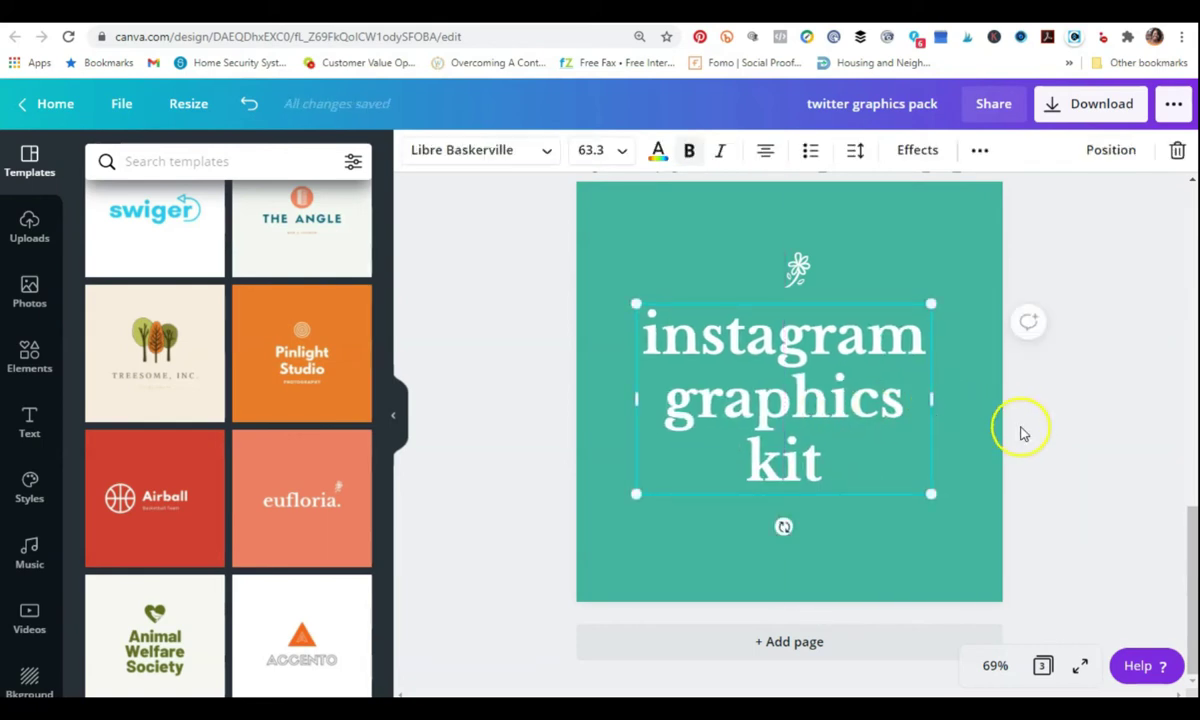
{"action": "left_click", "coordinate": [1020, 429]}
{"action": "scroll", "coordinate": [1024, 429], "scroll_direction": "up", "scroll_amount": 2}
{"action": "left_click_drag", "start_coordinate": [785, 455], "coordinate": [795, 467]}
{"action": "left_click", "coordinate": [1007, 383]}
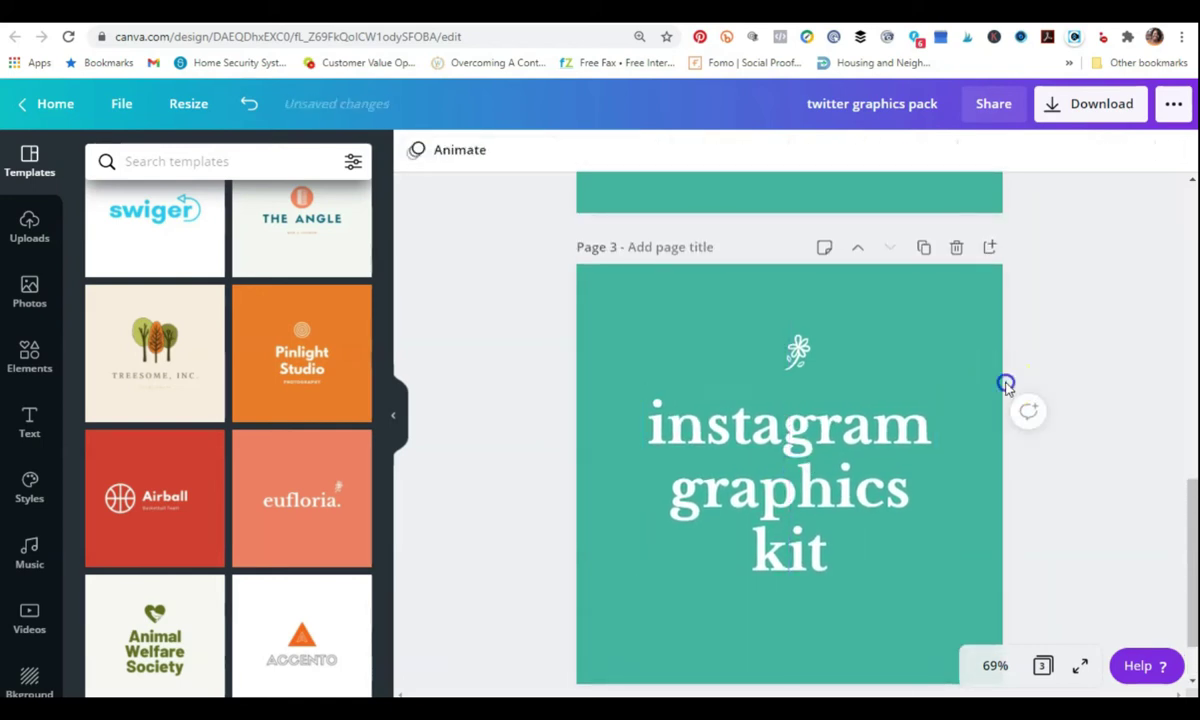
{"action": "left_click", "coordinate": [808, 465]}
{"action": "left_click", "coordinate": [1090, 331]}
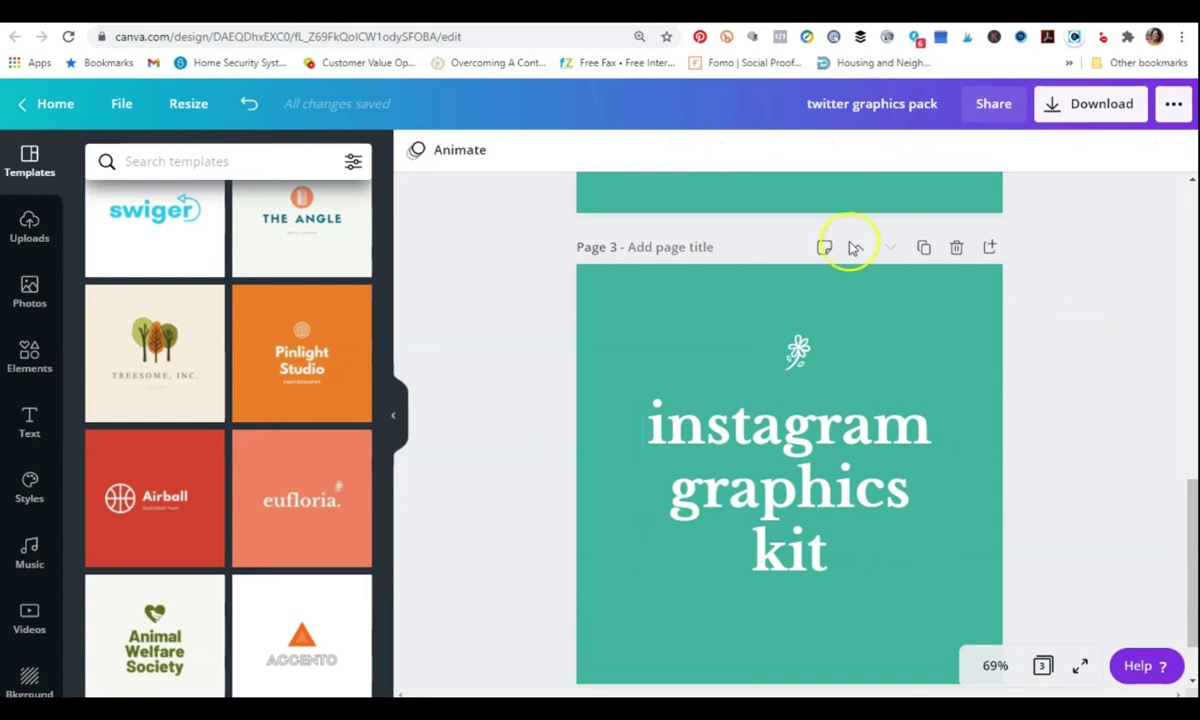
- Change page 3's background to the yellow swatch from Color Scheme #2 for Graphics and compare it with page 2
{"action": "left_click", "coordinate": [598, 287]}
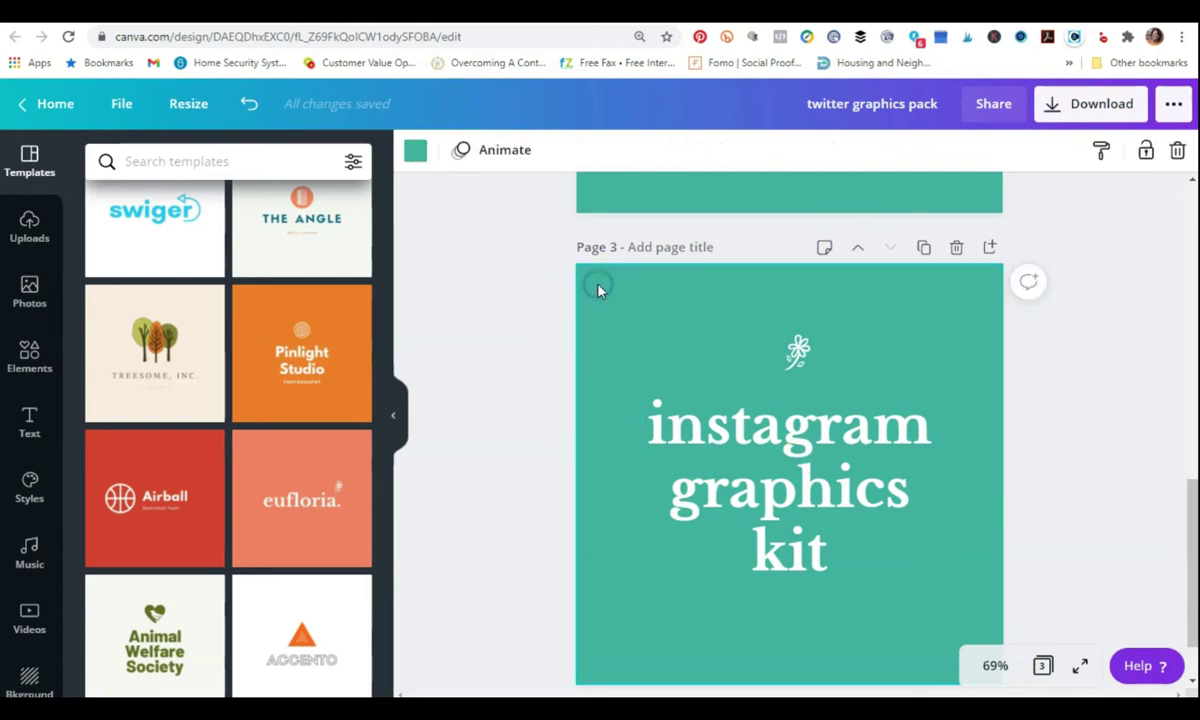
{"action": "left_click", "coordinate": [416, 150]}
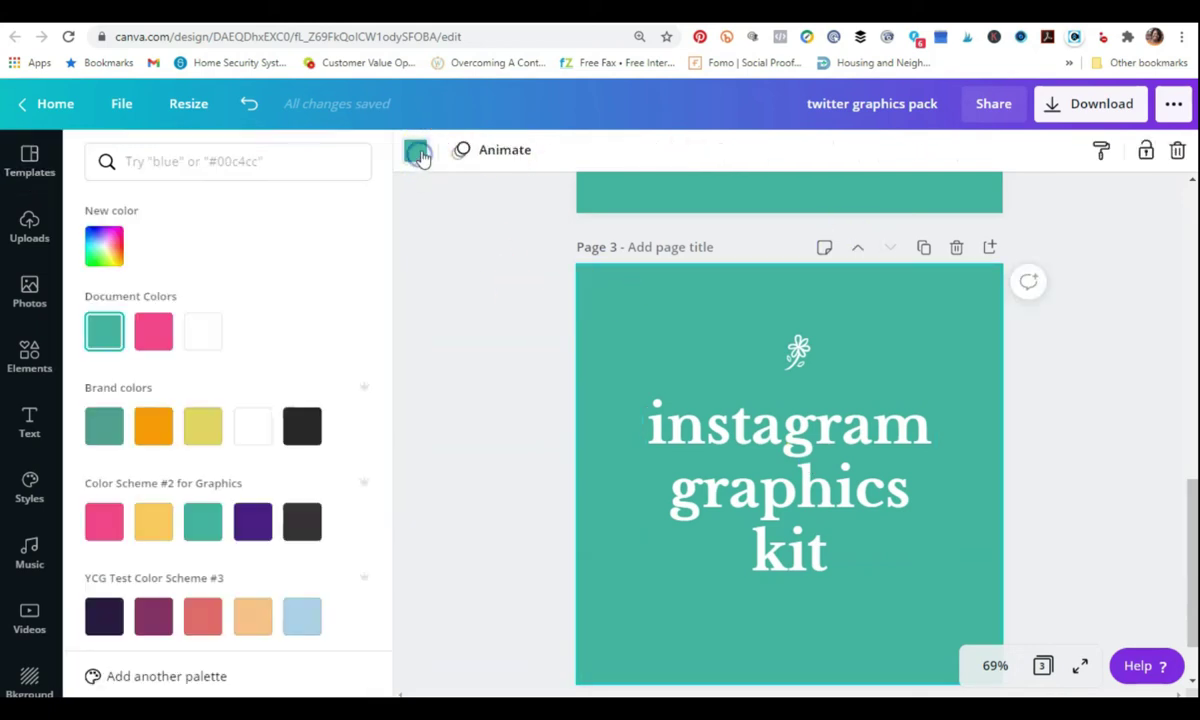
{"action": "left_click", "coordinate": [153, 528]}
{"action": "scroll", "coordinate": [1075, 474], "scroll_direction": "up", "scroll_amount": 4}
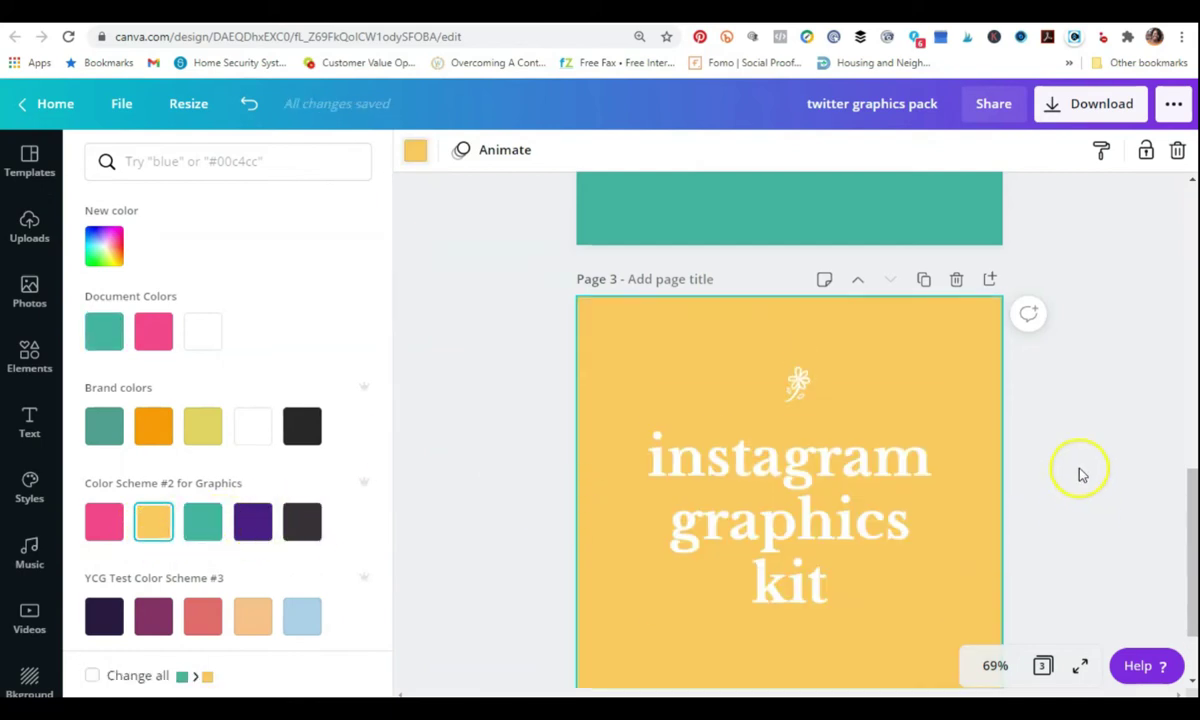
{"action": "scroll", "coordinate": [1070, 474], "scroll_direction": "up", "scroll_amount": 4}
{"action": "scroll", "coordinate": [1070, 474], "scroll_direction": "down", "scroll_amount": 4}
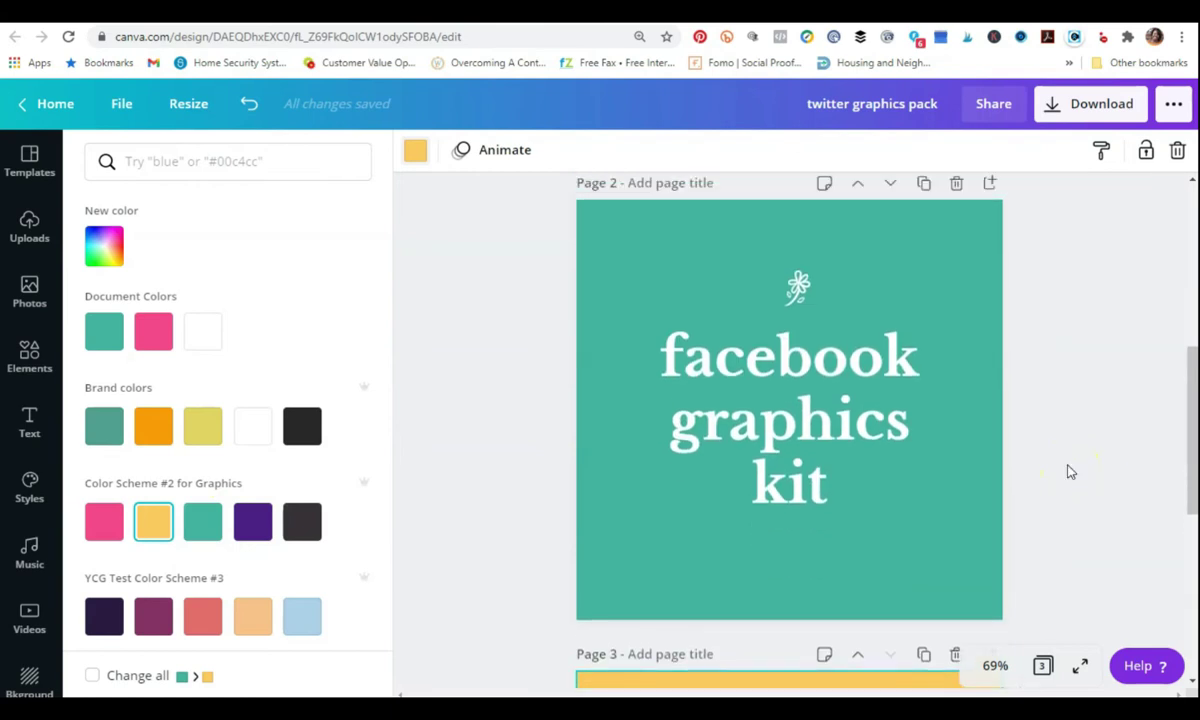
{"action": "scroll", "coordinate": [700, 430], "scroll_direction": "down", "scroll_amount": 5}
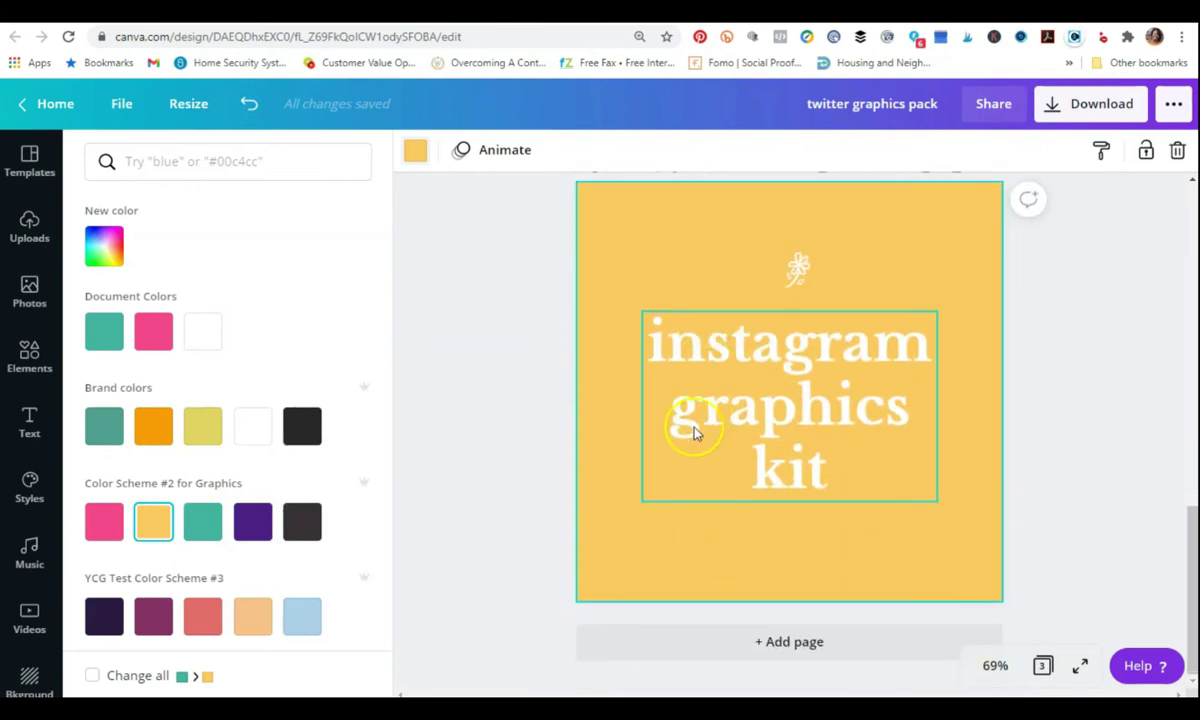
- Try the purple swatch from Color Scheme #2 for Graphics on page 3's background and return to the yellow swatch
{"action": "left_click", "coordinate": [252, 522]}
{"action": "scroll", "coordinate": [423, 514], "scroll_direction": "up", "scroll_amount": 3}
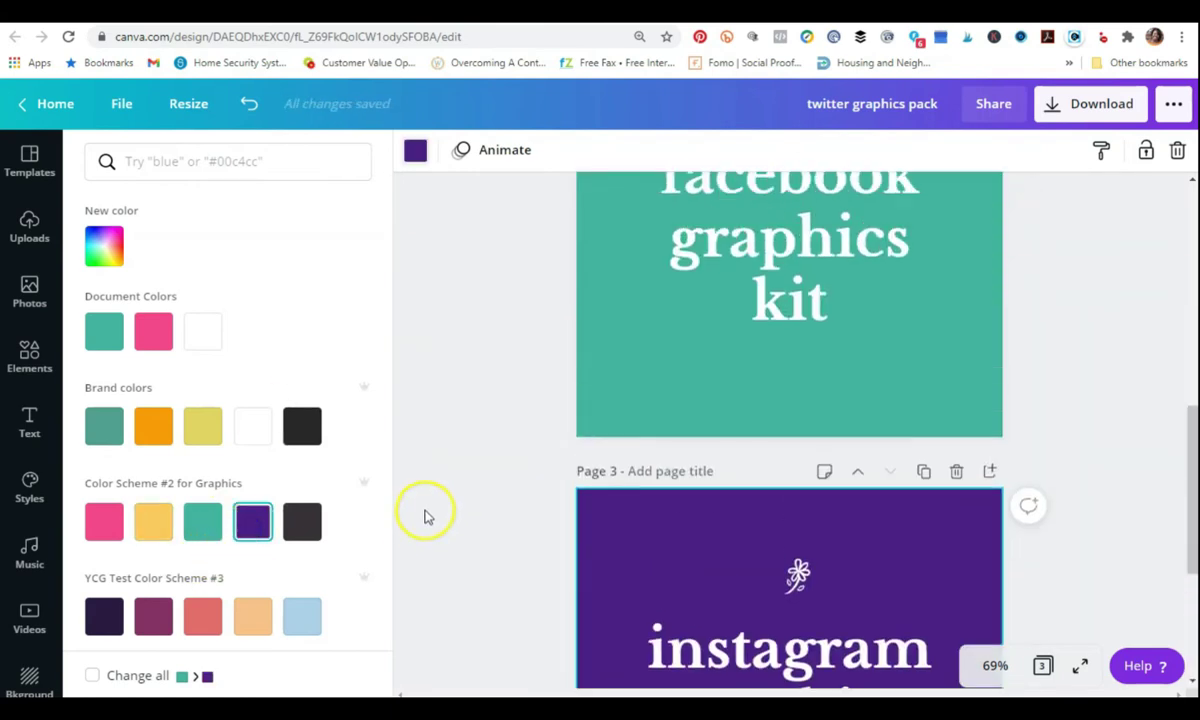
{"action": "scroll", "coordinate": [423, 514], "scroll_direction": "down", "scroll_amount": 1}
{"action": "left_click", "coordinate": [153, 522]}
{"action": "left_click", "coordinate": [1045, 480]}
- Download all three pages of the design as PNG files at 670 × 670 px
{"action": "scroll", "coordinate": [1045, 475], "scroll_direction": "up", "scroll_amount": 3}
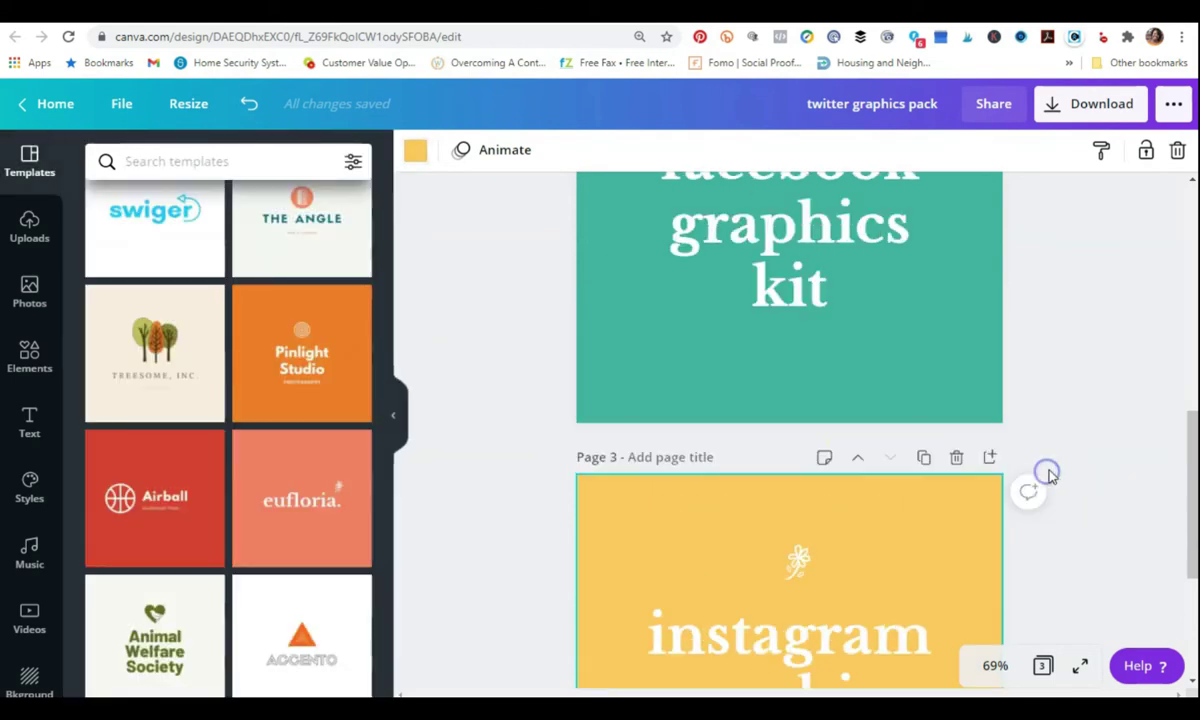
{"action": "scroll", "coordinate": [785, 490], "scroll_direction": "up", "scroll_amount": 5}
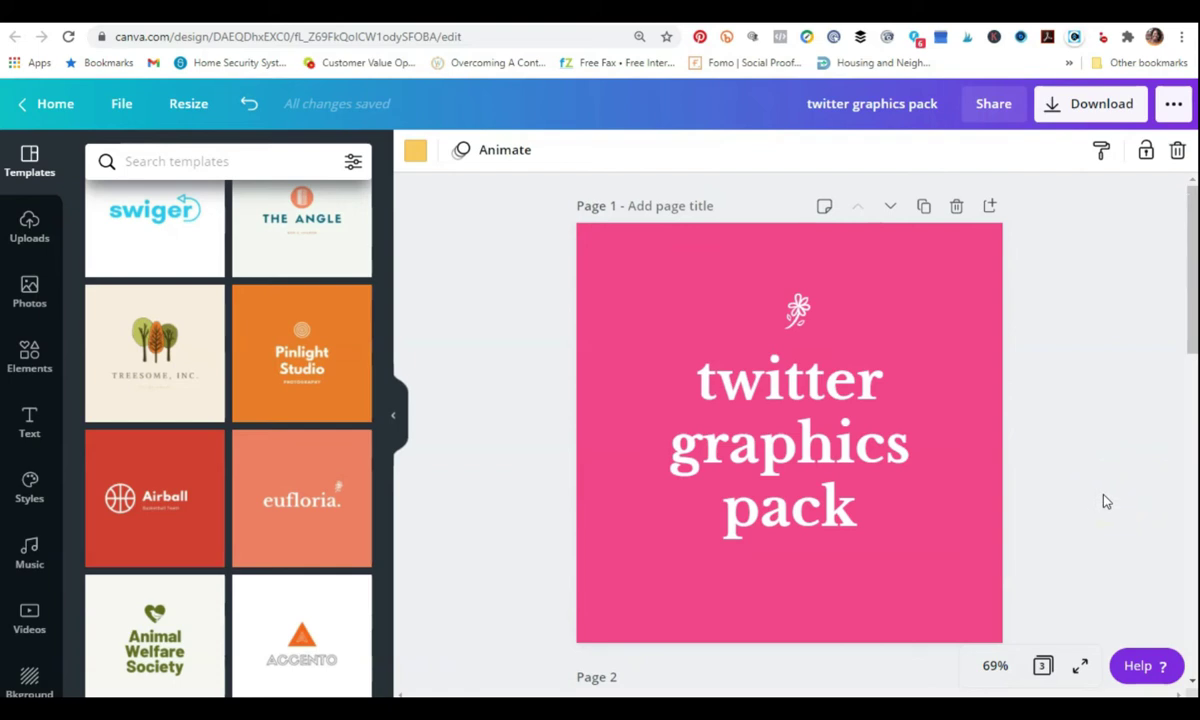
{"action": "left_click", "coordinate": [1065, 103]}
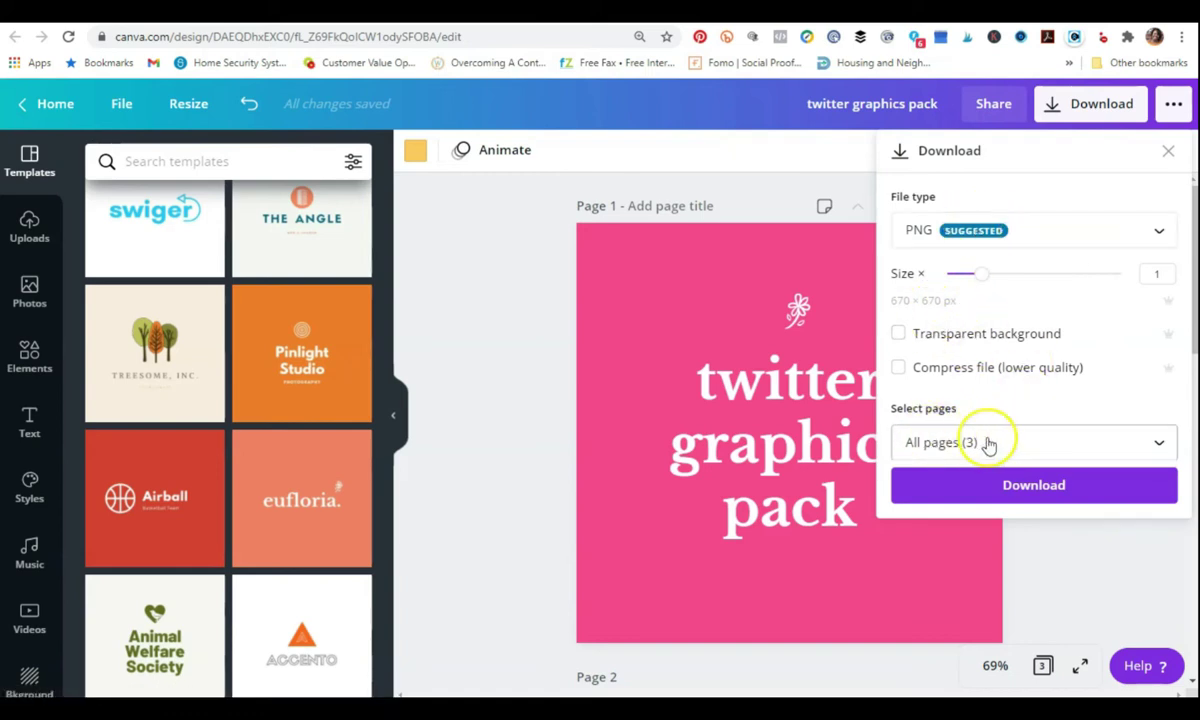
{"action": "left_click", "coordinate": [1020, 485]}
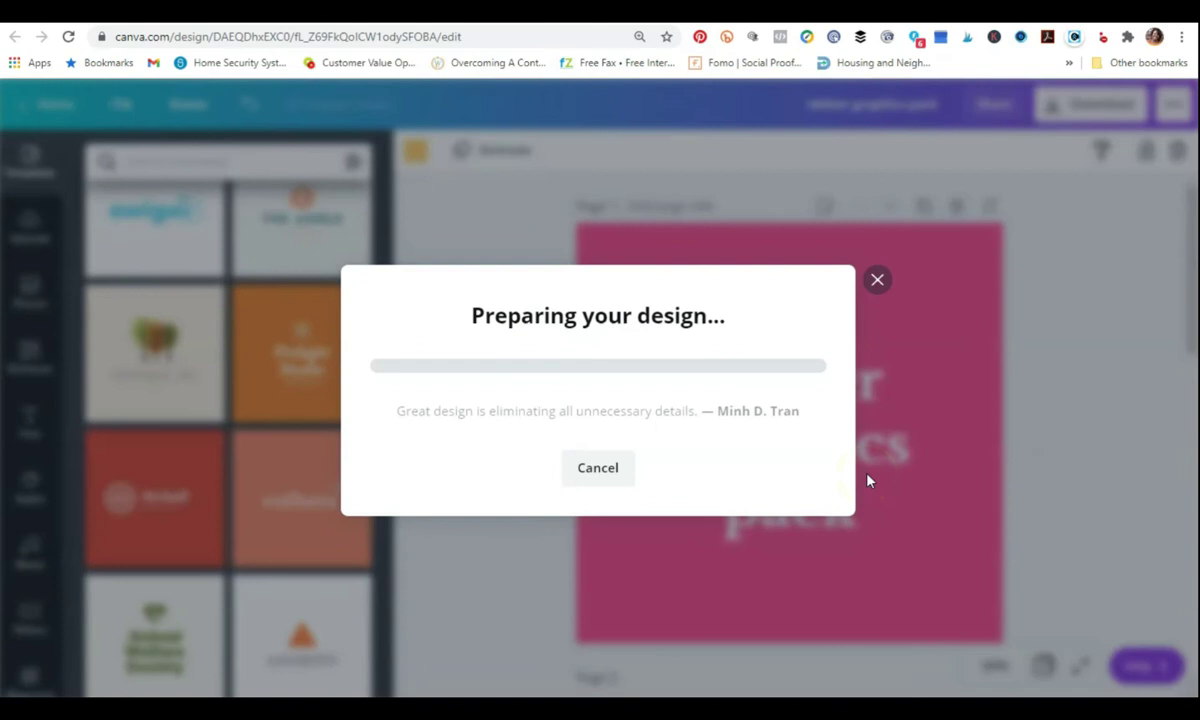
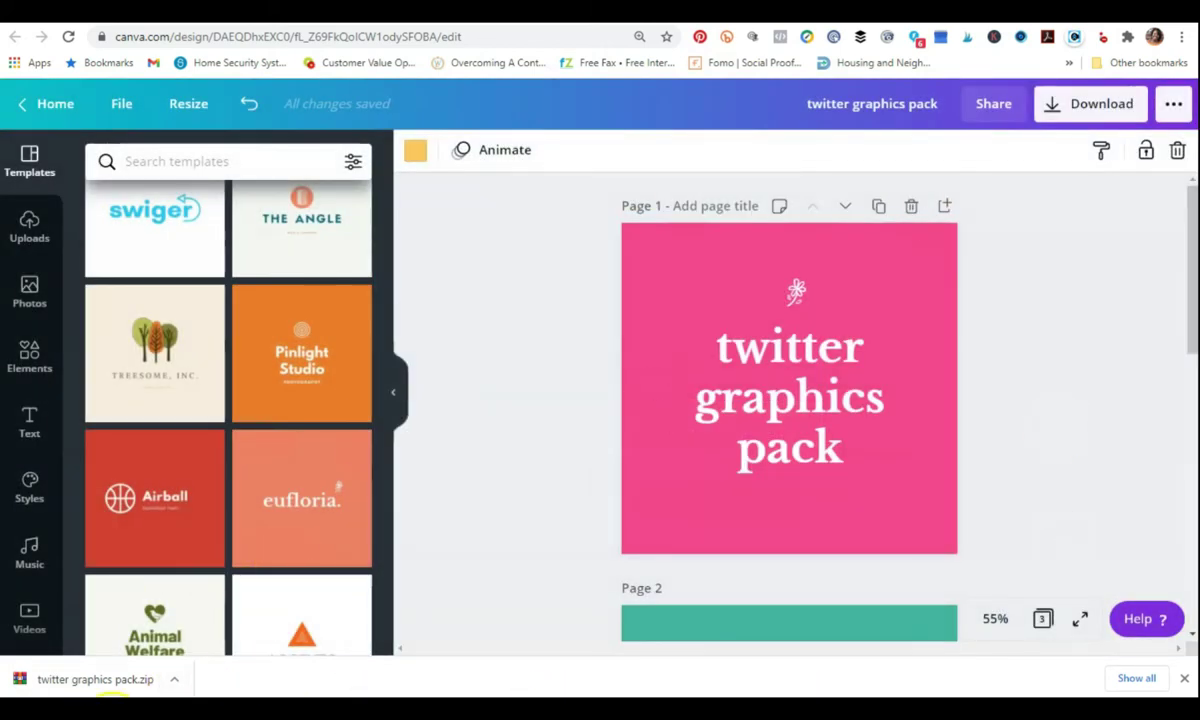
- Dismiss the browser's download bar and open the Downloads folder in File Explorer
{"action": "right_click", "coordinate": [115, 680]}
{"action": "left_click", "coordinate": [204, 642]}
{"action": "left_click", "coordinate": [1185, 679]}
{"action": "mouse_move", "coordinate": [236, 611]}
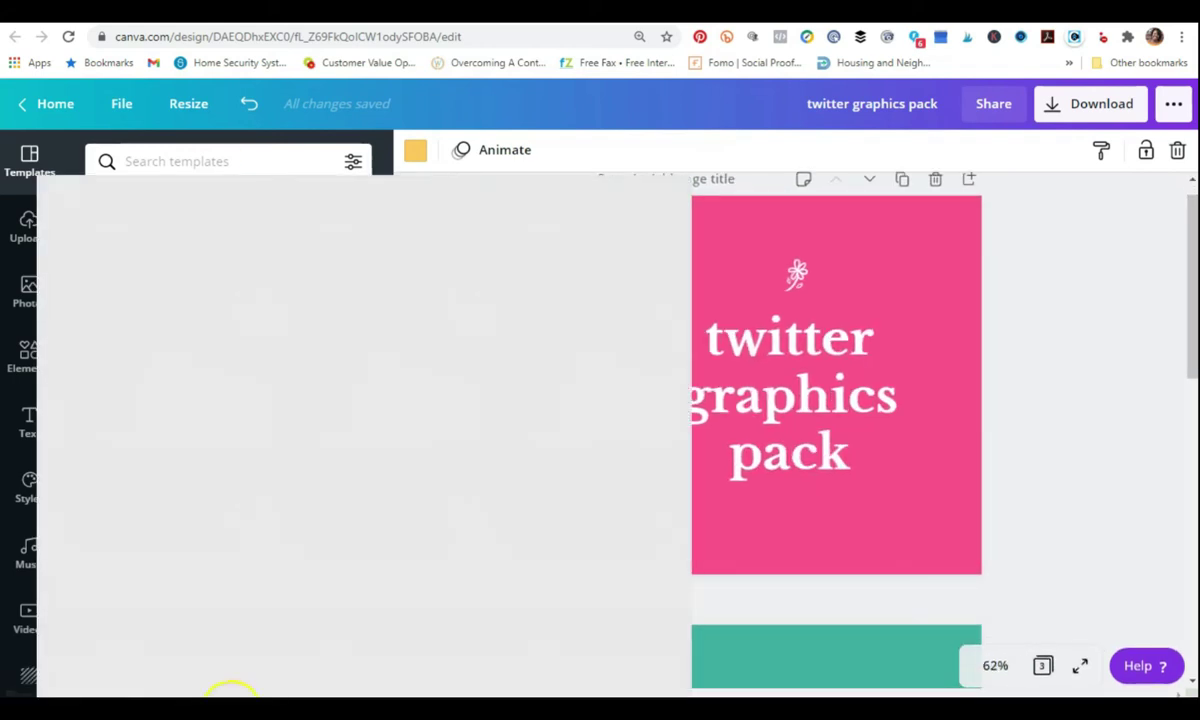
{"action": "type", "text": "downloads"}
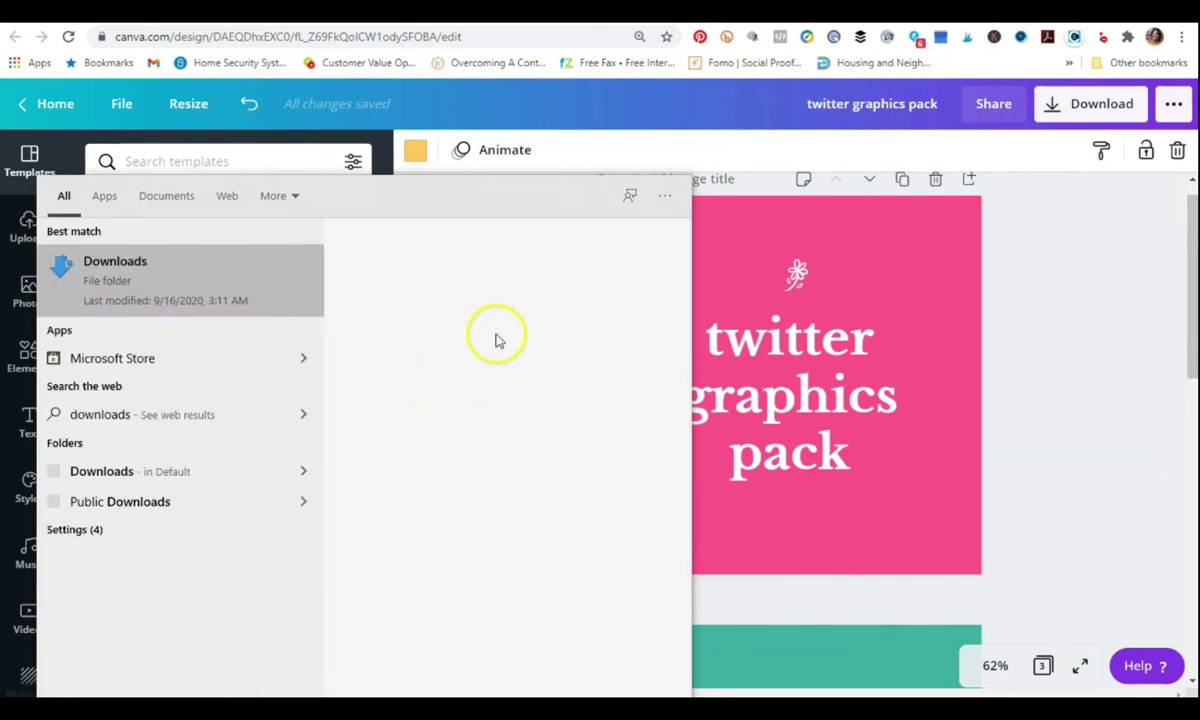
{"action": "left_click", "coordinate": [503, 314]}
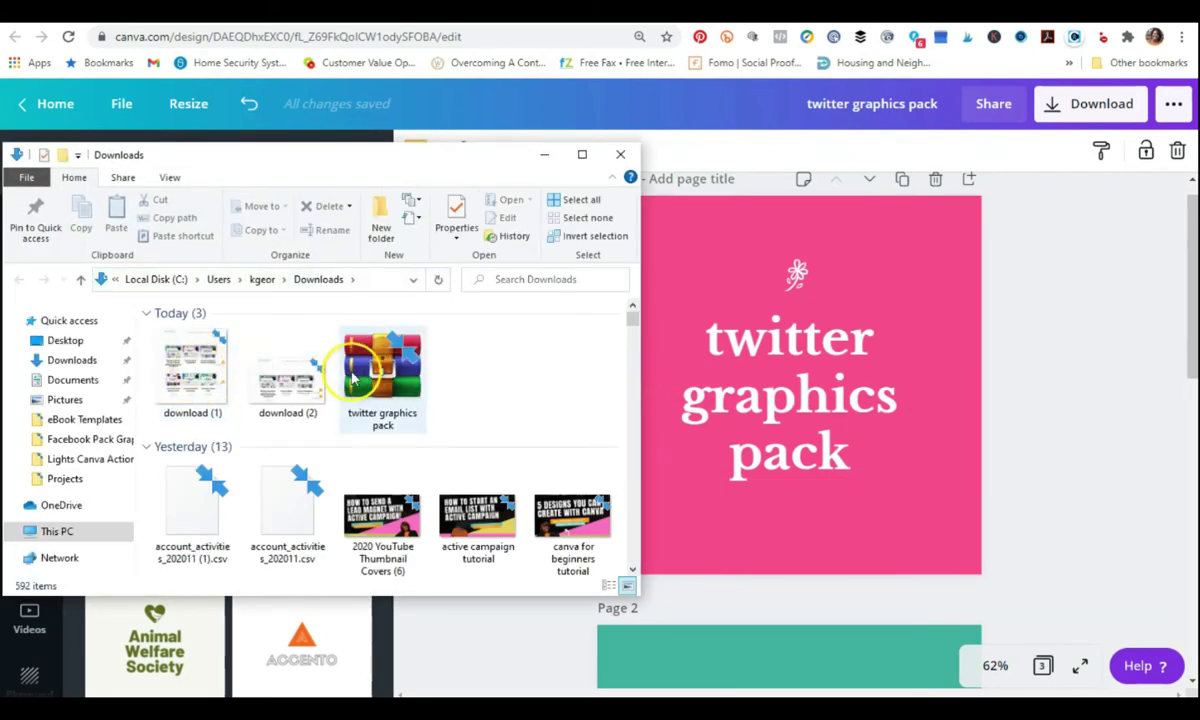
- Extract the twitter graphics pack archive into the Product Covers for Payhip Store folder on the Desktop
{"action": "left_click", "coordinate": [352, 375]}
{"action": "right_click", "coordinate": [372, 370]}
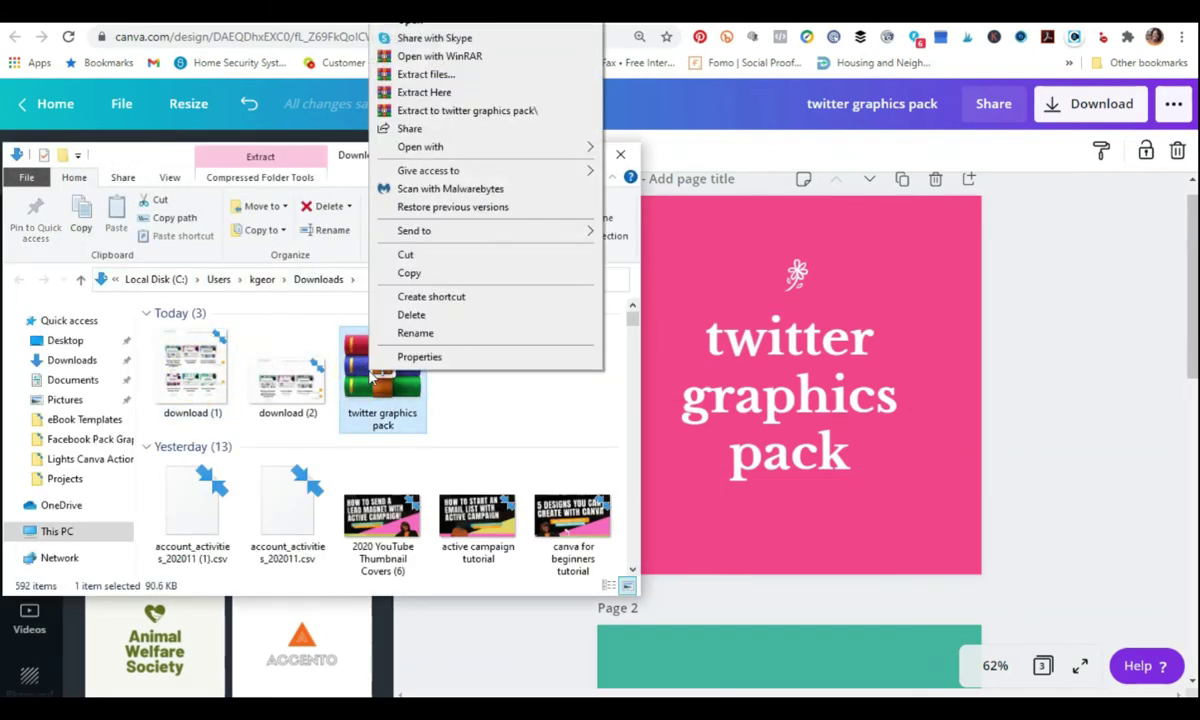
{"action": "left_click", "coordinate": [446, 78]}
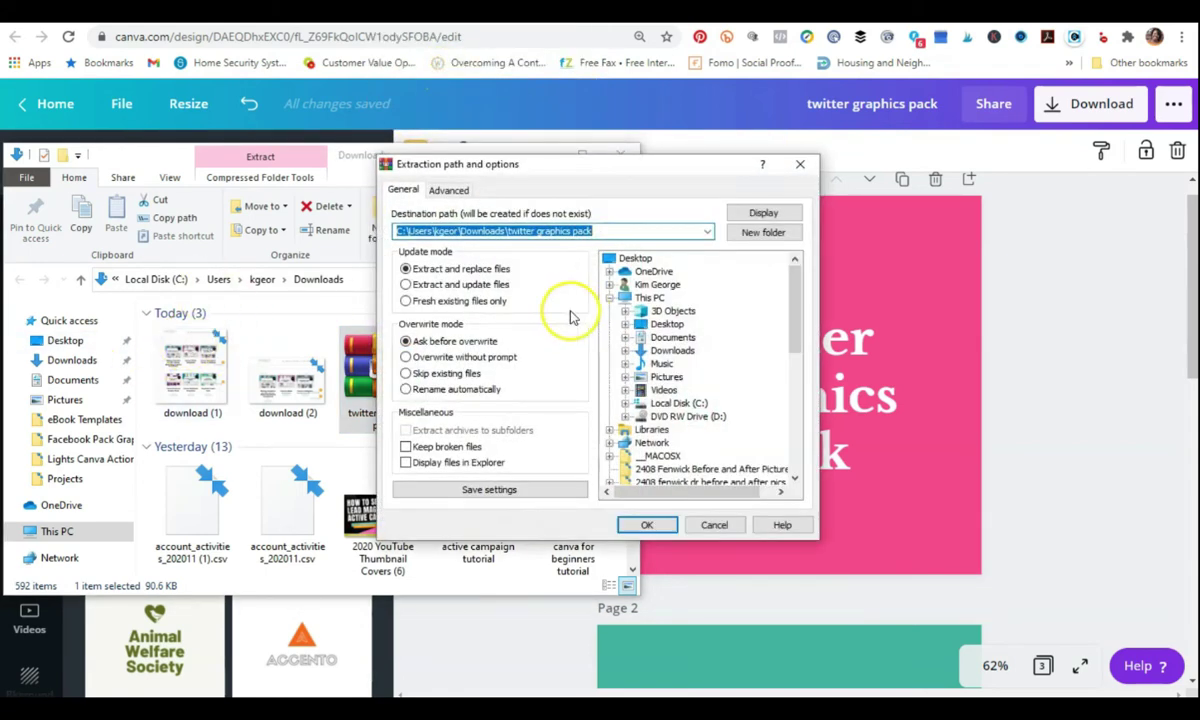
{"action": "left_click_drag", "start_coordinate": [796, 348], "coordinate": [792, 462]}
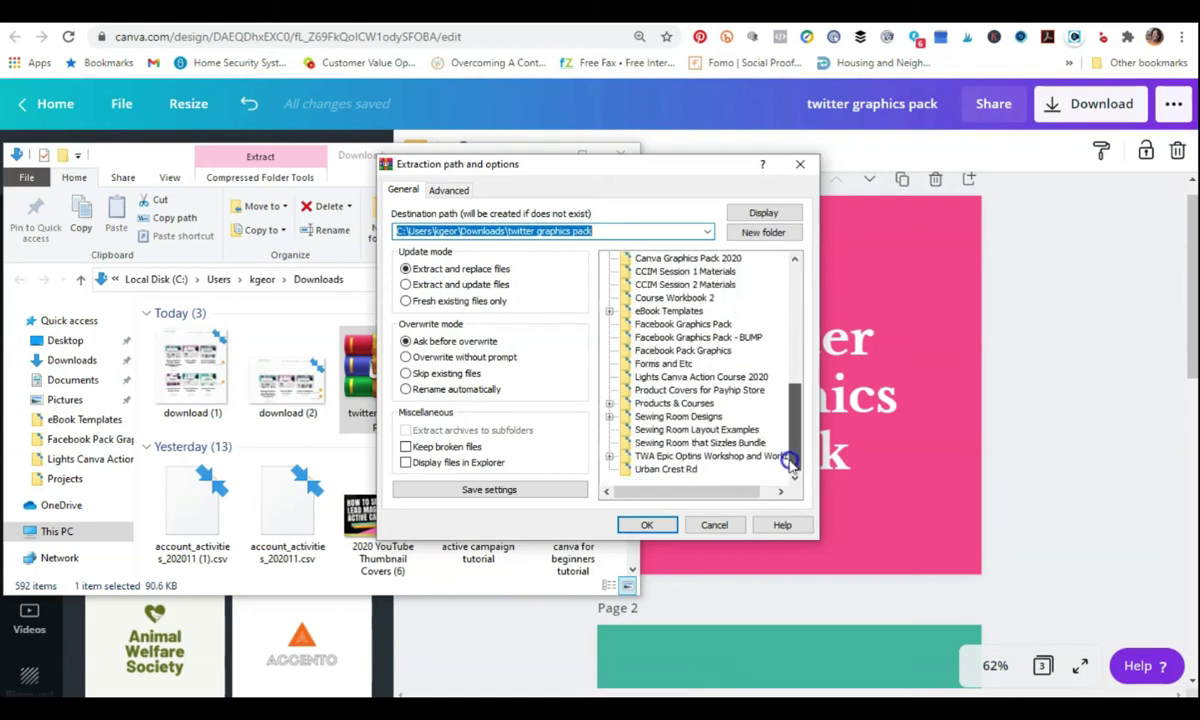
{"action": "left_click", "coordinate": [700, 389]}
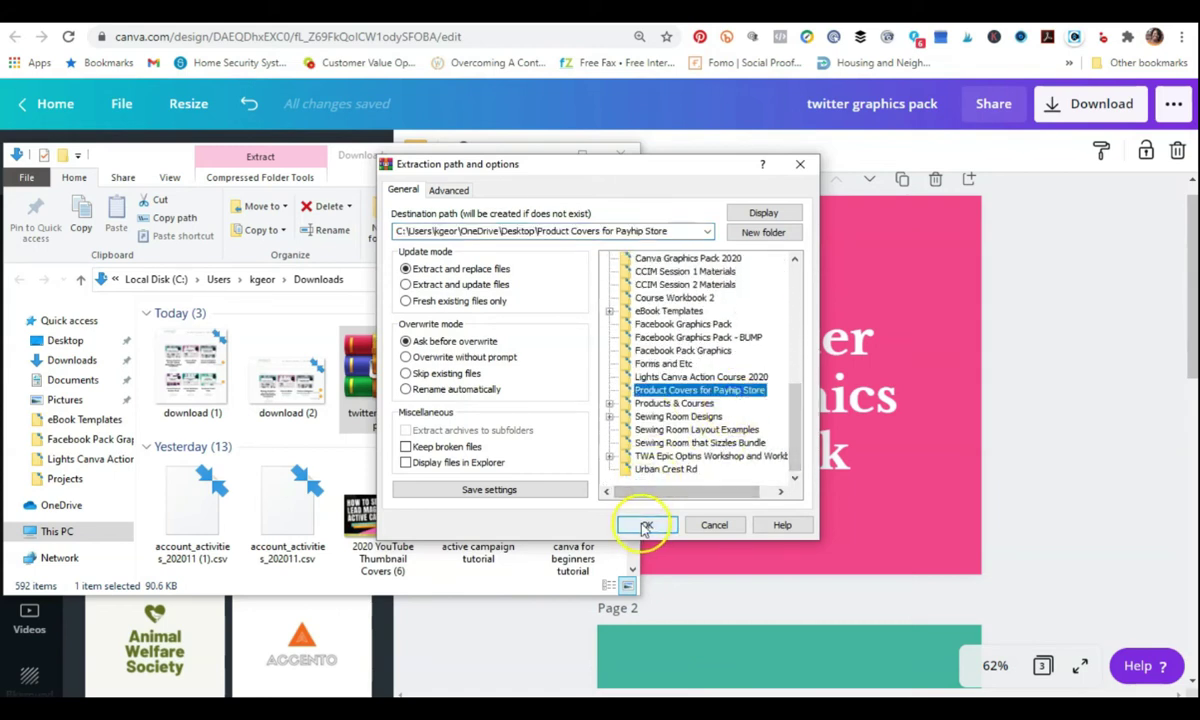
{"action": "left_click", "coordinate": [647, 524]}
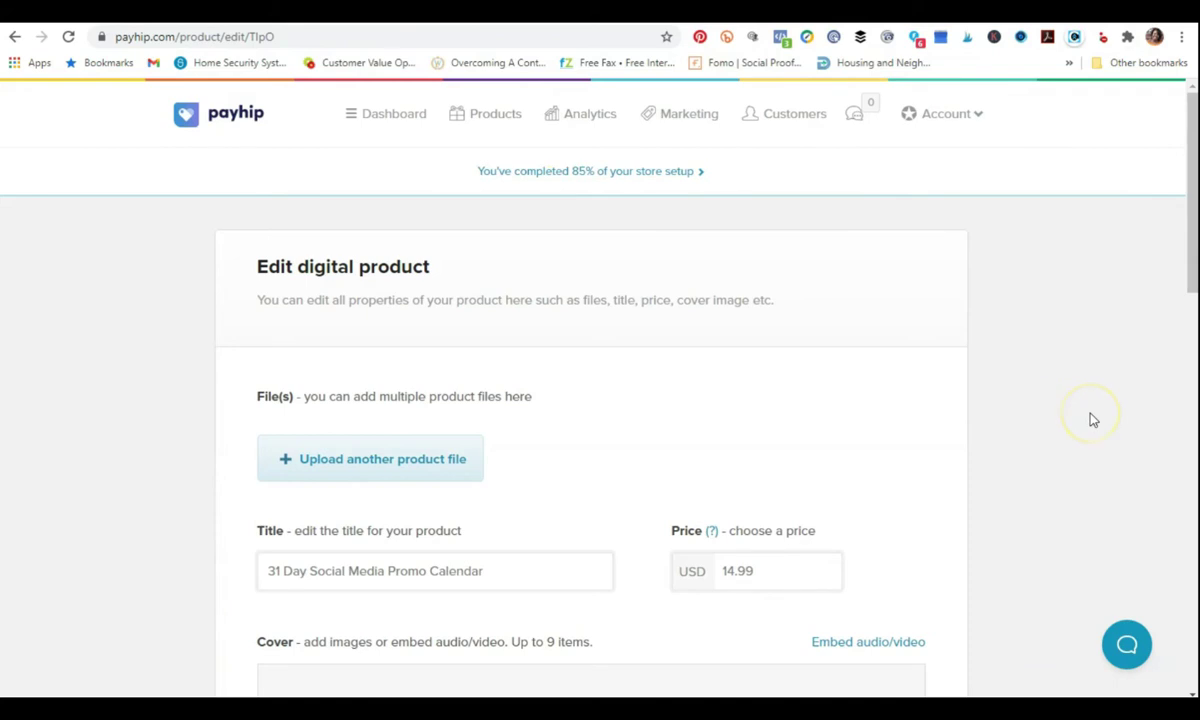
- Switch to the Payhip product editor and clear the existing title and price of the 31 Day Social Media Promo Calendar
{"action": "scroll", "coordinate": [1092, 420], "scroll_direction": "down", "scroll_amount": 3}
{"action": "left_click", "coordinate": [362, 326]}
{"action": "left_click_drag", "start_coordinate": [505, 323], "coordinate": [322, 362]}
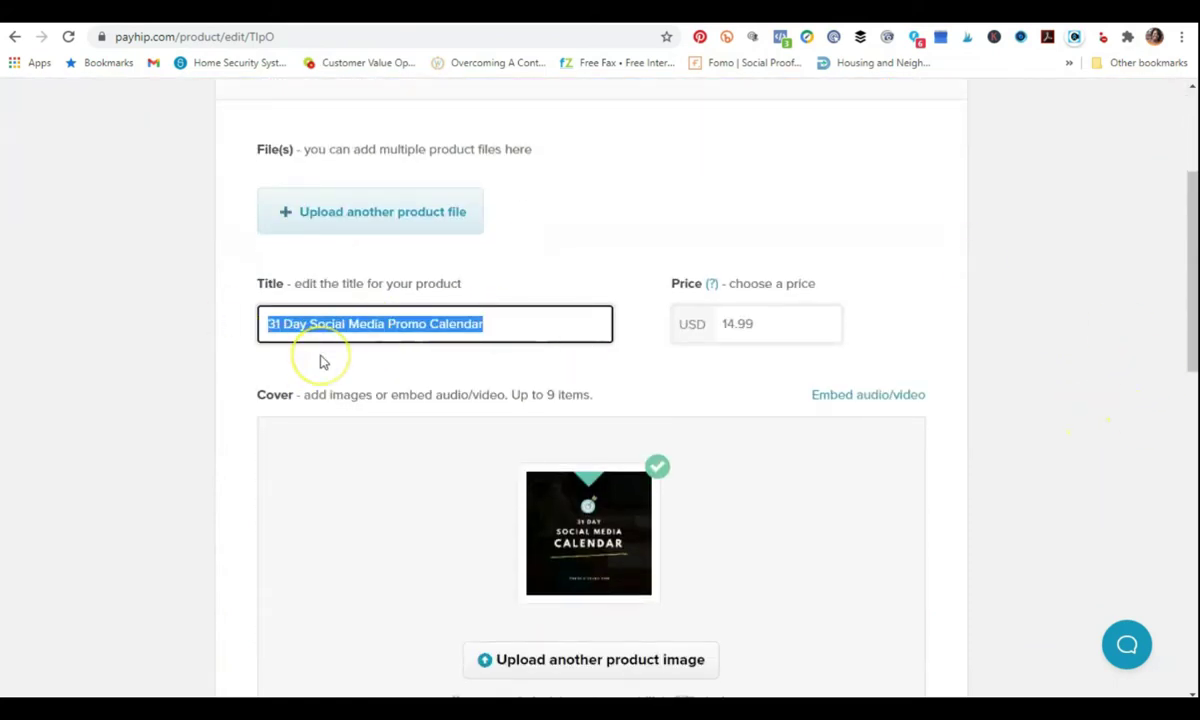
{"action": "key", "text": "BackSpace"}
{"action": "left_click", "coordinate": [745, 321]}
{"action": "double_click", "coordinate": [726, 322]}
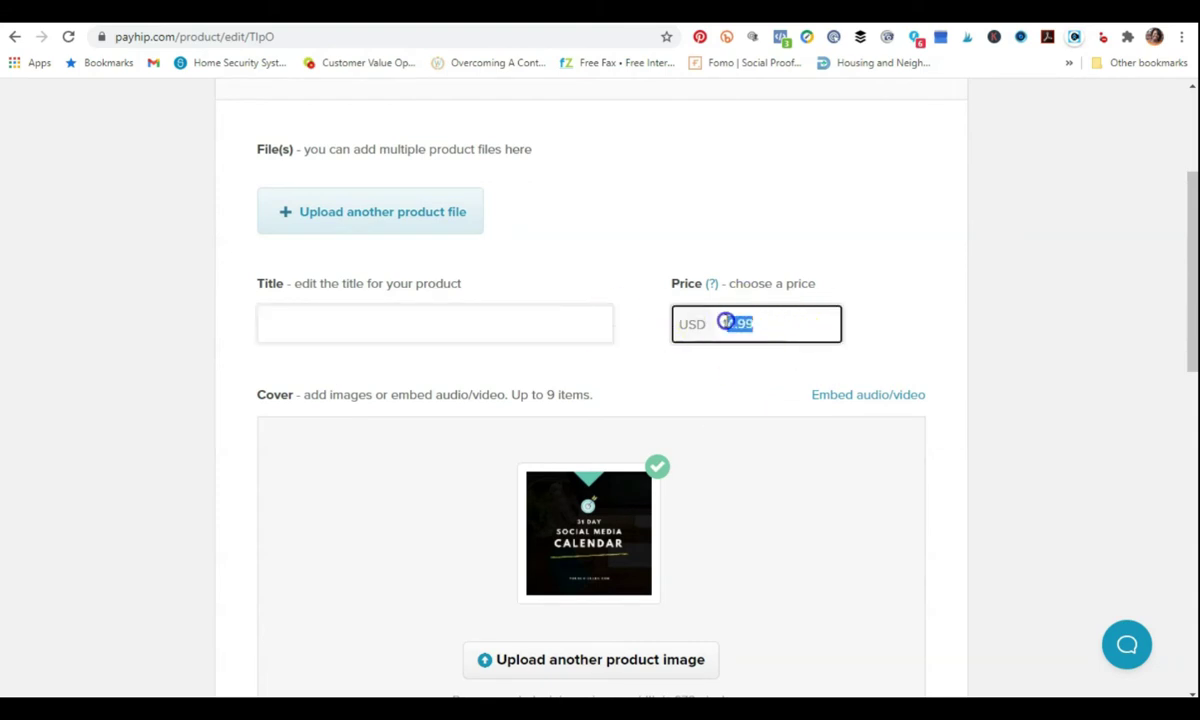
{"action": "scroll", "coordinate": [700, 315], "scroll_direction": "up", "scroll_amount": 3}
{"action": "scroll", "coordinate": [560, 295], "scroll_direction": "down", "scroll_amount": 2}
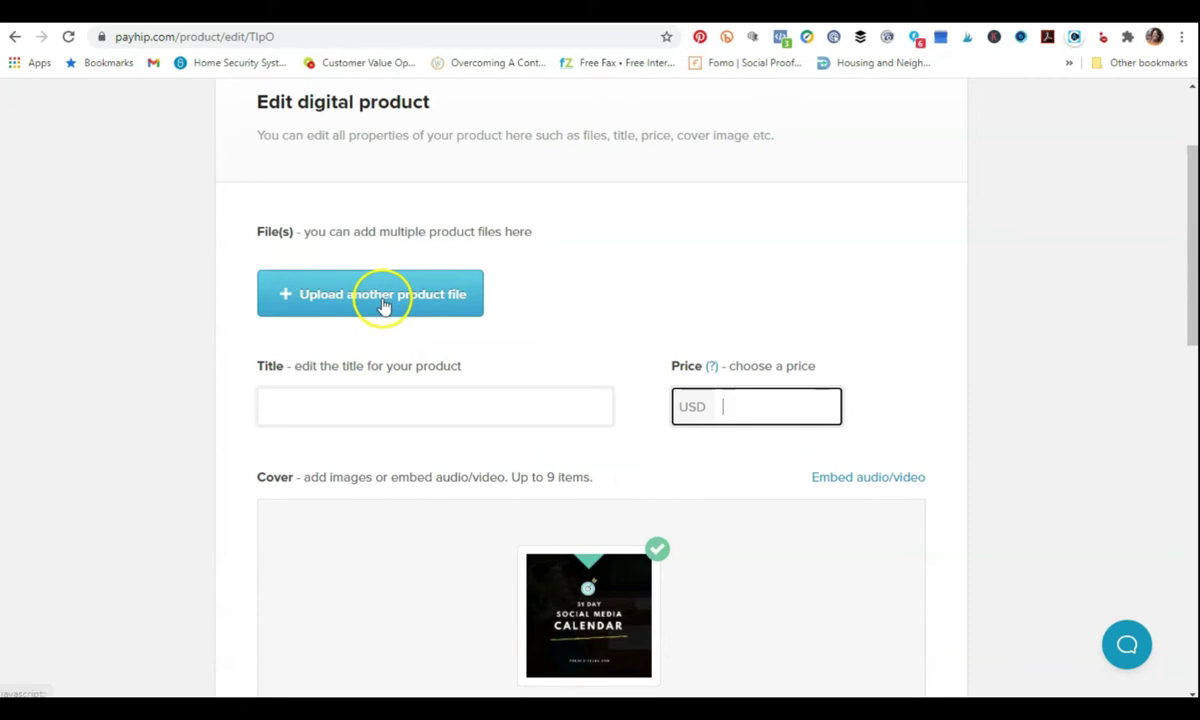
- Title the product "Twitter Graphics Kit" and set its price to 14.99 USD
{"action": "left_click", "coordinate": [388, 411]}
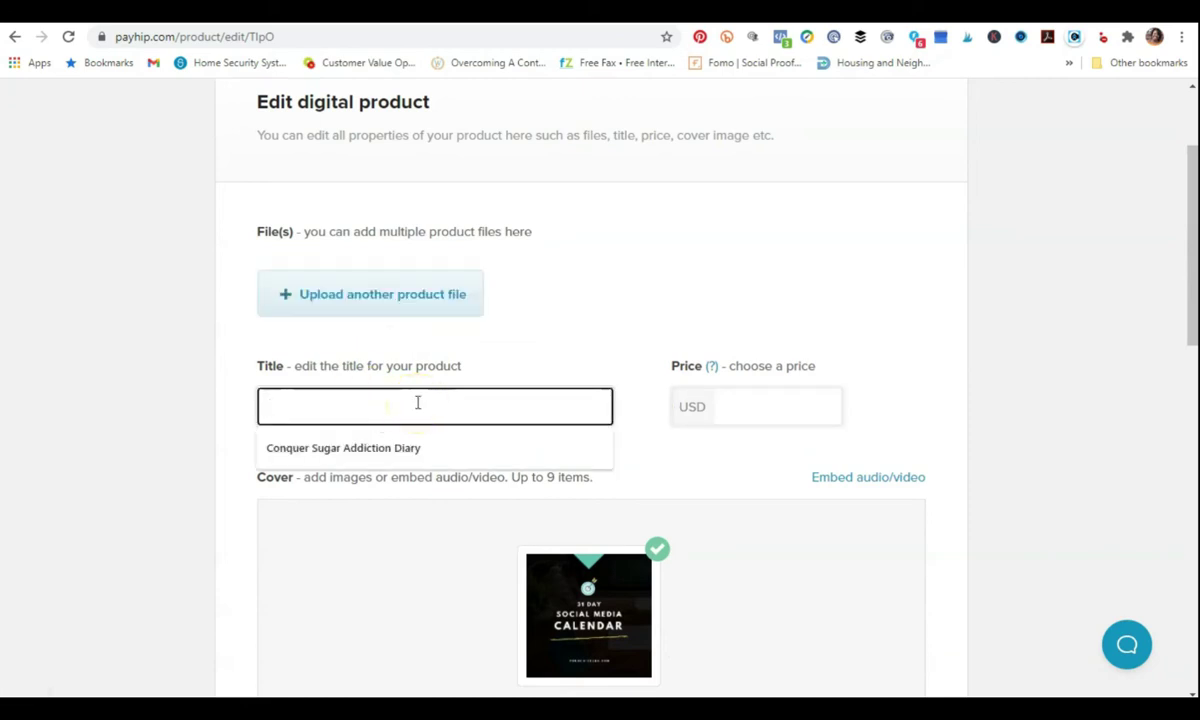
{"action": "type", "text": "Twi"}
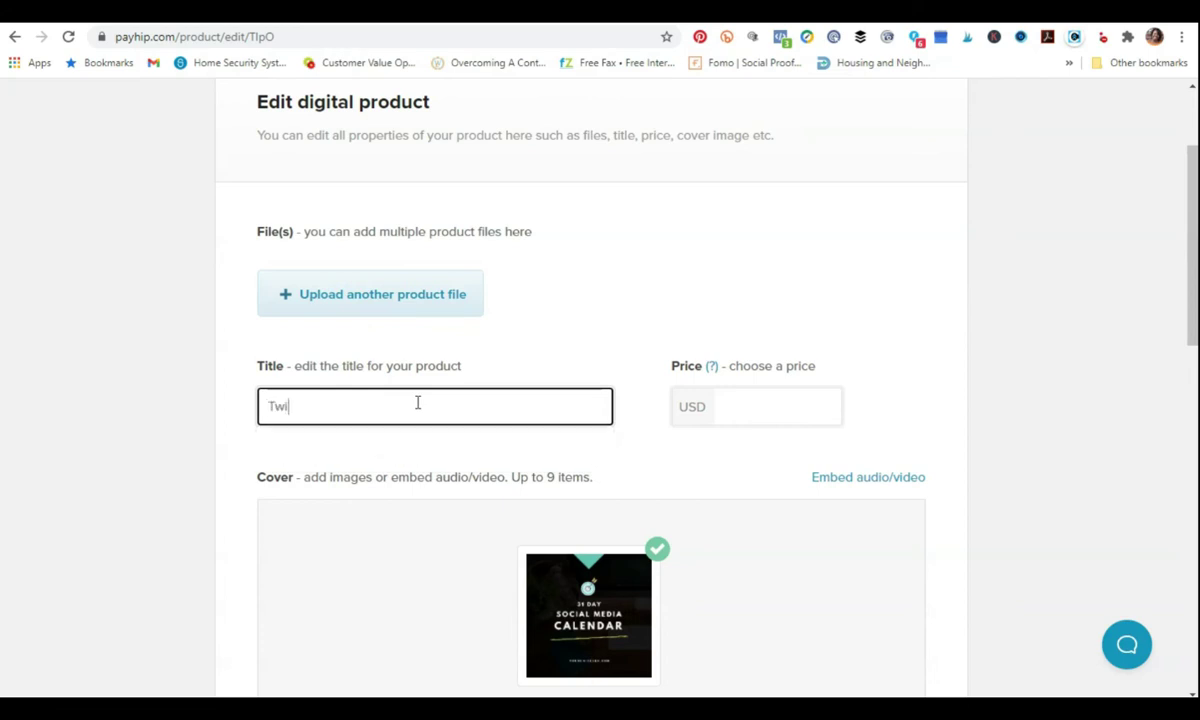
{"action": "type", "text": "tter Graphics Kit"}
{"action": "left_click", "coordinate": [794, 410]}
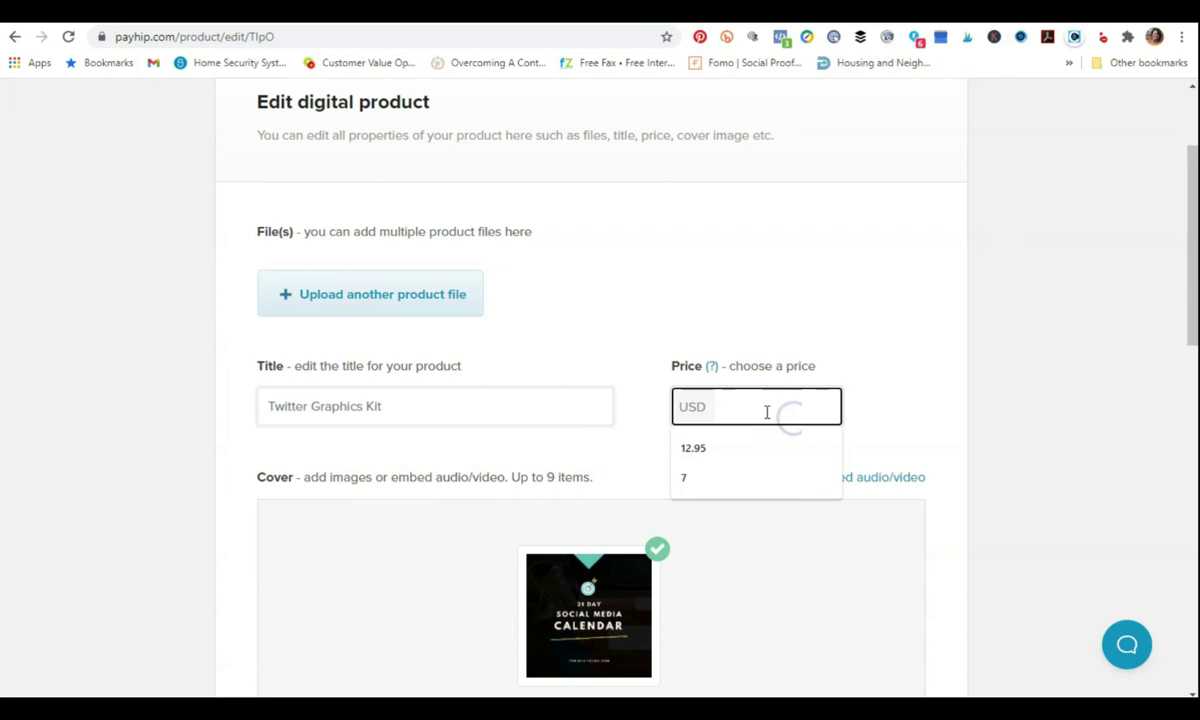
{"action": "type", "text": "14.99"}
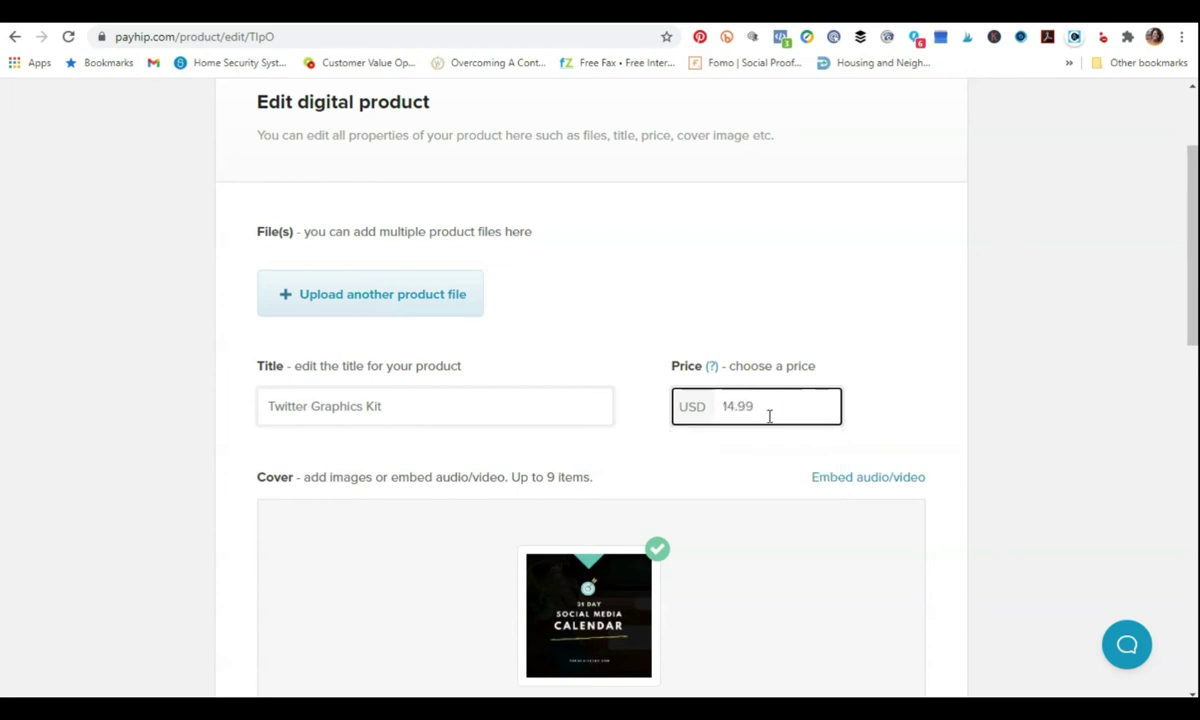
- Replace the product's cover image with file 1 from the Product Covers for Payhip Store folder on the Desktop
{"action": "scroll", "coordinate": [769, 415], "scroll_direction": "down", "scroll_amount": 2}
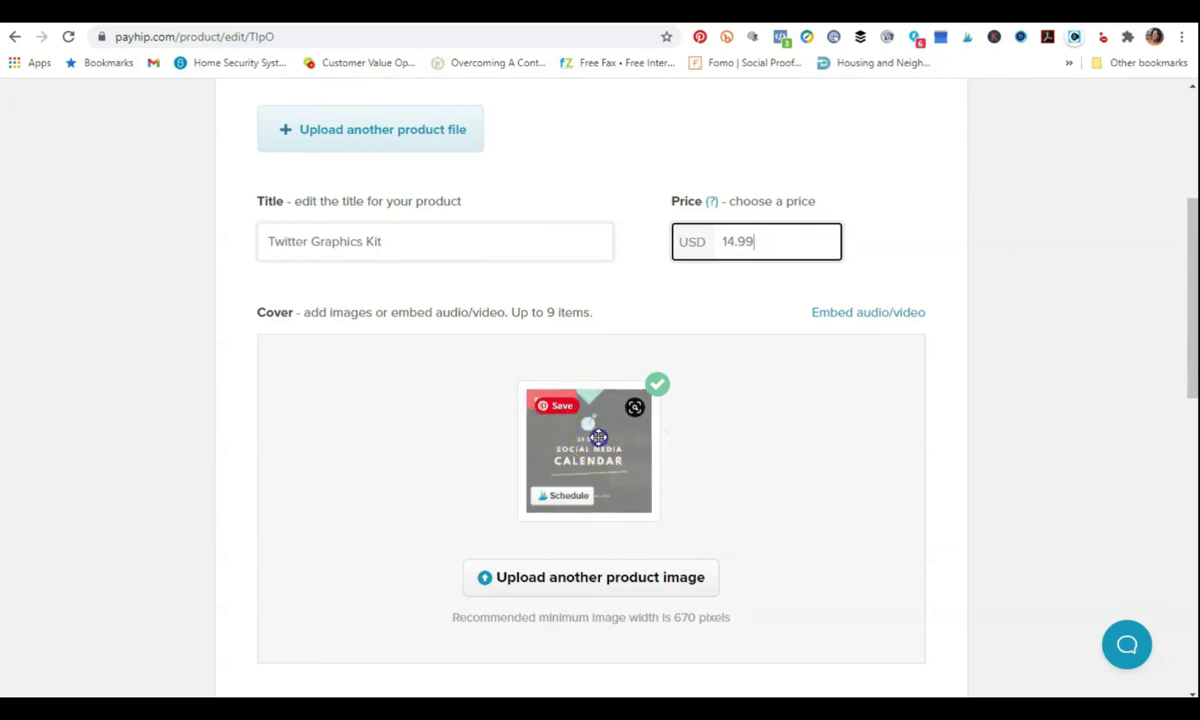
{"action": "left_click", "coordinate": [769, 410]}
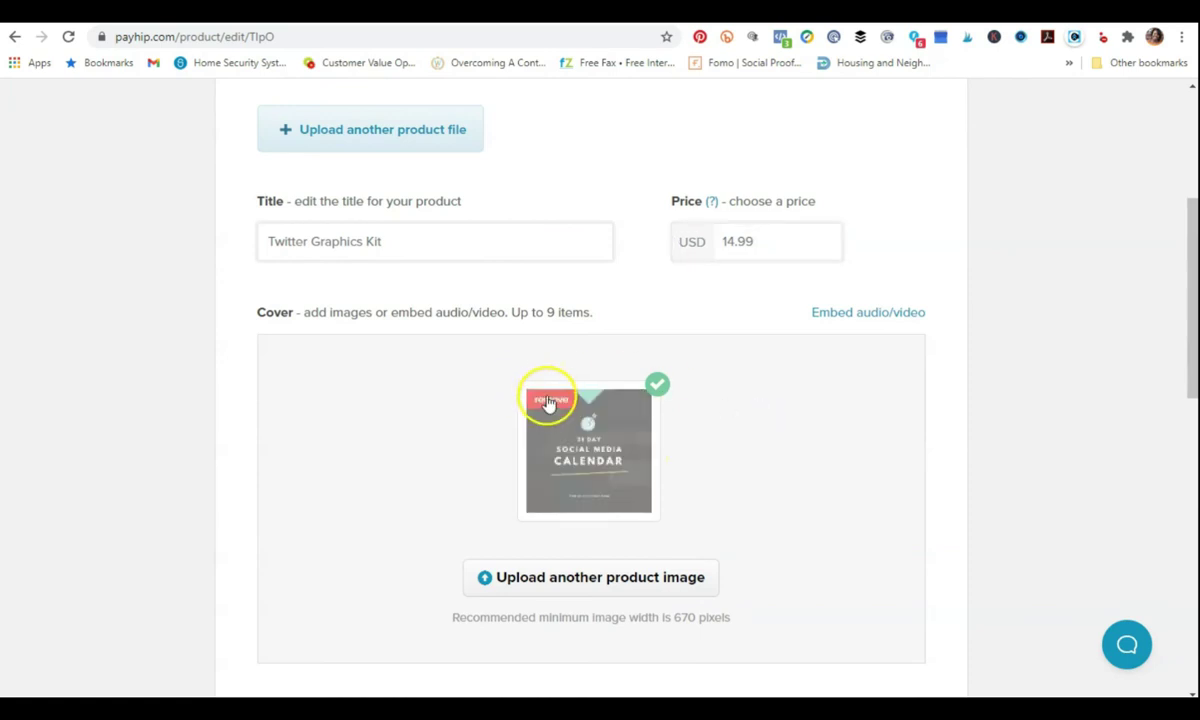
{"action": "left_click", "coordinate": [548, 402]}
{"action": "left_click", "coordinate": [588, 421]}
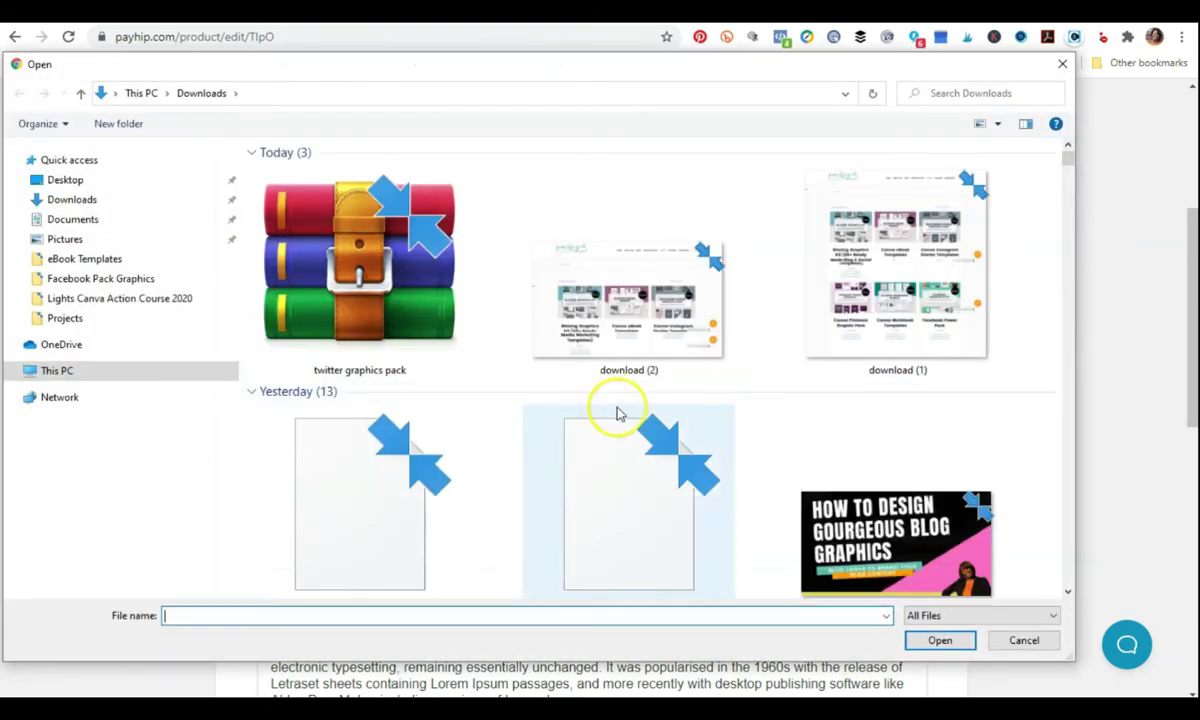
{"action": "left_click", "coordinate": [66, 180]}
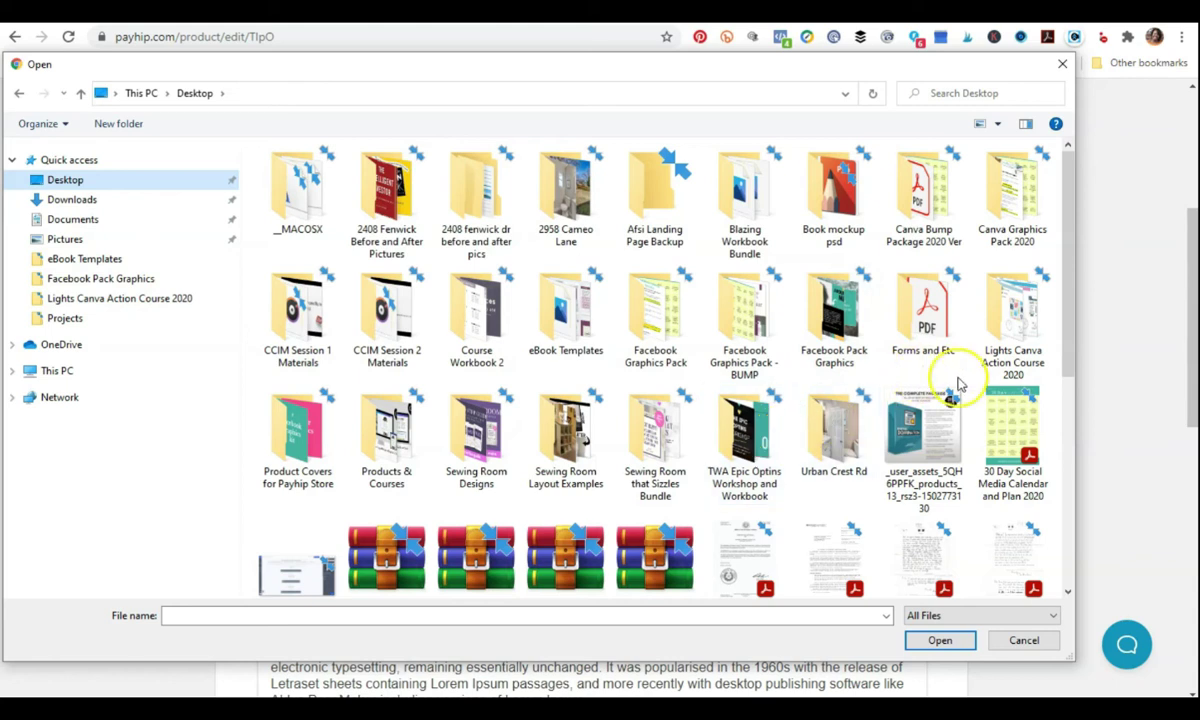
{"action": "double_click", "coordinate": [303, 440]}
{"action": "left_click", "coordinate": [315, 208]}
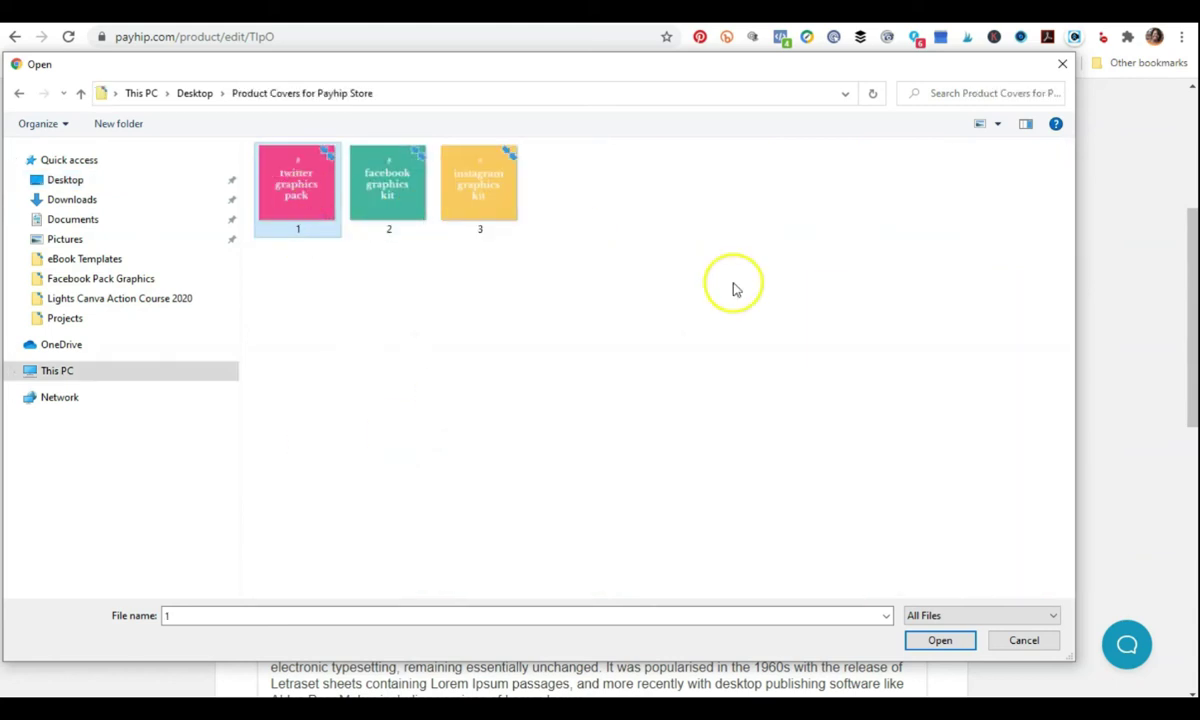
{"action": "left_click", "coordinate": [940, 641]}
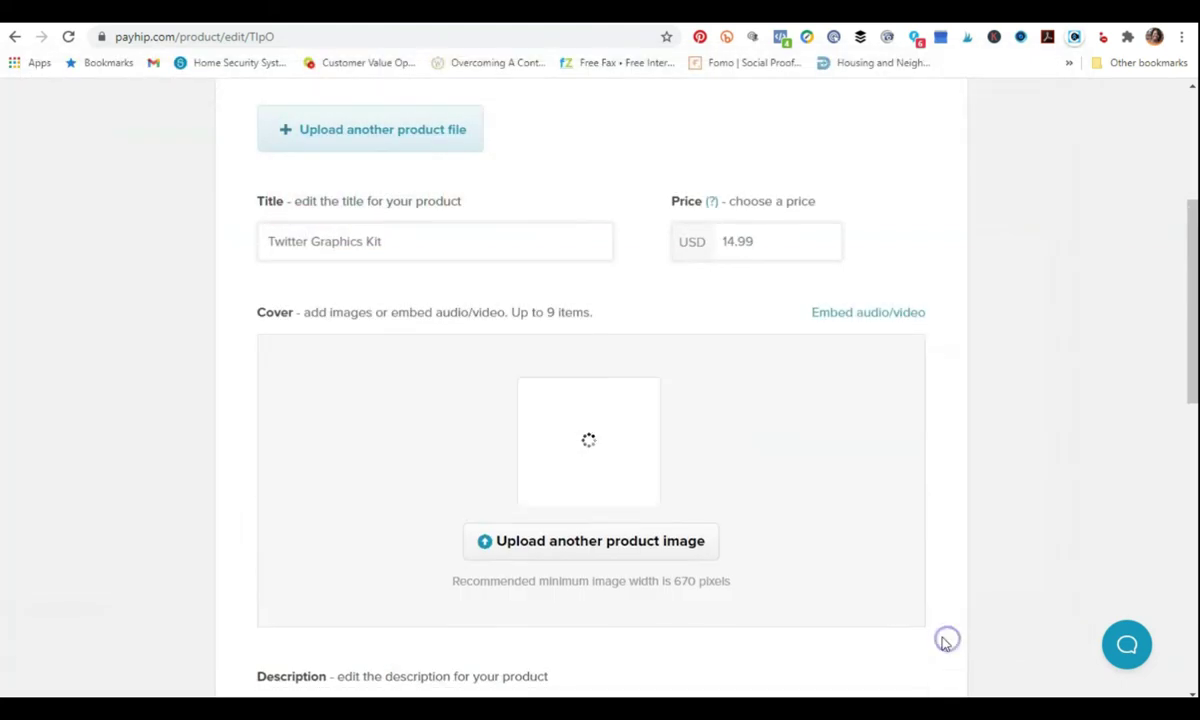
- Split the description after "type specimen book." and add a final paragraph: "Download these graphics now to start branding your Twitter account like a PRO!"
{"action": "scroll", "coordinate": [1095, 509], "scroll_direction": "down", "scroll_amount": 2}
{"action": "scroll", "coordinate": [1095, 505], "scroll_direction": "down", "scroll_amount": 2}
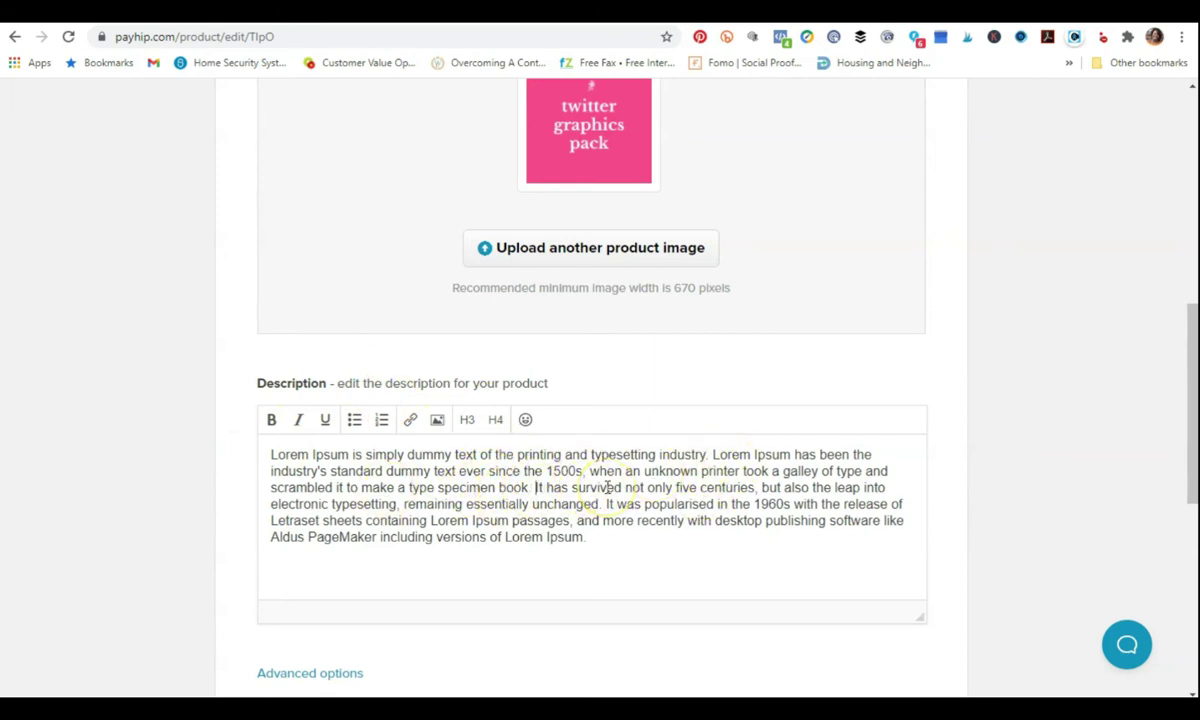
{"action": "key", "text": "Return"}
{"action": "key", "text": "Return"}
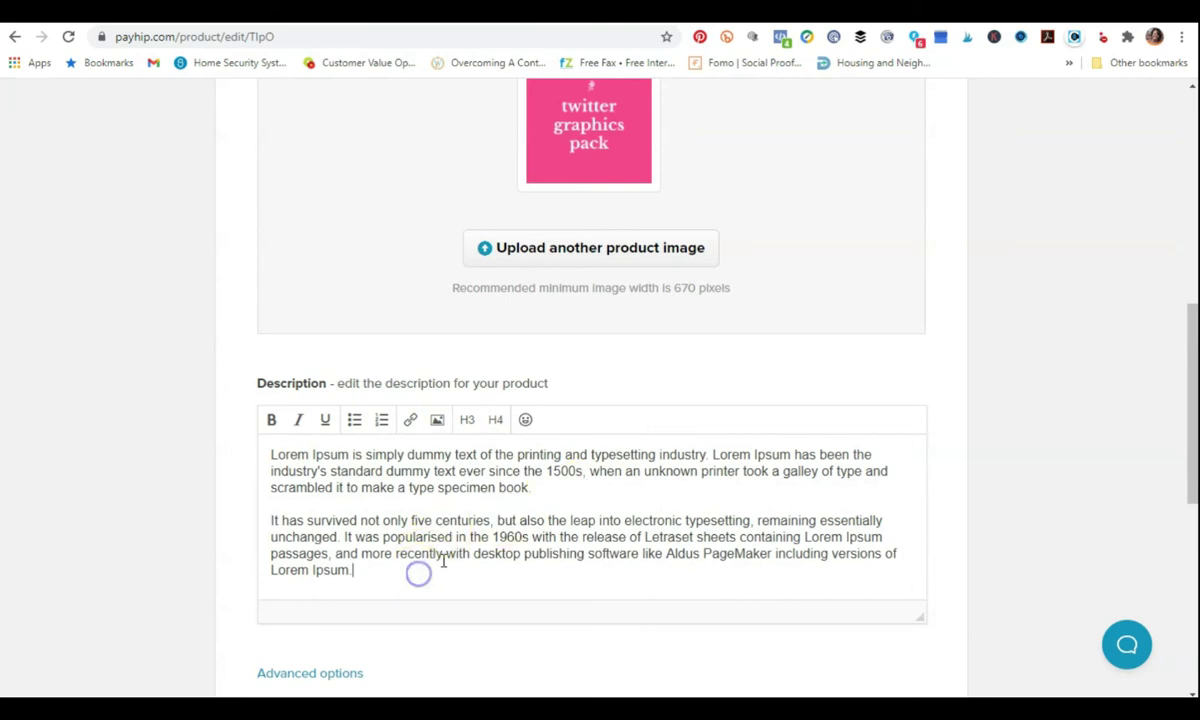
{"action": "key", "text": "Return"}
{"action": "type", "text": "D"}
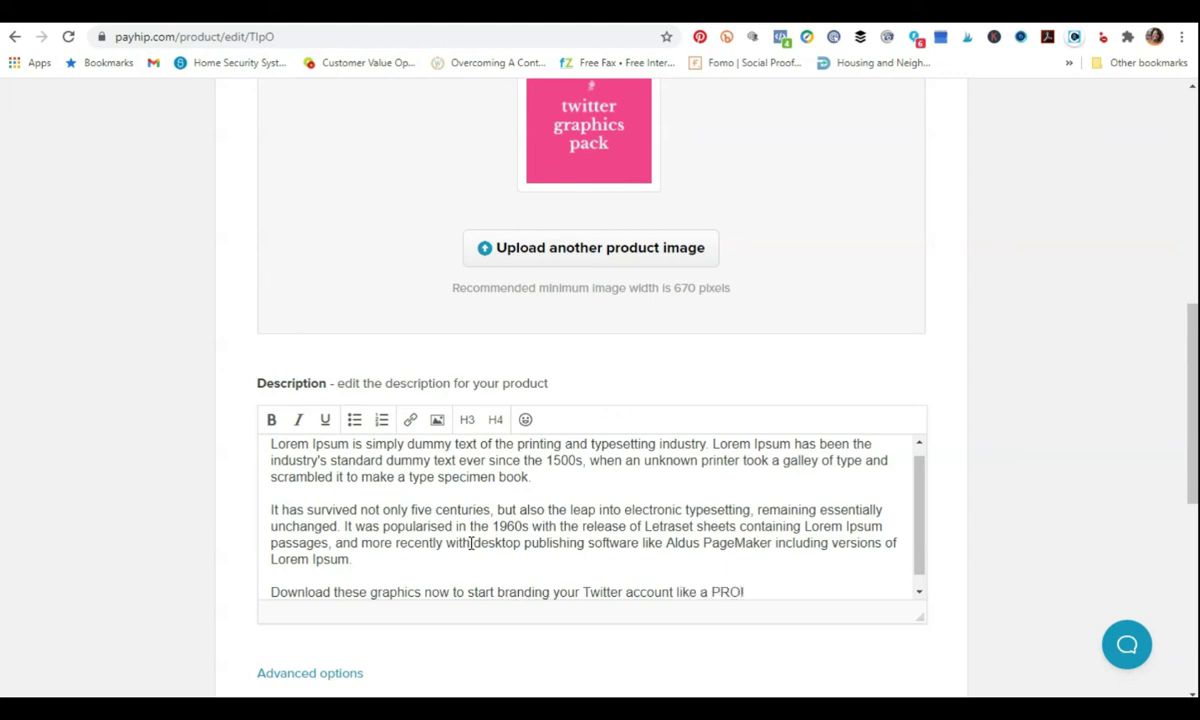
- Try to save the product changes without a product file attached
{"action": "scroll", "coordinate": [471, 543], "scroll_direction": "down", "scroll_amount": 3}
{"action": "scroll", "coordinate": [503, 513], "scroll_direction": "down", "scroll_amount": 3}
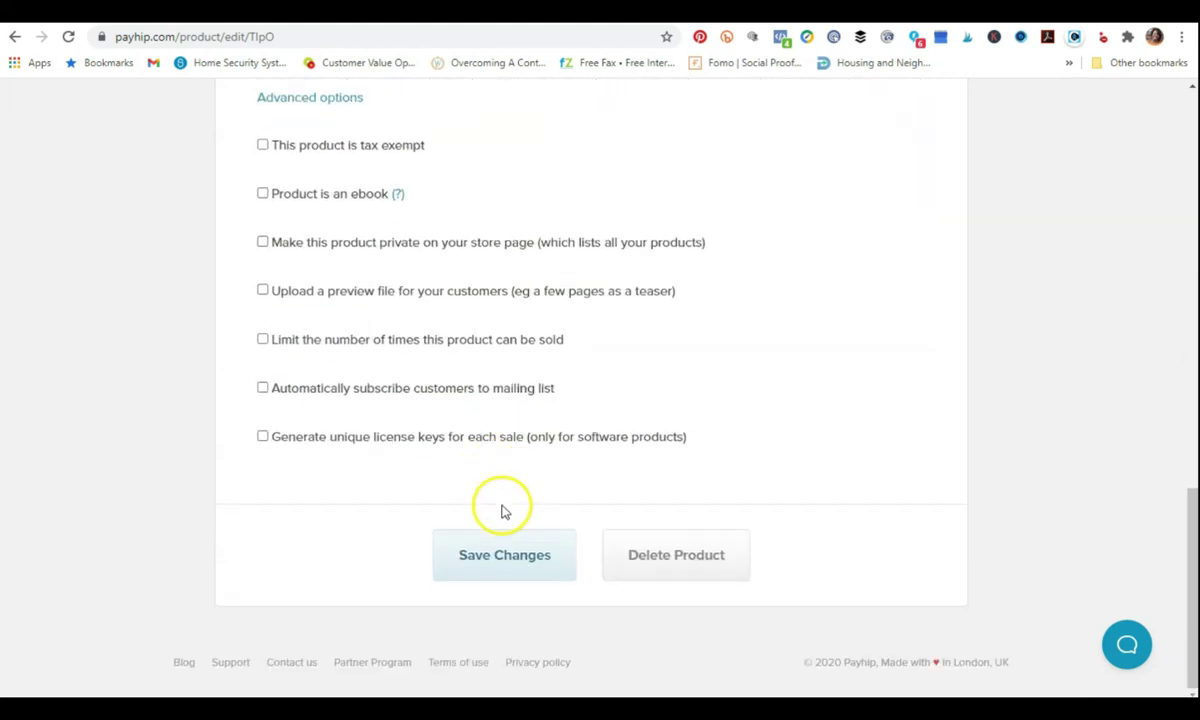
{"action": "left_click", "coordinate": [502, 566]}
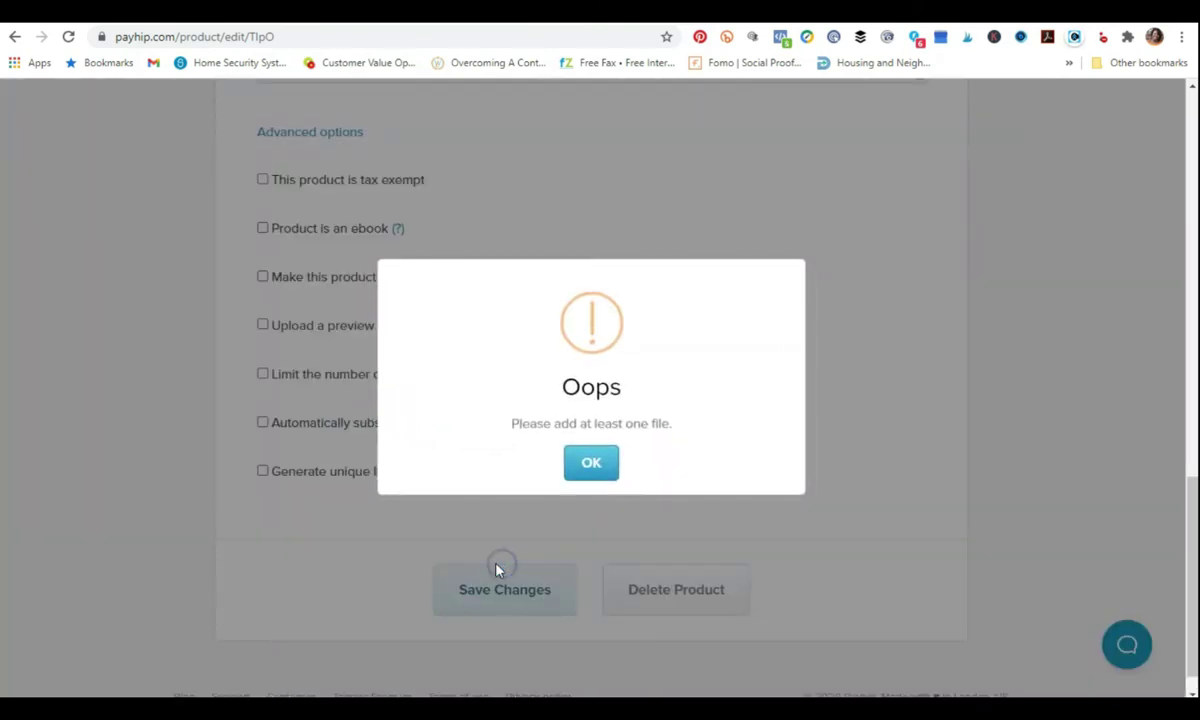
{"action": "left_click", "coordinate": [591, 464]}
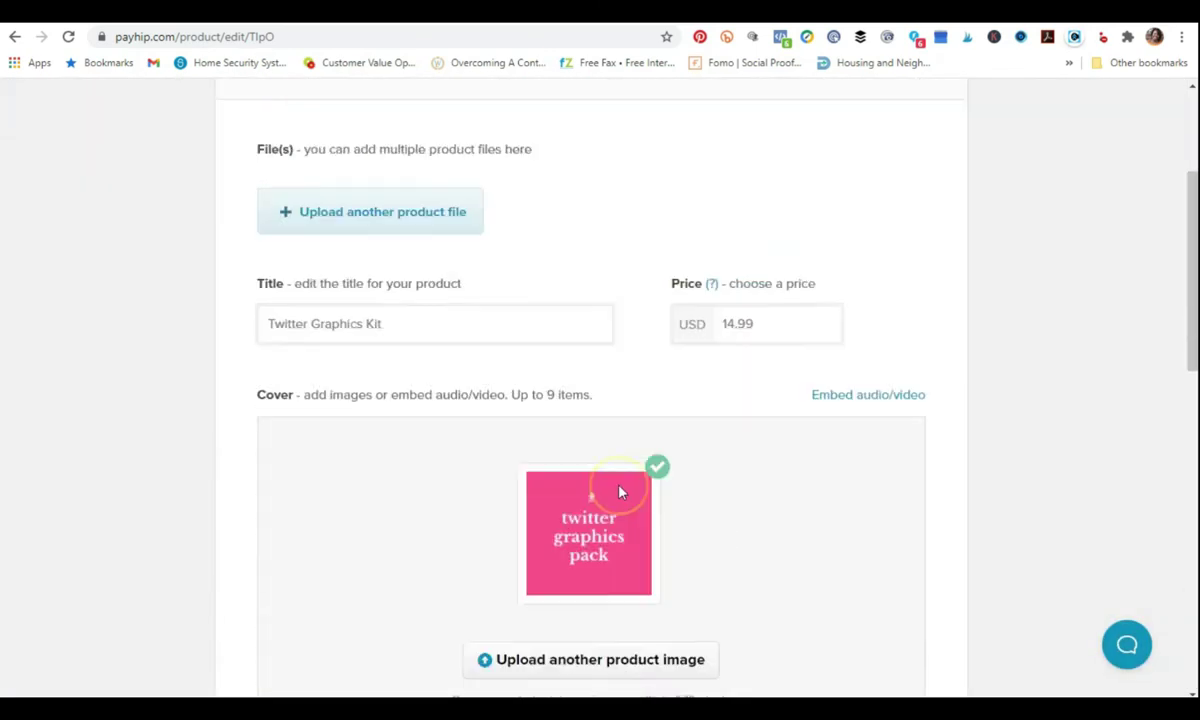
- Upload "eBook Style Guide Template - 2020" from the Downloads folder as the product file
{"action": "left_click", "coordinate": [390, 418]}
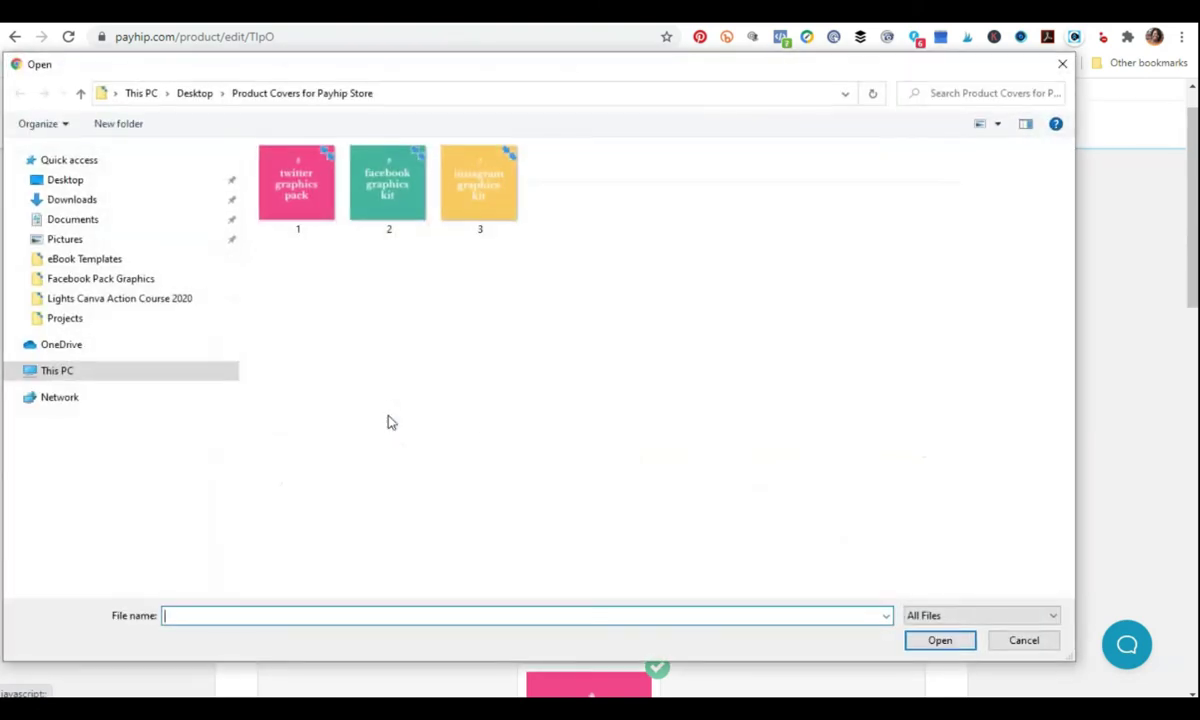
{"action": "left_click", "coordinate": [88, 200]}
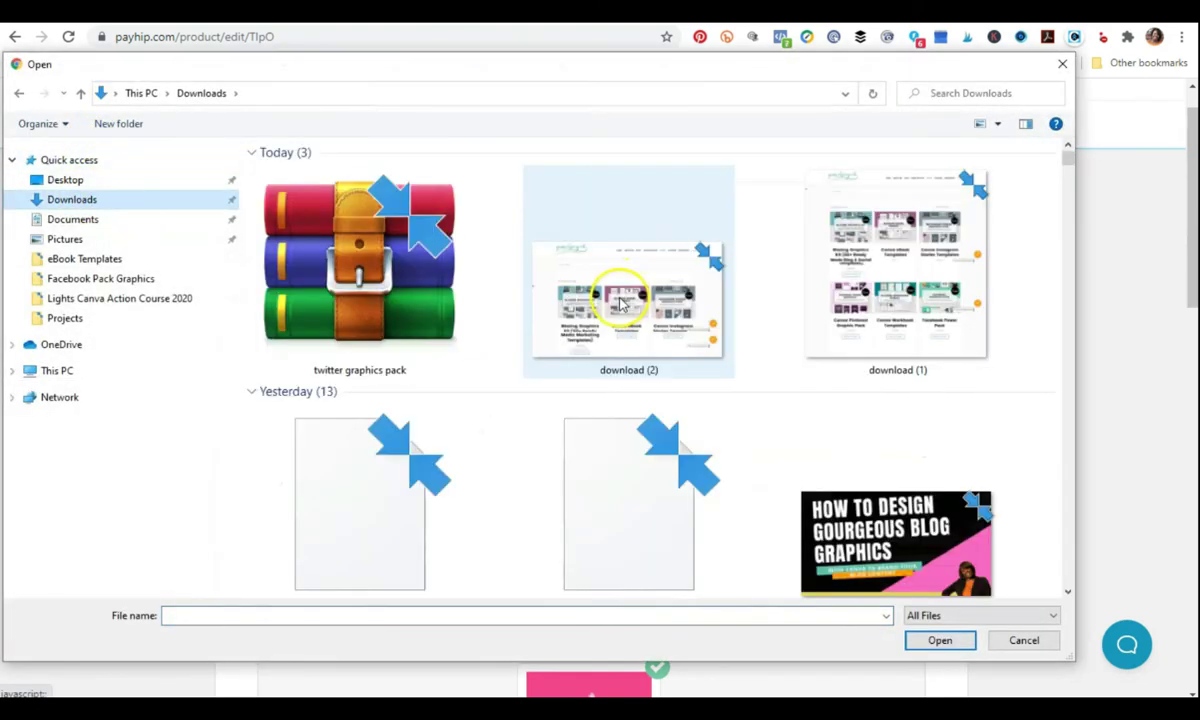
{"action": "scroll", "coordinate": [615, 290], "scroll_direction": "down", "scroll_amount": 8}
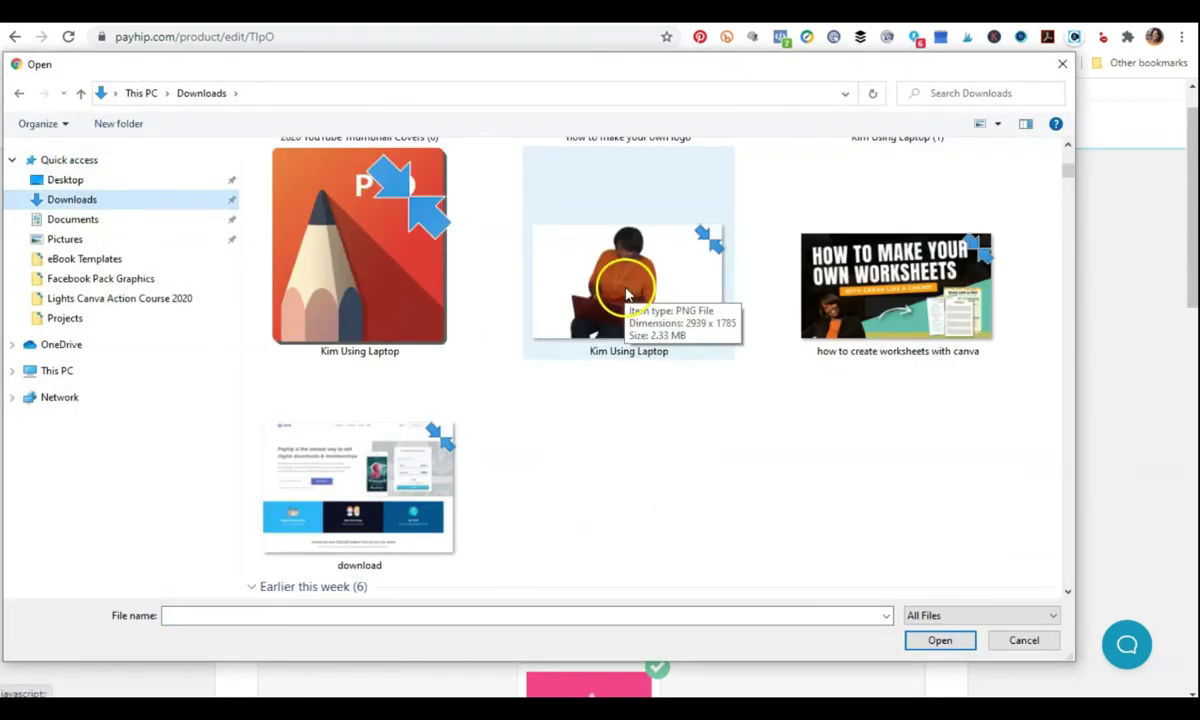
{"action": "scroll", "coordinate": [628, 293], "scroll_direction": "down", "scroll_amount": 6}
{"action": "scroll", "coordinate": [727, 282], "scroll_direction": "down", "scroll_amount": 2}
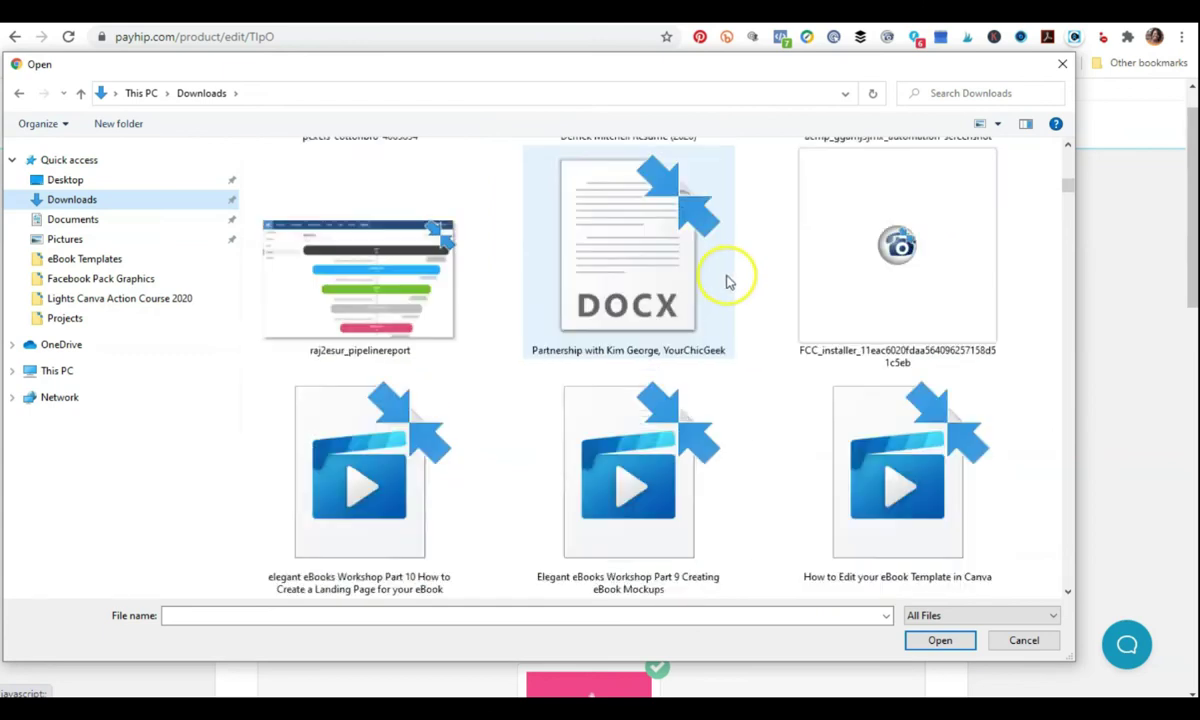
{"action": "left_click", "coordinate": [643, 292]}
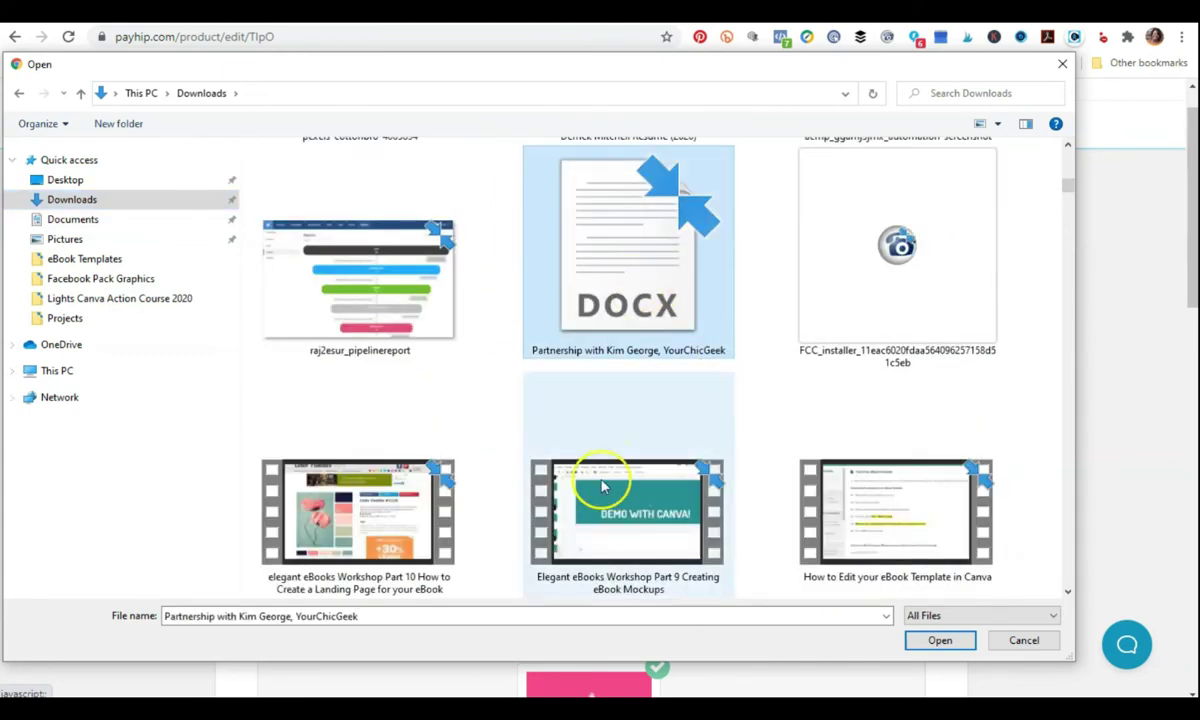
{"action": "scroll", "coordinate": [629, 403], "scroll_direction": "down", "scroll_amount": 4}
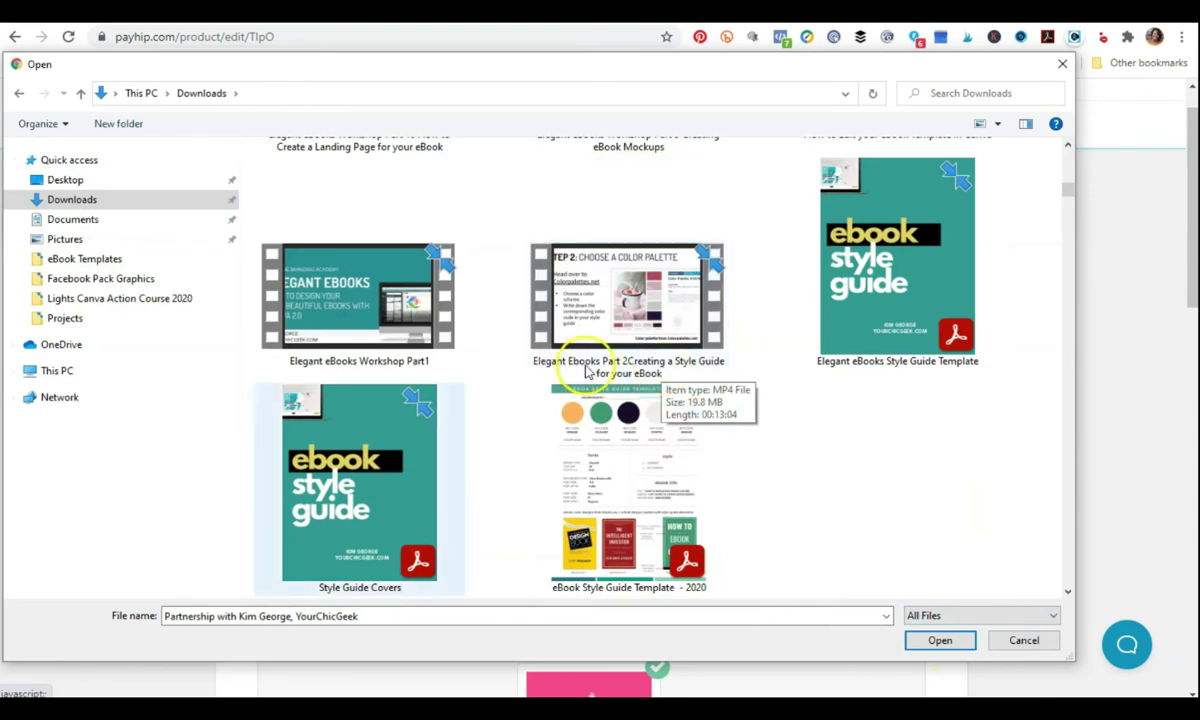
{"action": "left_click", "coordinate": [548, 545]}
{"action": "left_click", "coordinate": [950, 642]}
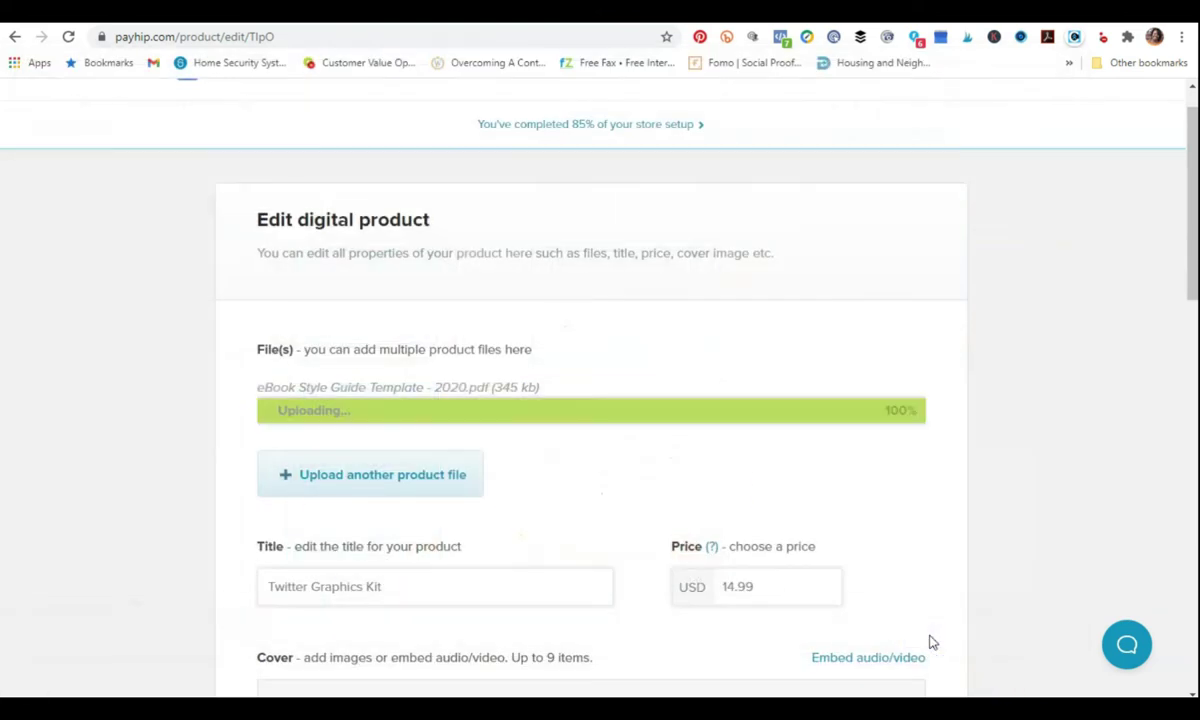
- Save the changes to the Twitter Graphics Kit product
{"action": "scroll", "coordinate": [1059, 489], "scroll_direction": "down", "scroll_amount": 6}
{"action": "scroll", "coordinate": [1062, 485], "scroll_direction": "up", "scroll_amount": 1}
{"action": "scroll", "coordinate": [1066, 488], "scroll_direction": "down", "scroll_amount": 10}
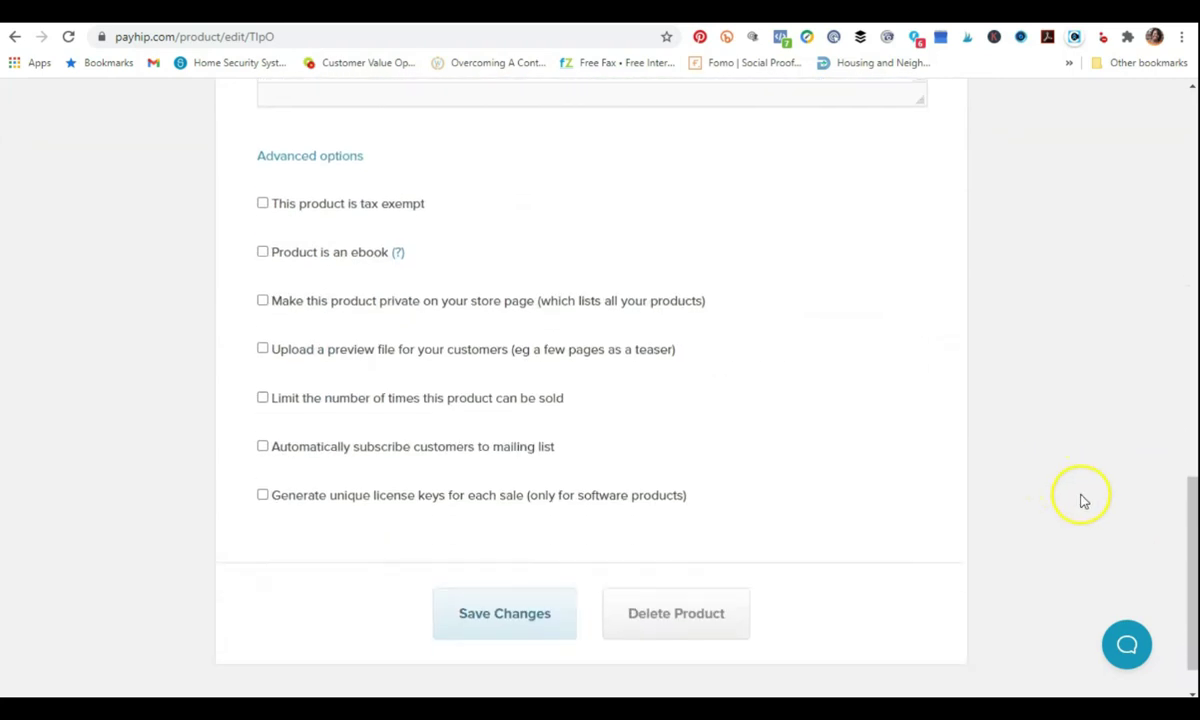
{"action": "left_click", "coordinate": [531, 562]}
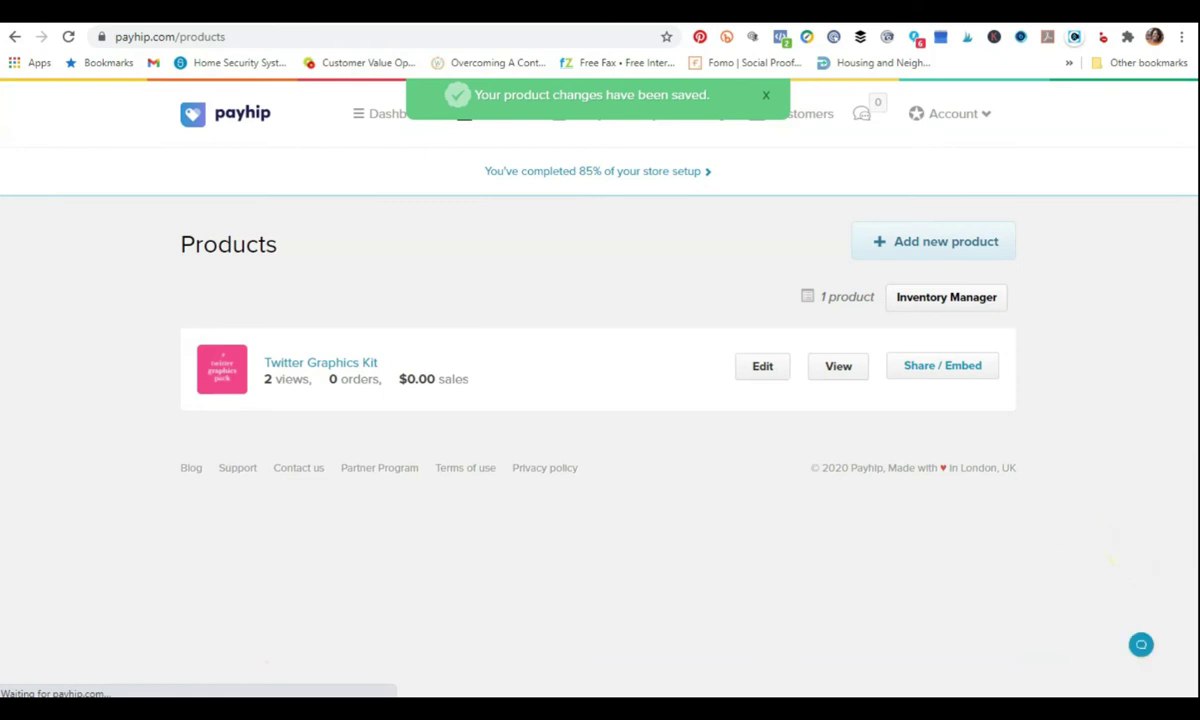
- Start adding a new product of the digital product type
{"action": "left_click", "coordinate": [921, 248]}
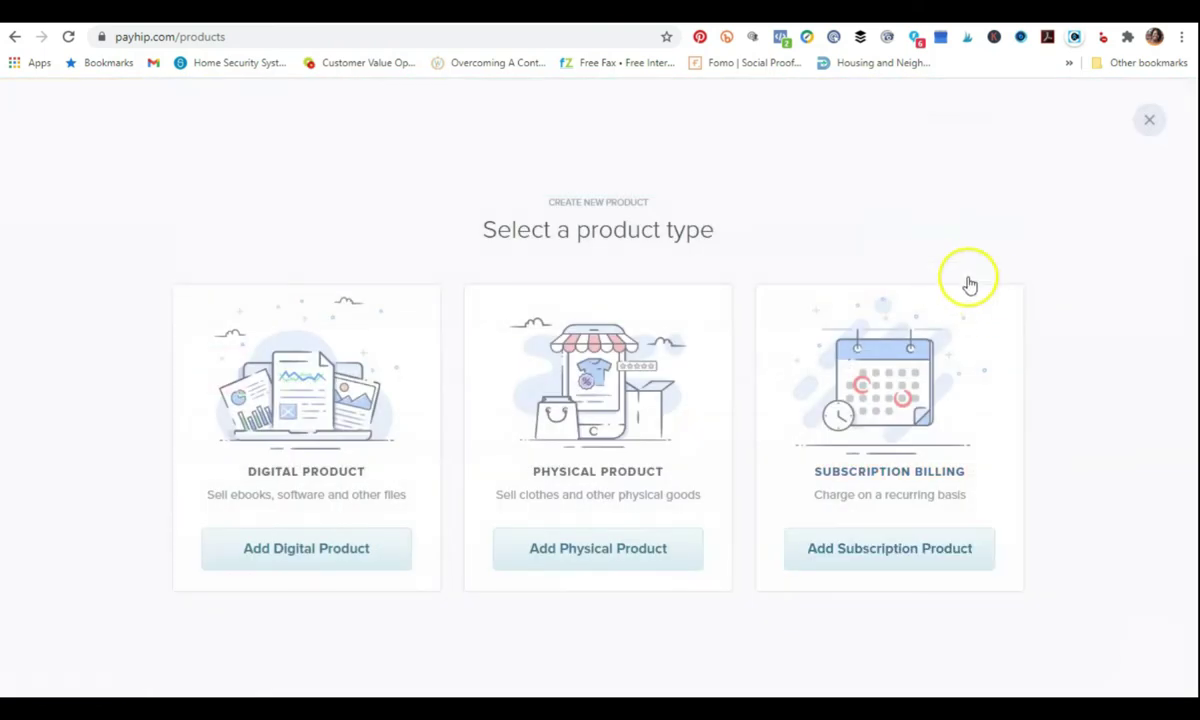
{"action": "left_click", "coordinate": [326, 542]}
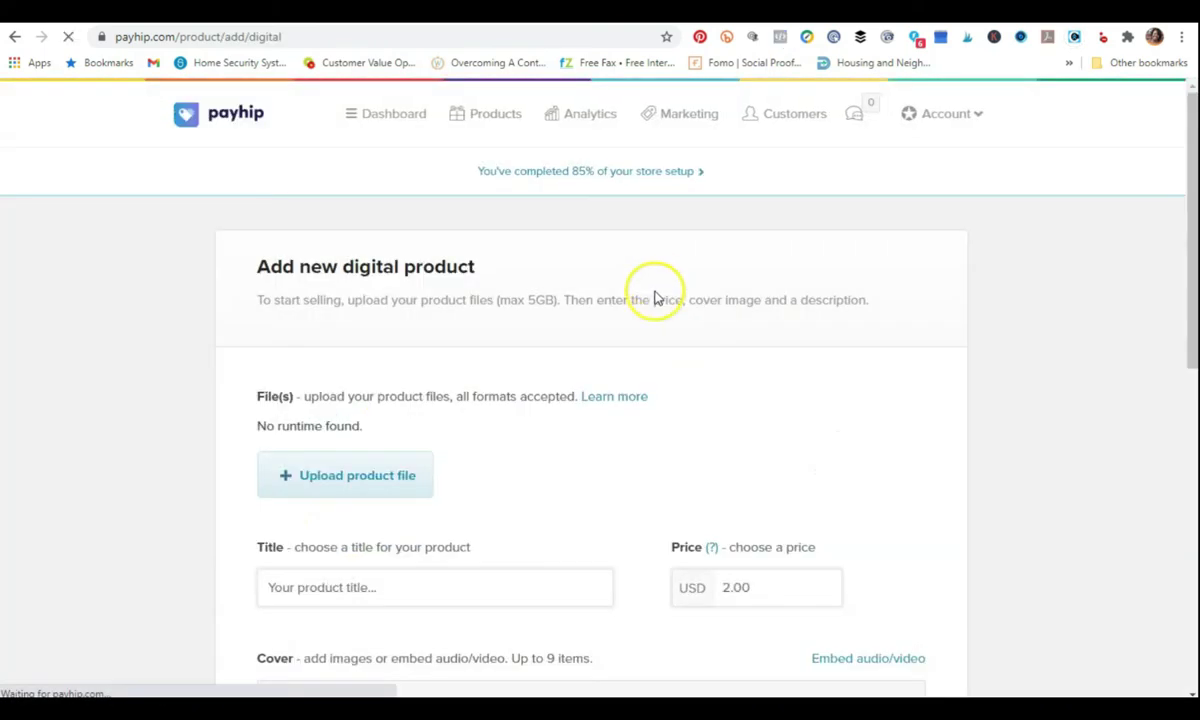
- Upload image 2 from the Desktop folder "Product Covers for Payhip Store" as the new product's file
{"action": "left_click", "coordinate": [355, 478]}
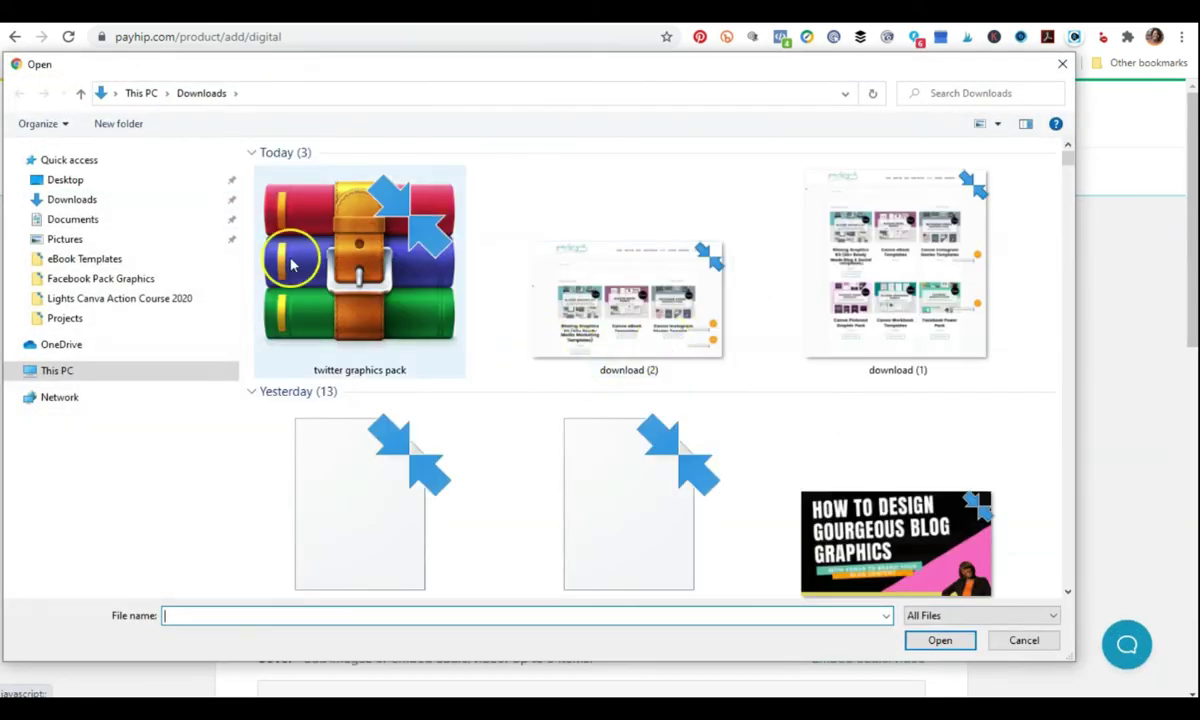
{"action": "left_click", "coordinate": [96, 182]}
{"action": "scroll", "coordinate": [635, 365], "scroll_direction": "down", "scroll_amount": 5}
{"action": "scroll", "coordinate": [635, 370], "scroll_direction": "up", "scroll_amount": 5}
{"action": "left_click", "coordinate": [283, 403]}
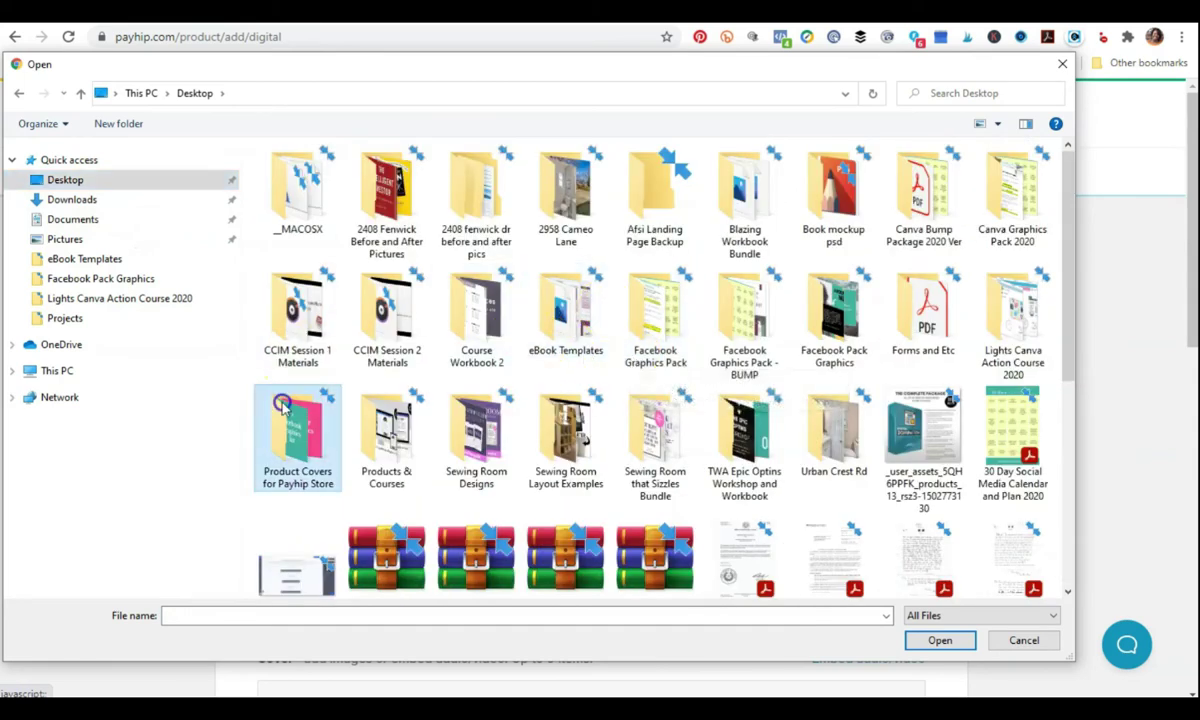
{"action": "double_click", "coordinate": [283, 403]}
{"action": "left_click", "coordinate": [386, 200]}
{"action": "left_click", "coordinate": [937, 640]}
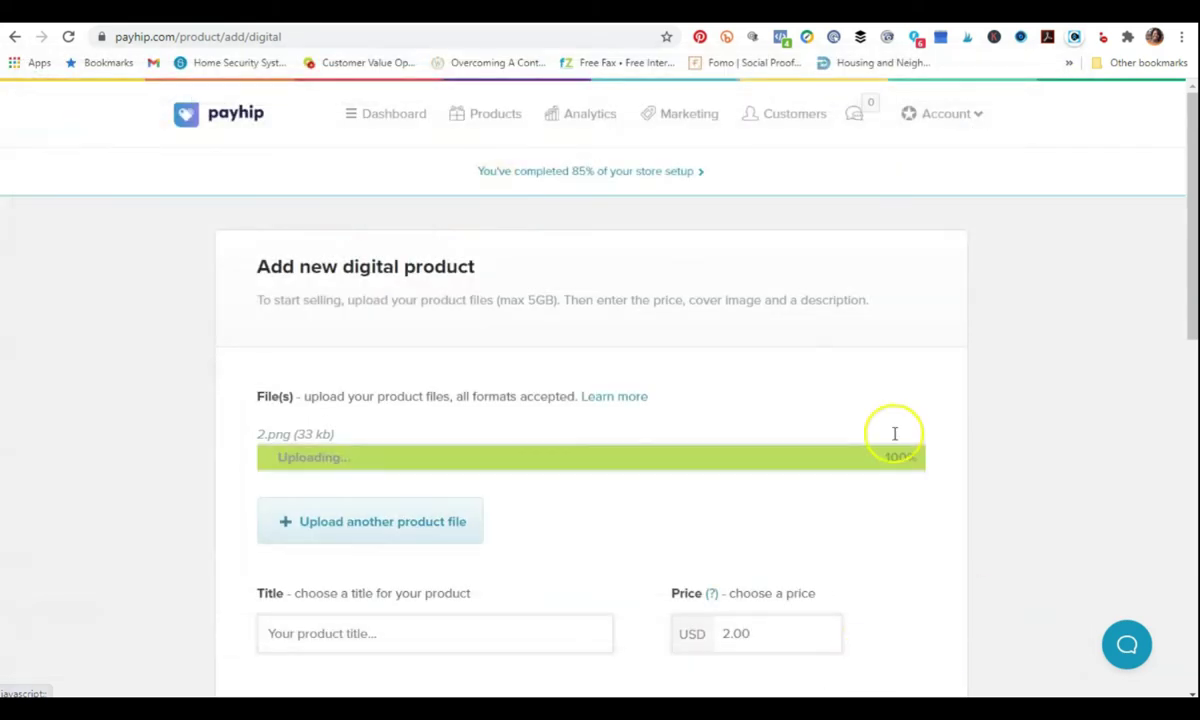
- Title the new product "Facebook Graphics Kit" and set its price to 14.99 USD
{"action": "scroll", "coordinate": [605, 423], "scroll_direction": "down", "scroll_amount": 3}
{"action": "left_click", "coordinate": [466, 308]}
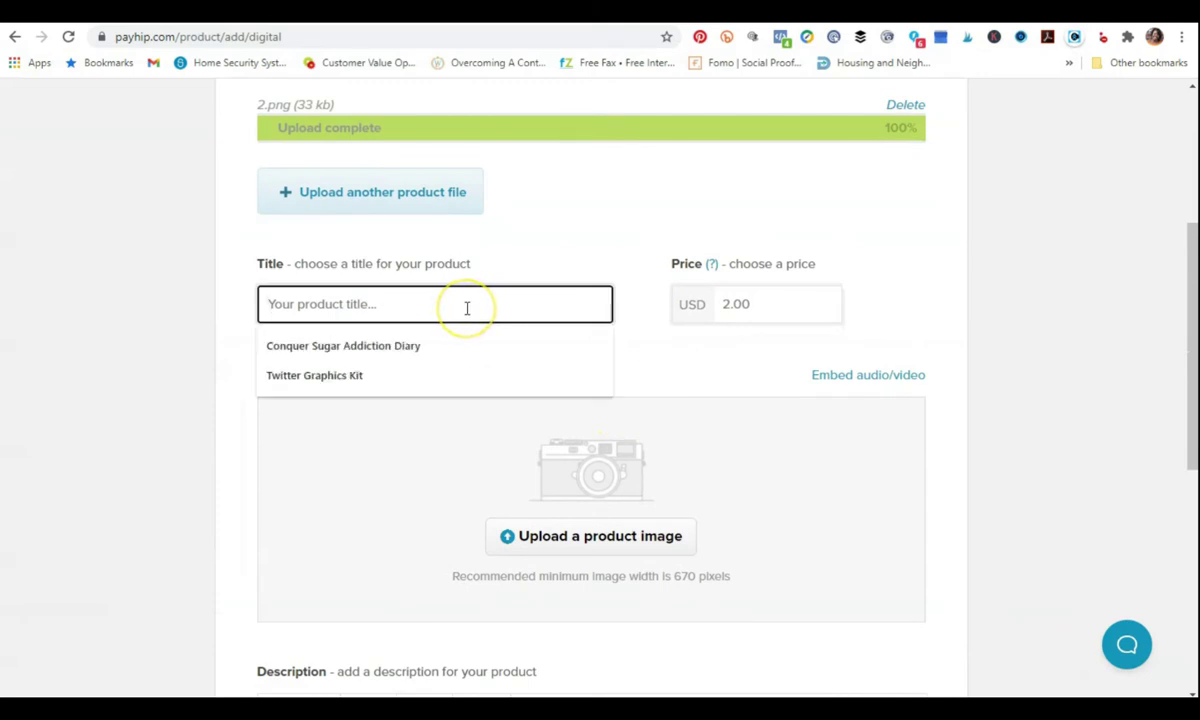
{"action": "type", "text": "Facebook Graphics Kit"}
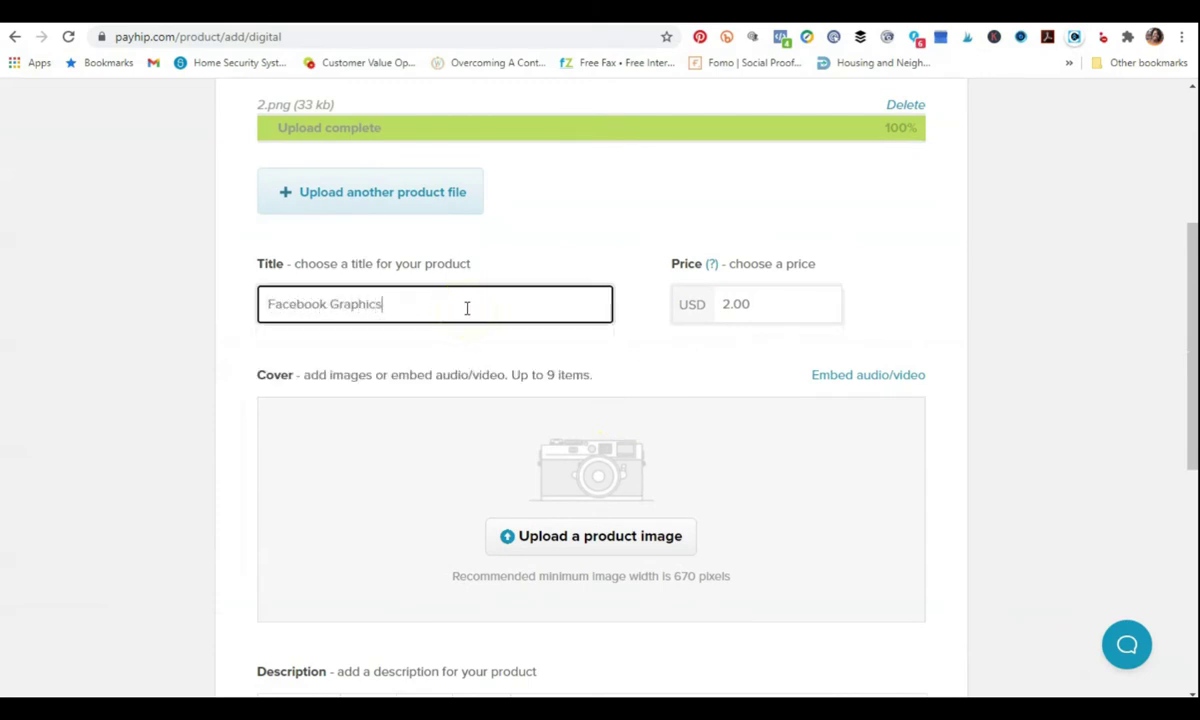
{"action": "left_click", "coordinate": [442, 195]}
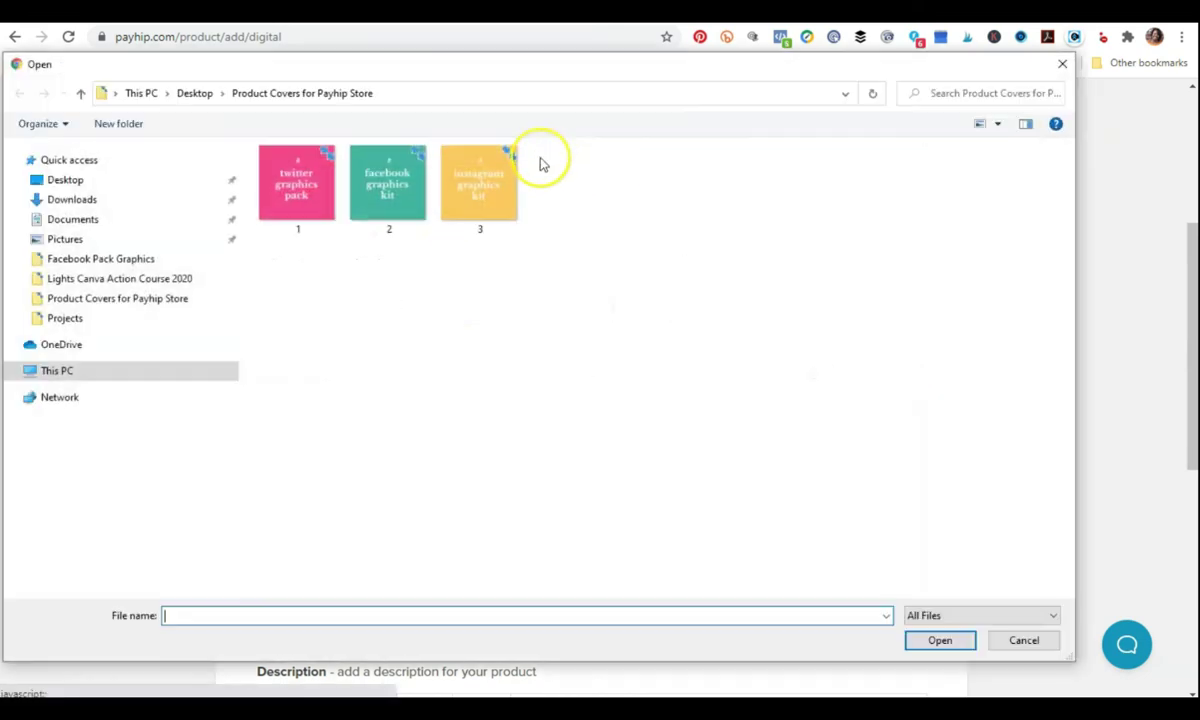
{"action": "left_click", "coordinate": [1062, 63]}
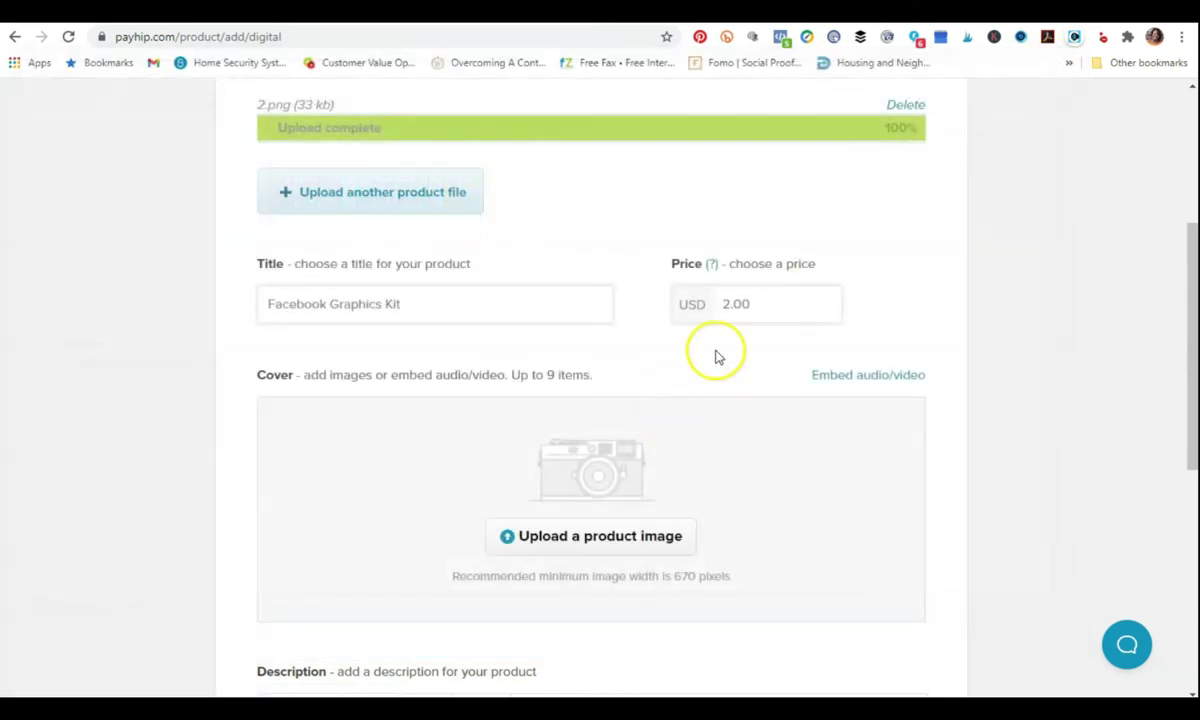
{"action": "left_click_drag", "start_coordinate": [763, 308], "coordinate": [701, 305]}
{"action": "type", "text": "14"}
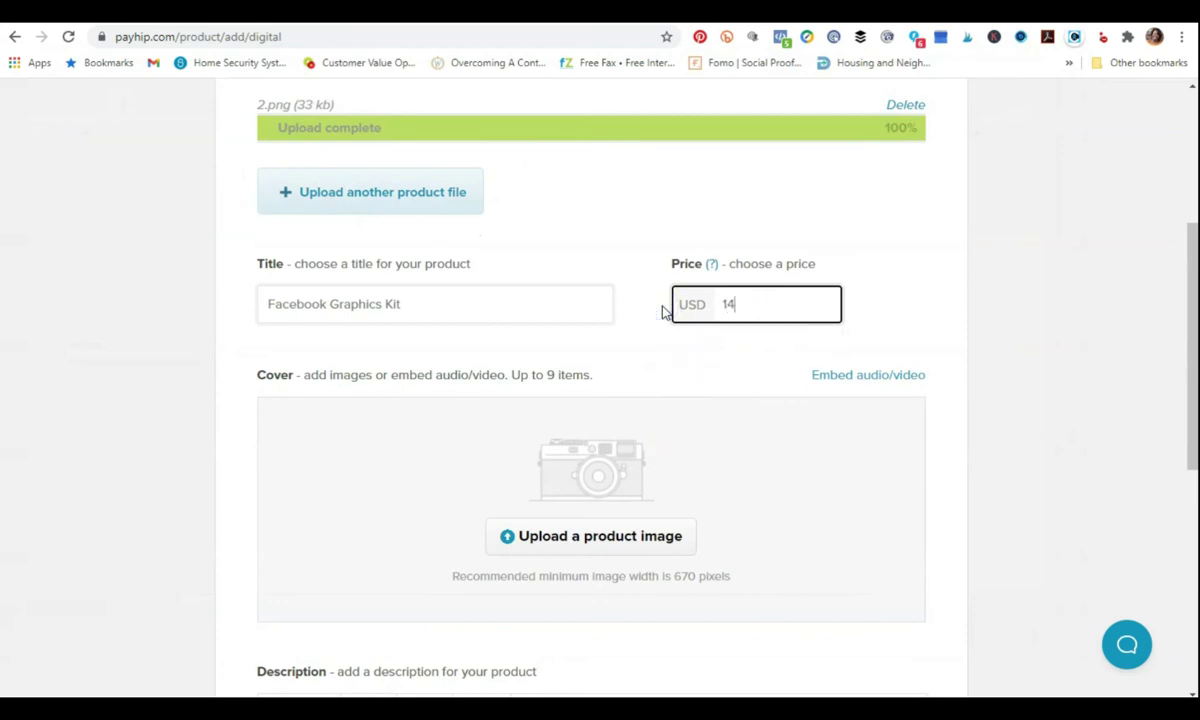
- Upload the green facebook graphics kit image, file 2, as the product's cover
{"action": "scroll", "coordinate": [640, 360], "scroll_direction": "down", "scroll_amount": 2}
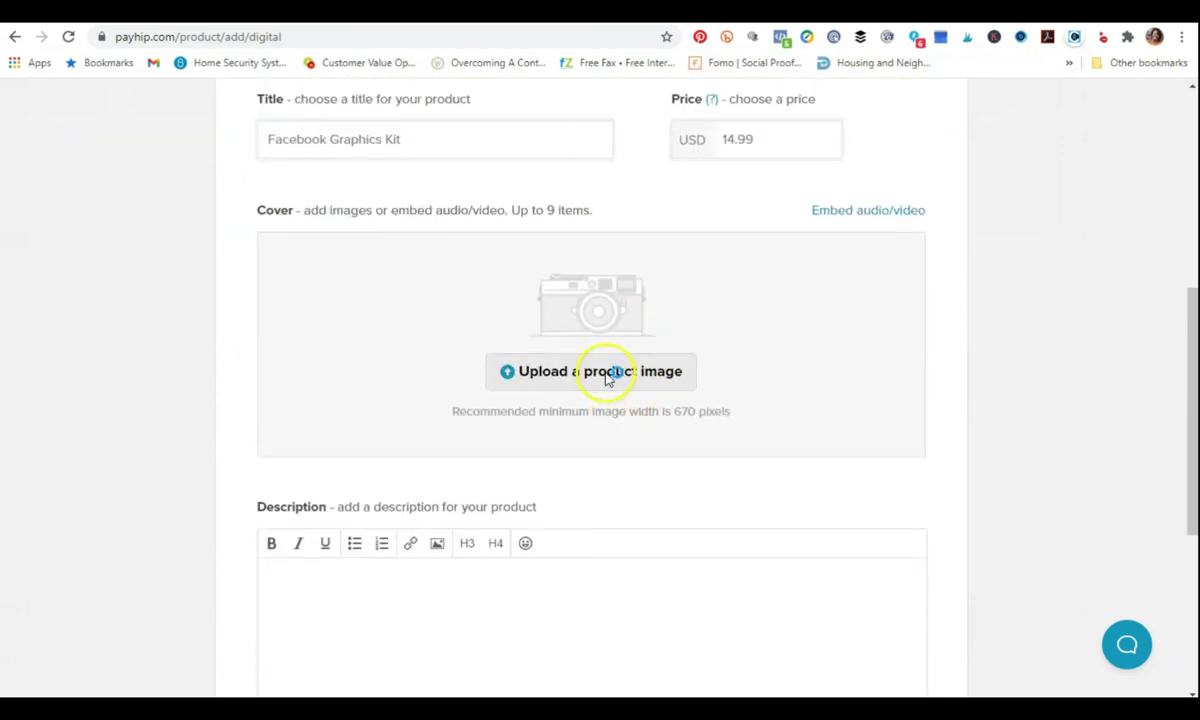
{"action": "left_click", "coordinate": [605, 372]}
{"action": "left_click", "coordinate": [350, 205]}
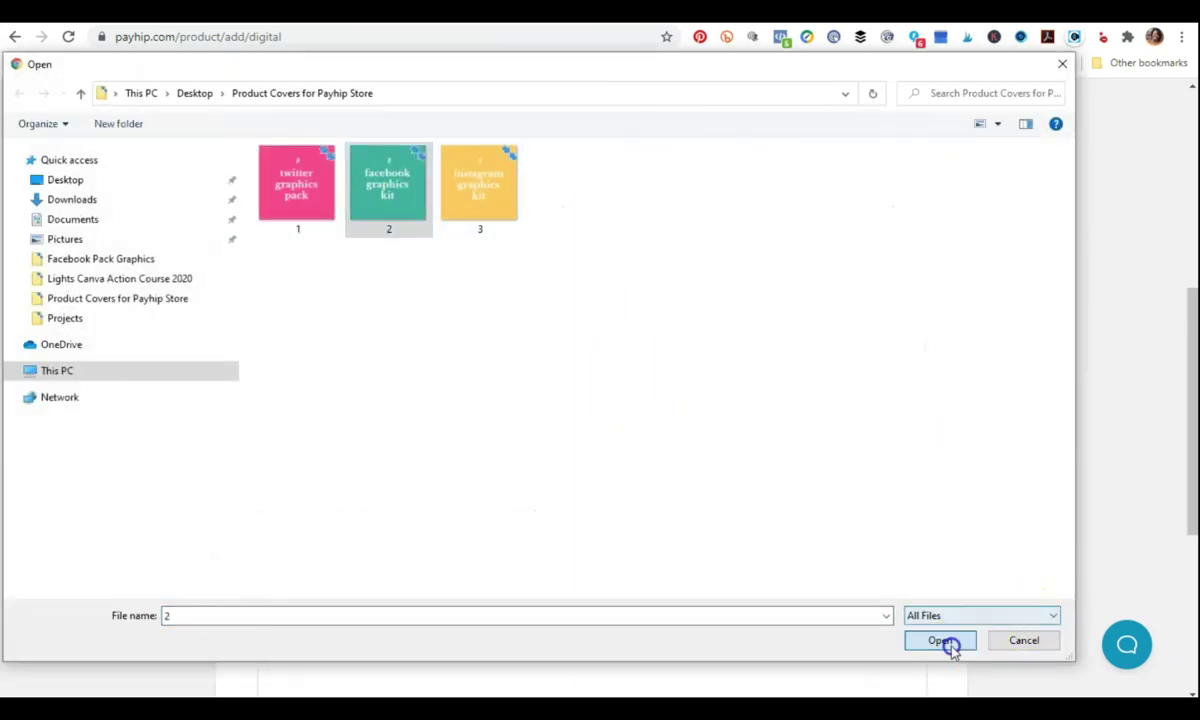
{"action": "left_click", "coordinate": [946, 645]}
- Add the Facebook Graphics Kit product to the store, leaving its description empty
{"action": "scroll", "coordinate": [1118, 484], "scroll_direction": "down", "scroll_amount": 2}
{"action": "scroll", "coordinate": [1118, 484], "scroll_direction": "down", "scroll_amount": 2}
{"action": "left_click", "coordinate": [373, 272]}
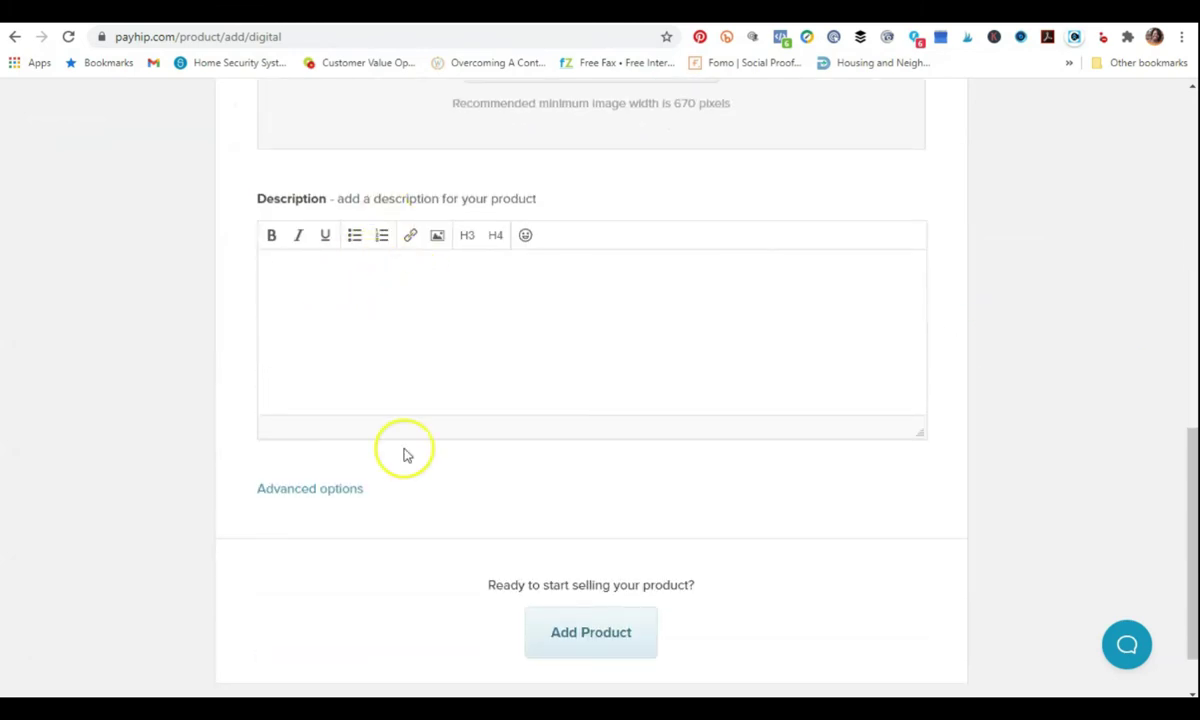
{"action": "scroll", "coordinate": [450, 455], "scroll_direction": "down", "scroll_amount": 1}
{"action": "left_click", "coordinate": [578, 568]}
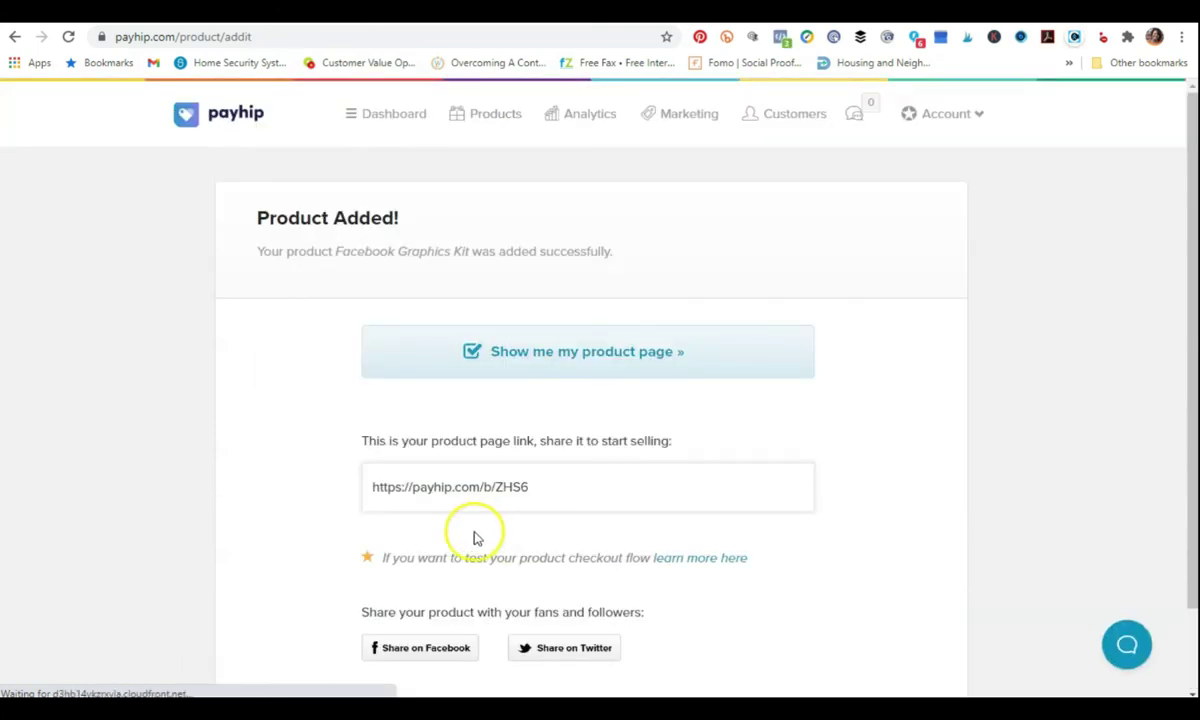
{"action": "scroll", "coordinate": [540, 470], "scroll_direction": "down", "scroll_amount": 1}
{"action": "scroll", "coordinate": [553, 457], "scroll_direction": "up", "scroll_amount": 1}
{"action": "scroll", "coordinate": [553, 457], "scroll_direction": "up", "scroll_amount": 1}
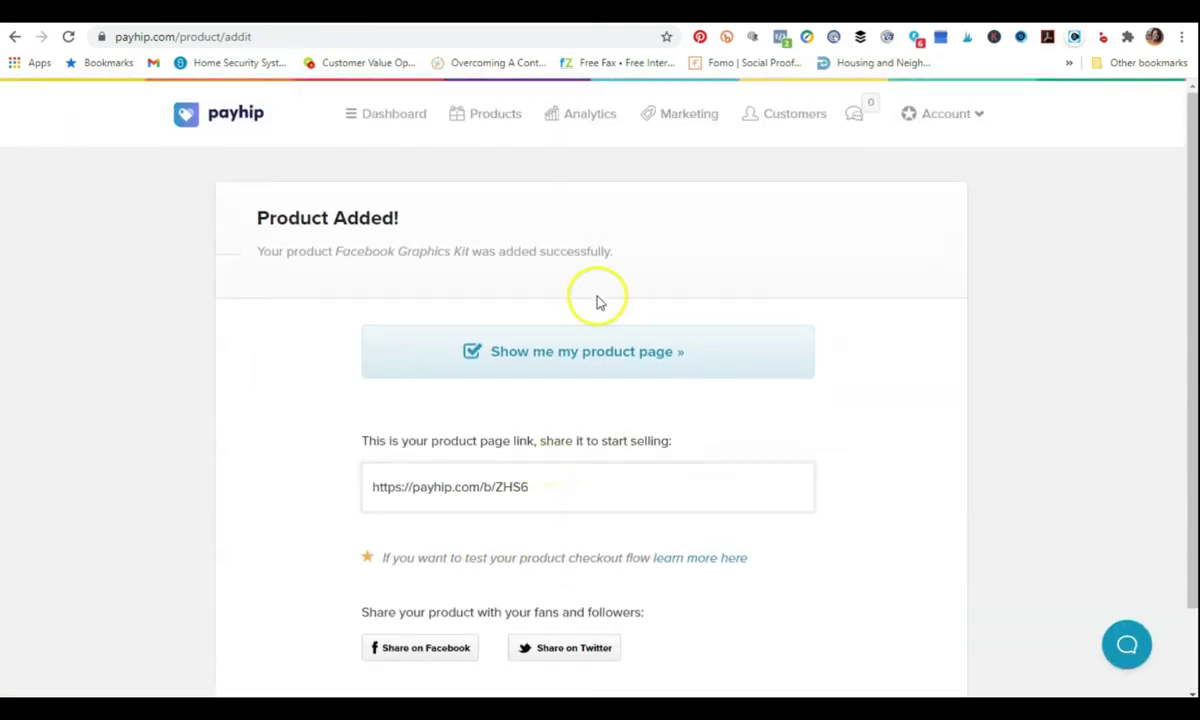
- Start another new digital product and upload image 3 from the product covers folder as its product file
{"action": "left_click", "coordinate": [510, 116]}
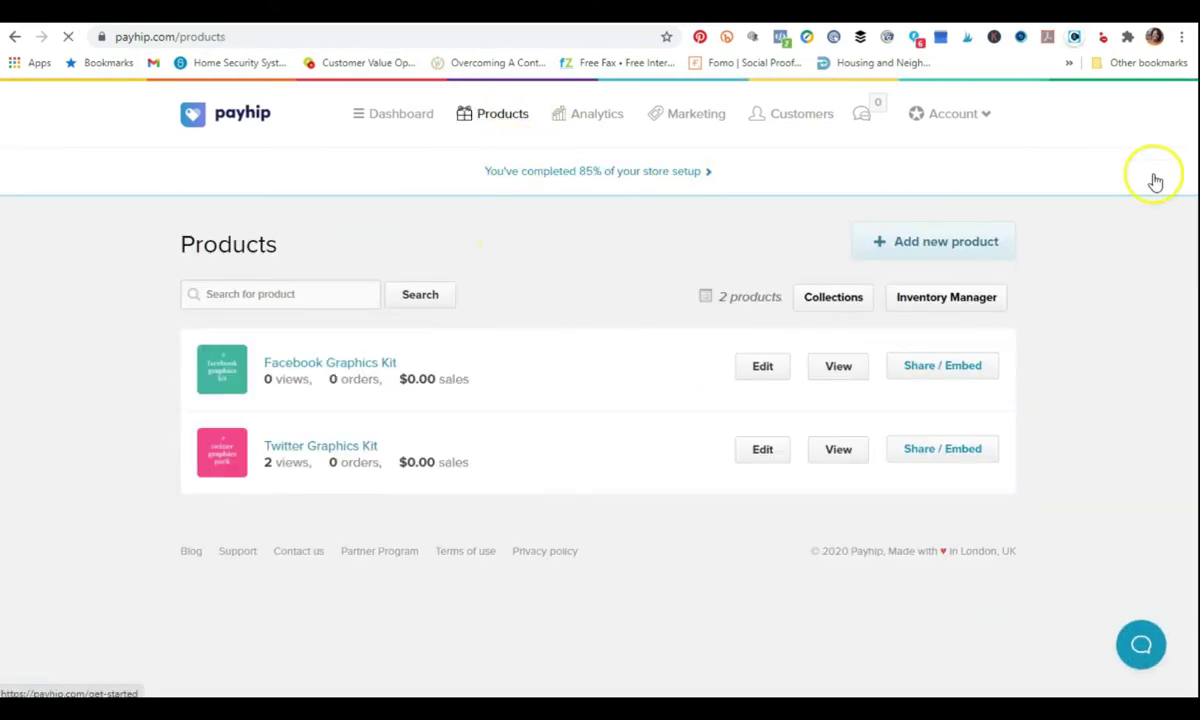
{"action": "left_click", "coordinate": [924, 242]}
{"action": "left_click", "coordinate": [358, 550]}
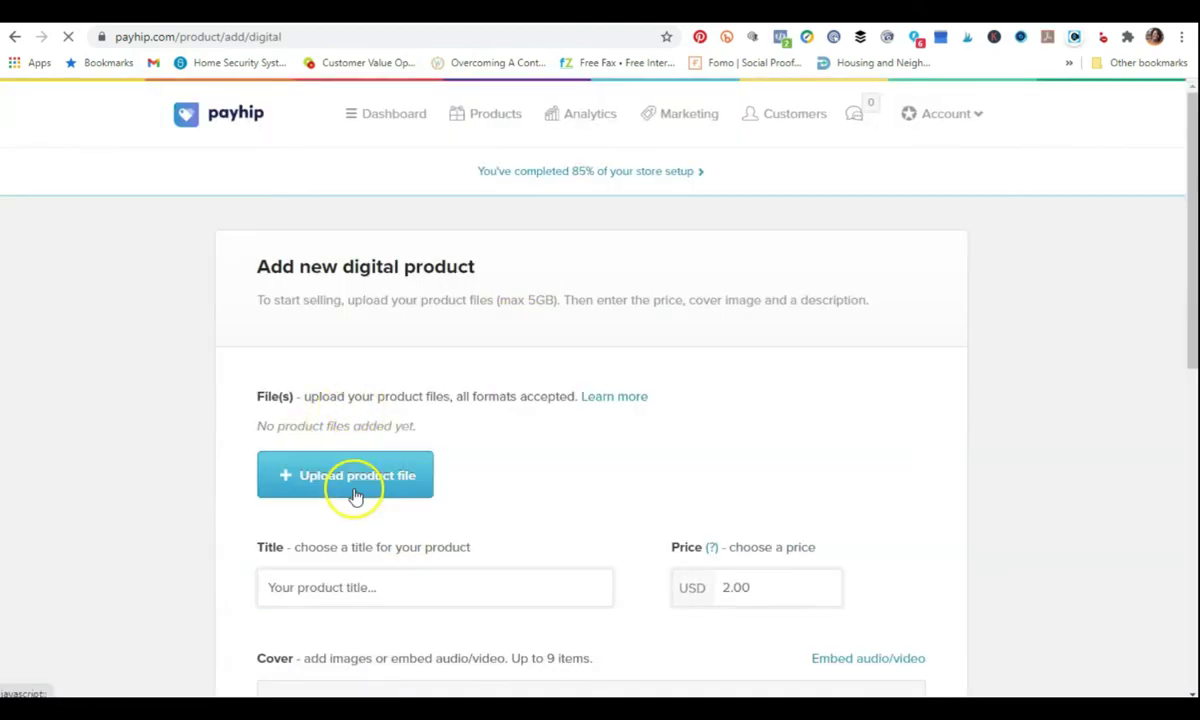
{"action": "left_click", "coordinate": [365, 488]}
{"action": "left_click", "coordinate": [485, 222]}
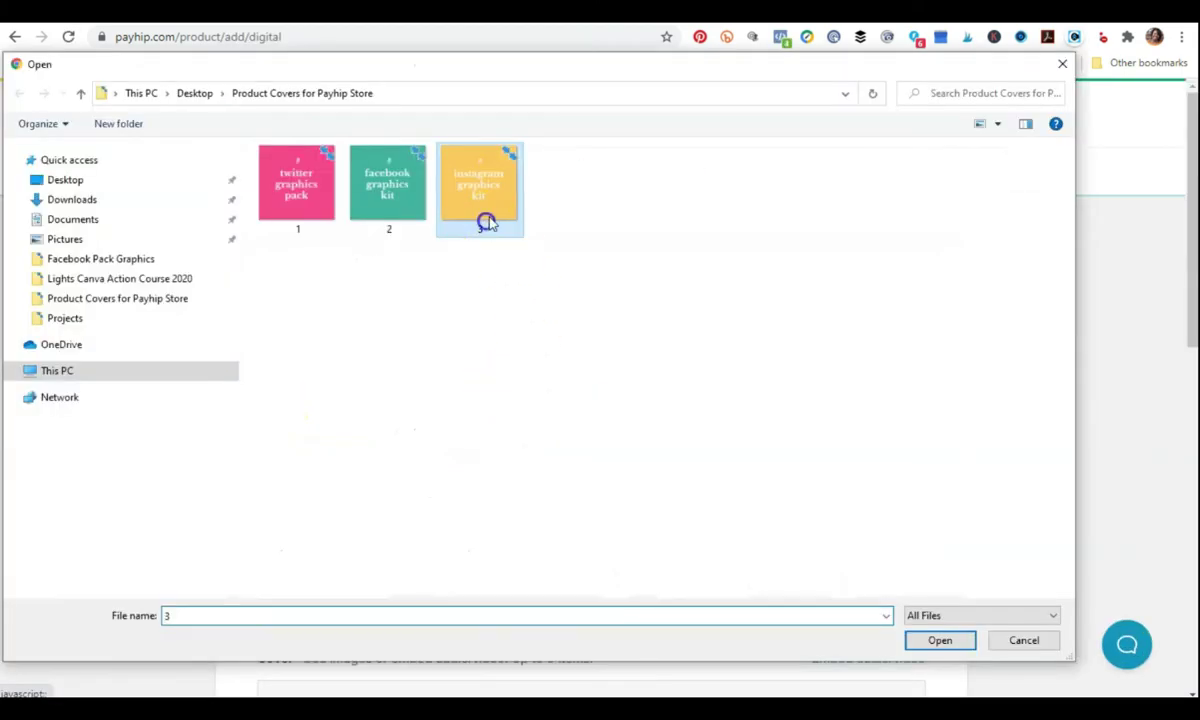
{"action": "left_click", "coordinate": [933, 644]}
- Title the new product "Instagram Graphics Kit" and set its price to 14.99 USD
{"action": "scroll", "coordinate": [697, 442], "scroll_direction": "down", "scroll_amount": 3}
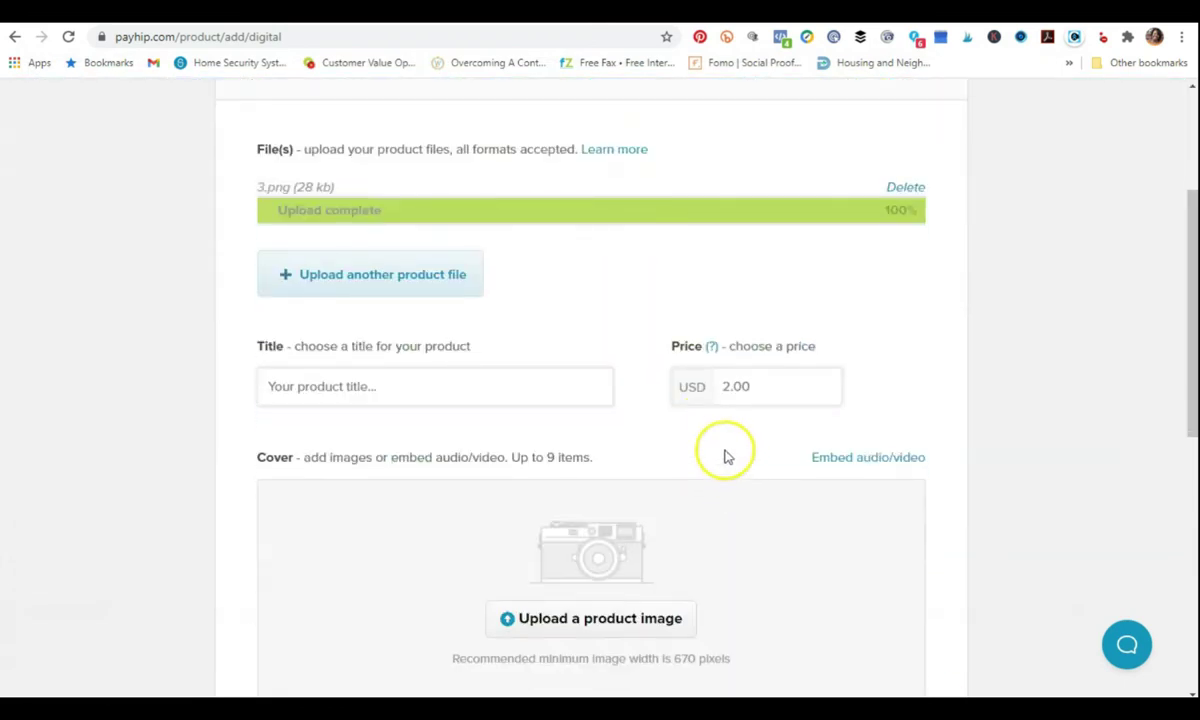
{"action": "left_click", "coordinate": [420, 384]}
{"action": "type", "text": "Instagram Graphics Kit"}
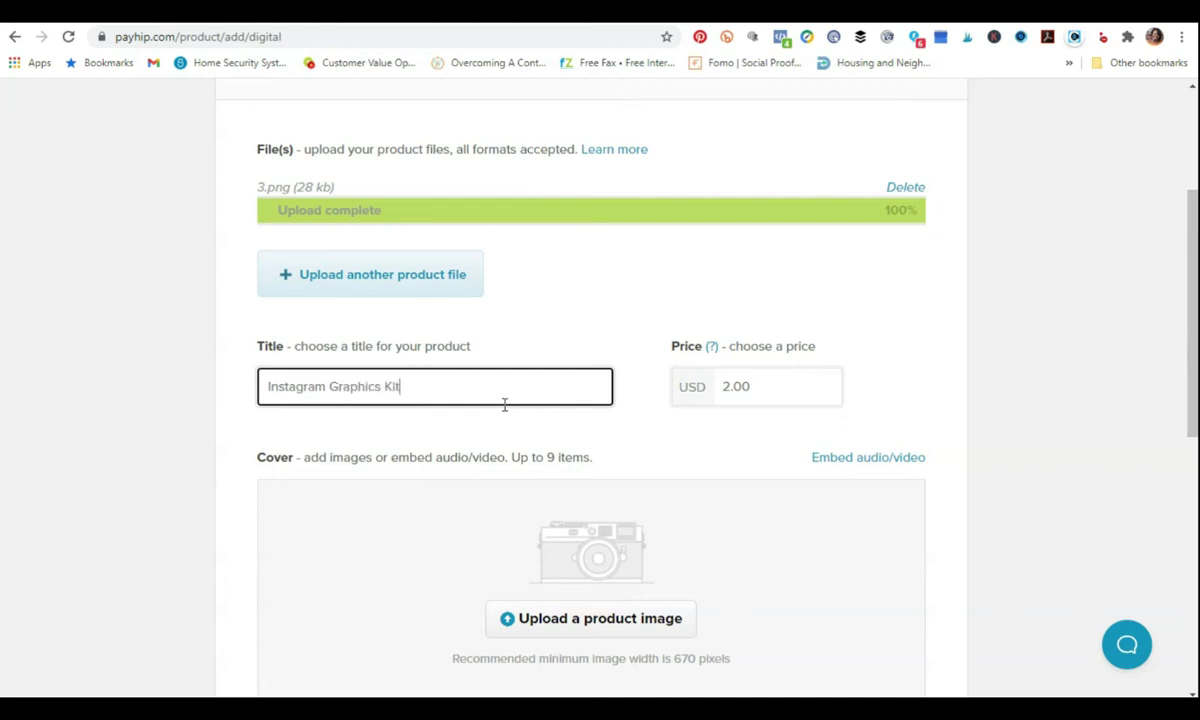
{"action": "left_click", "coordinate": [806, 390]}
{"action": "type", "text": "14."}
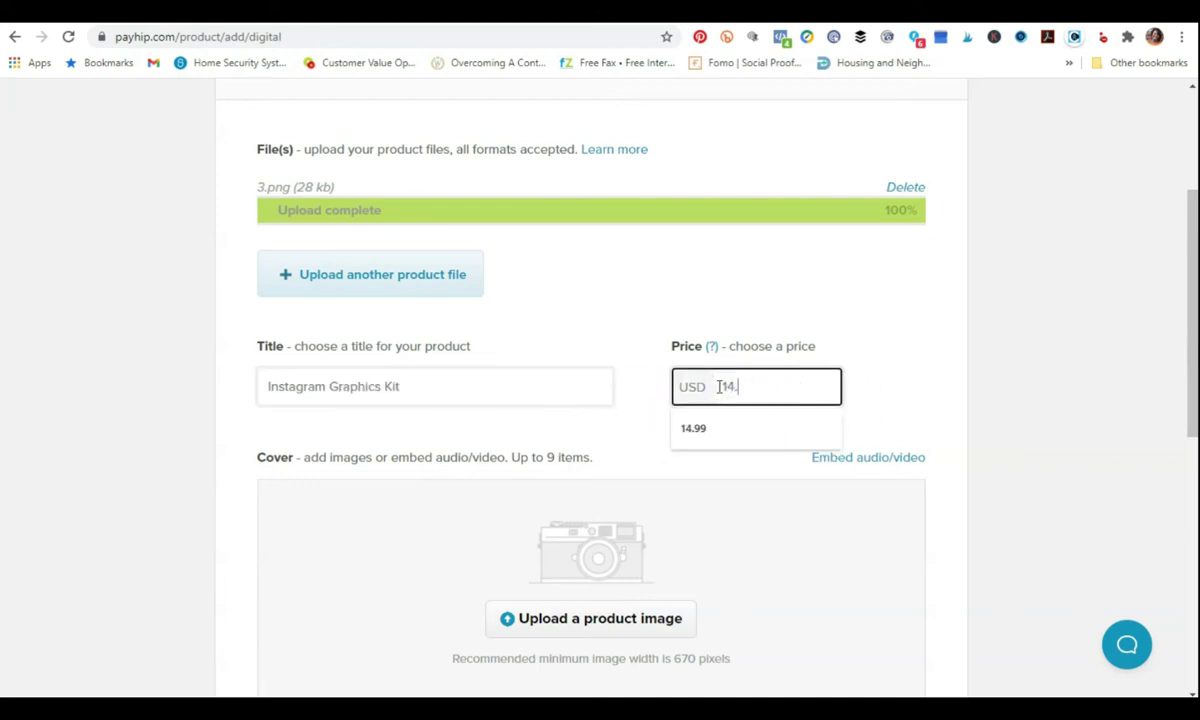
{"action": "type", "text": "99"}
- Upload the yellow instagram graphics kit image, file 3, as the product's cover
{"action": "scroll", "coordinate": [632, 455], "scroll_direction": "down", "scroll_amount": 1}
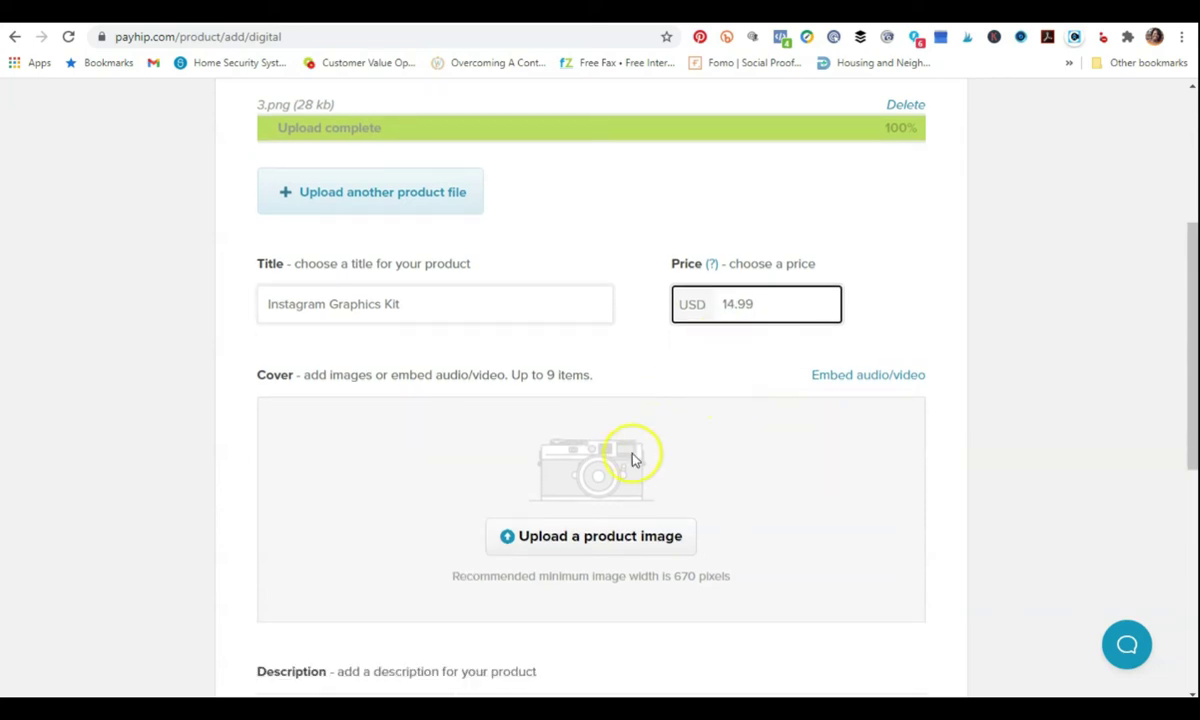
{"action": "left_click", "coordinate": [620, 538]}
{"action": "left_click", "coordinate": [505, 208]}
{"action": "left_click", "coordinate": [940, 641]}
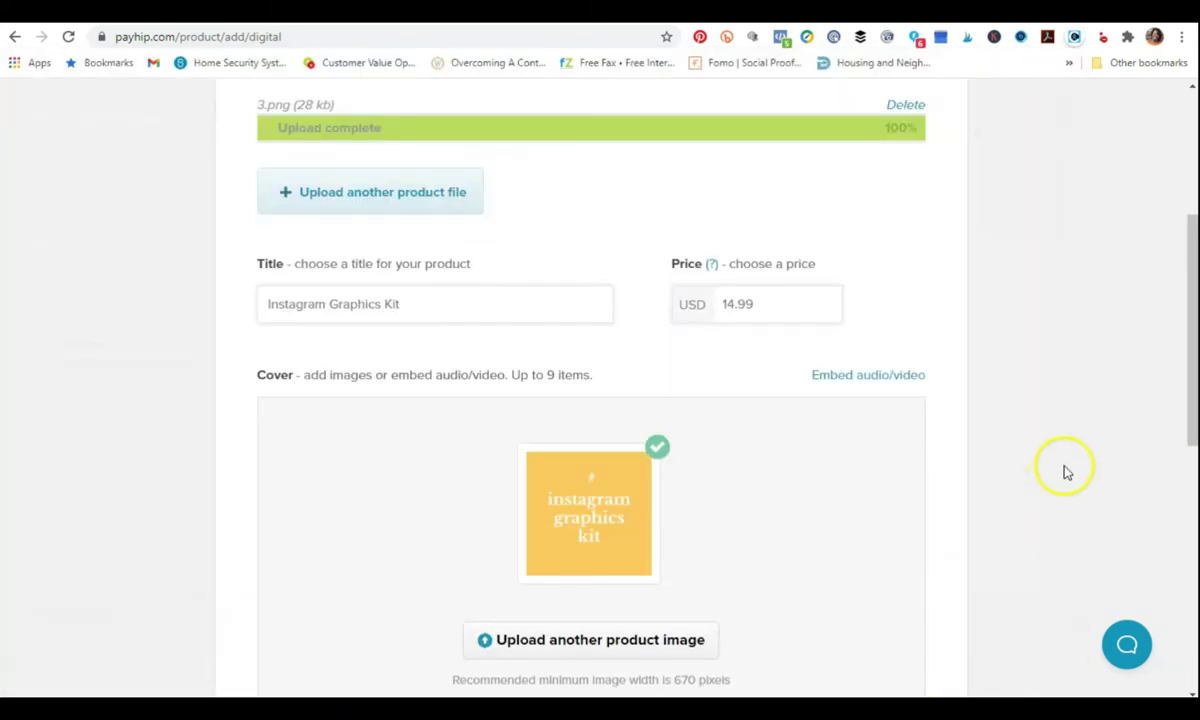
- Add the Instagram Graphics Kit product to the store without a description
{"action": "scroll", "coordinate": [1070, 469], "scroll_direction": "down", "scroll_amount": 5}
{"action": "left_click", "coordinate": [575, 370]}
{"action": "scroll", "coordinate": [573, 400], "scroll_direction": "down", "scroll_amount": 2}
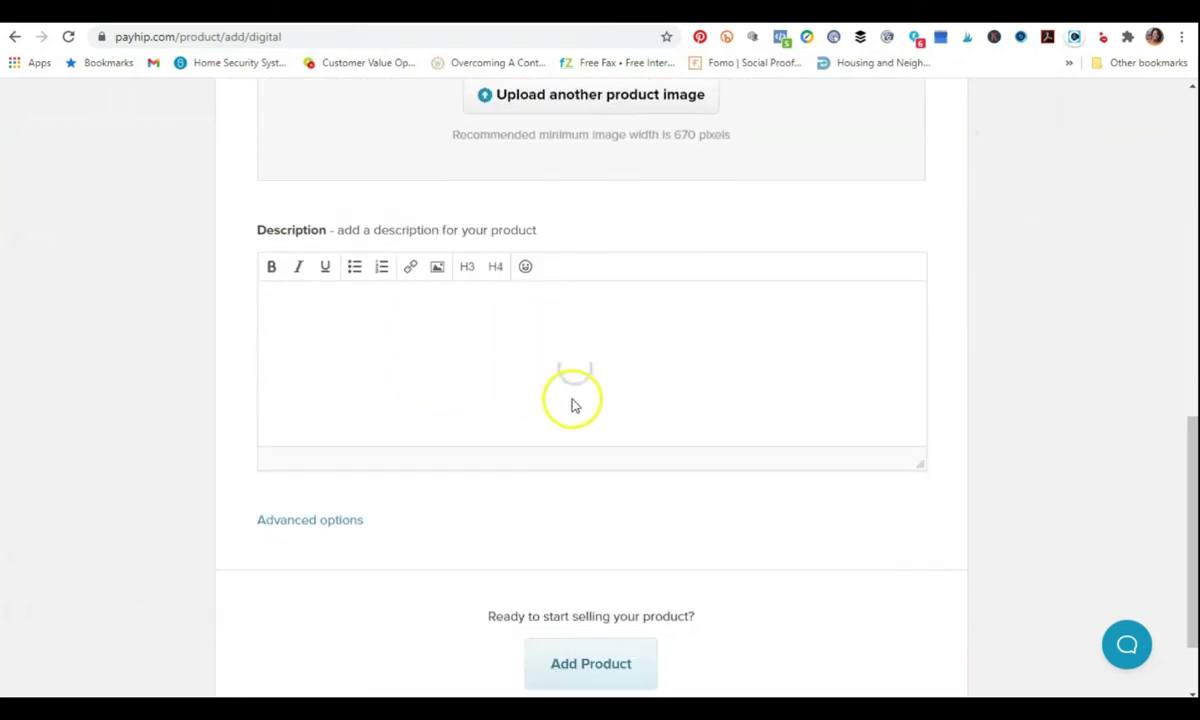
{"action": "left_click", "coordinate": [580, 553]}
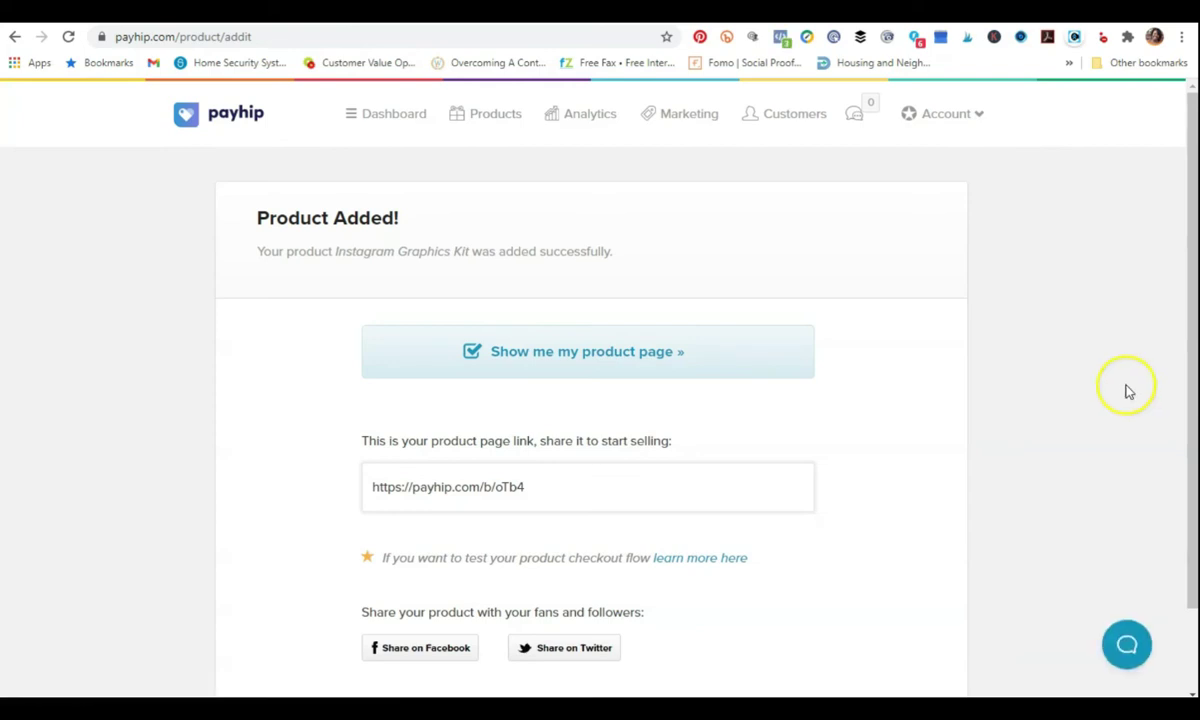
- View the public storefront through the store link on the dashboard, and close it again
{"action": "left_click", "coordinate": [391, 124]}
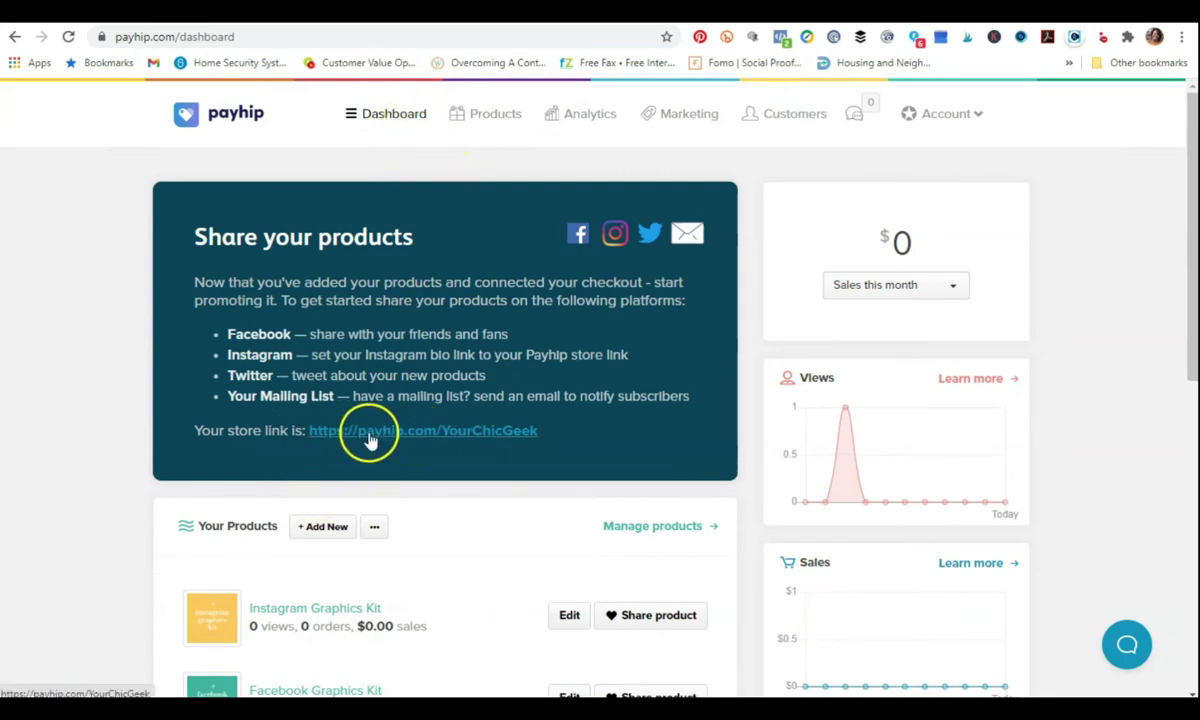
{"action": "left_click", "coordinate": [443, 432]}
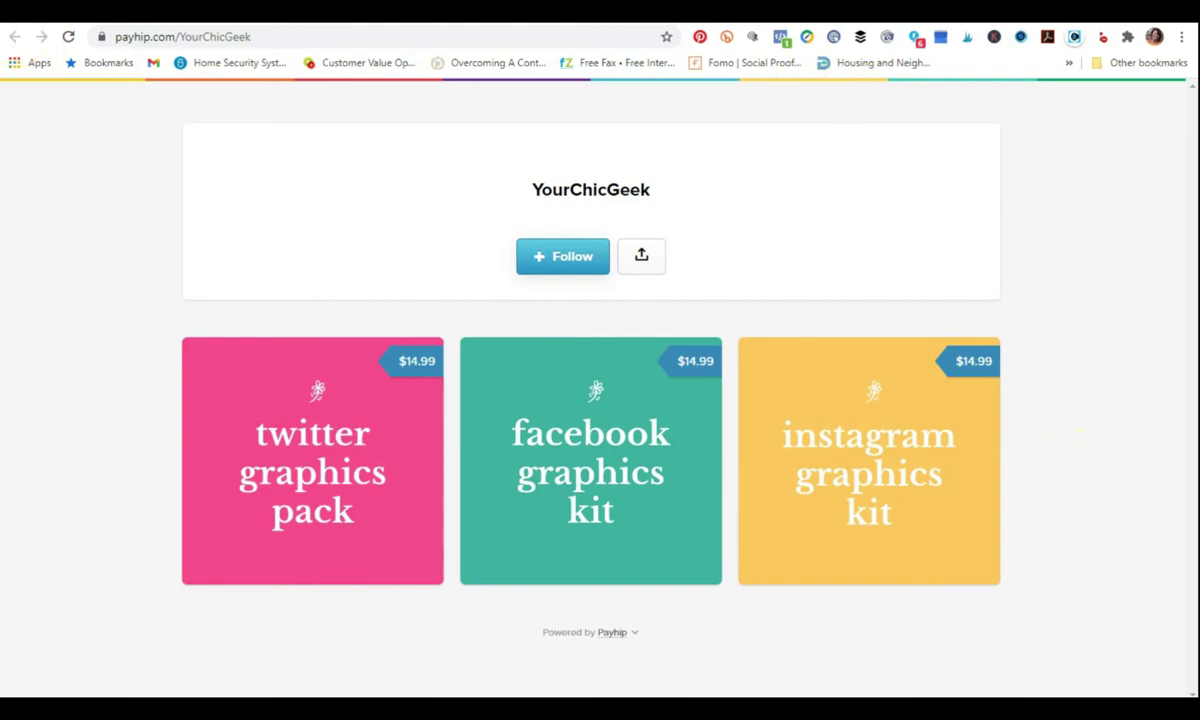
{"action": "key", "text": "ctrl+w"}
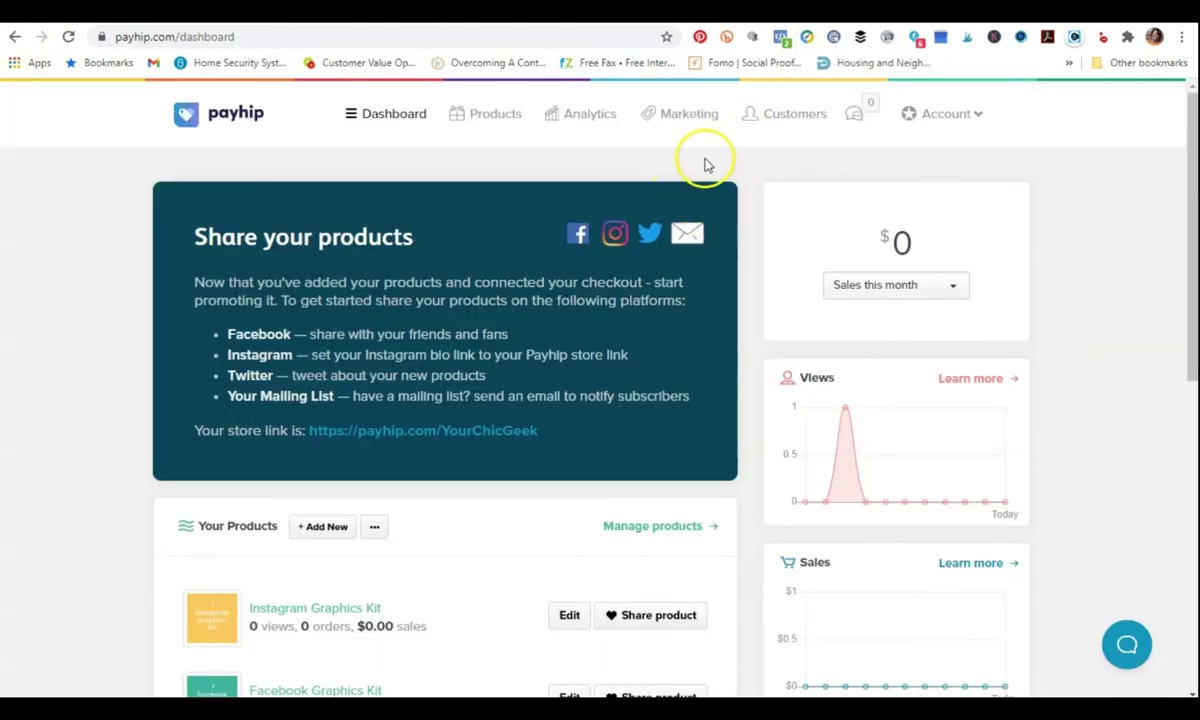
- Open the account settings and look through the Desktop folder for a store profile image to upload
{"action": "left_click", "coordinate": [935, 117]}
{"action": "left_click", "coordinate": [921, 164]}
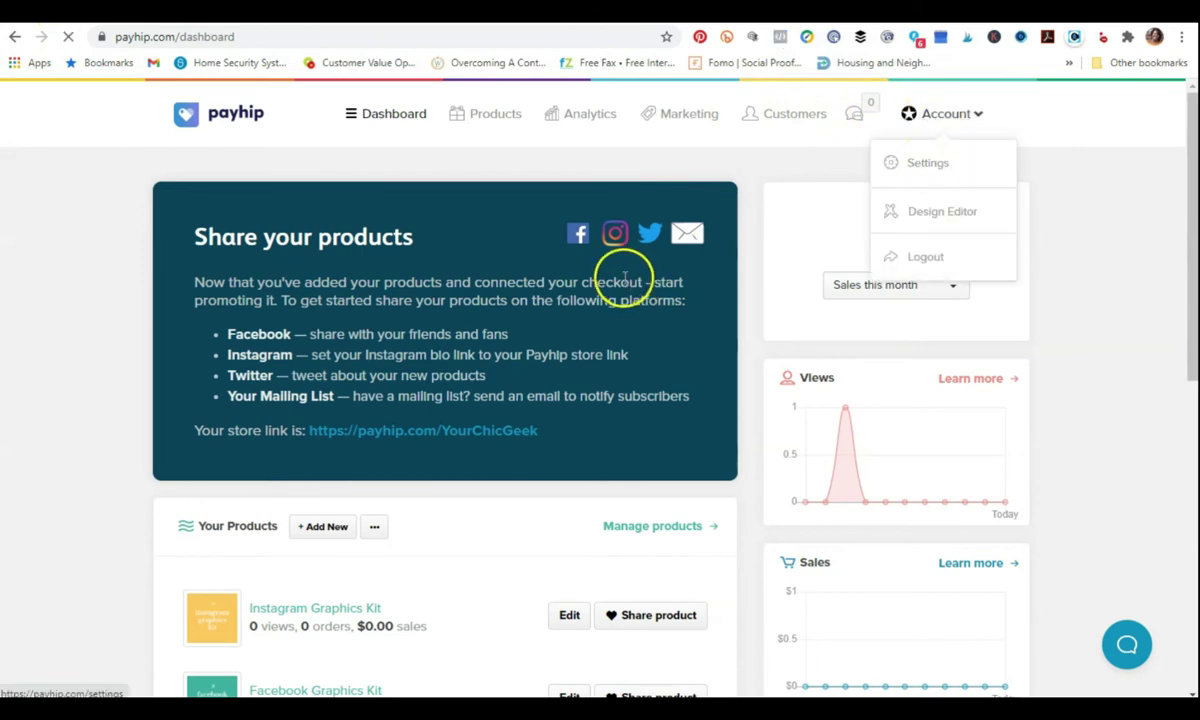
{"action": "scroll", "coordinate": [580, 245], "scroll_direction": "down", "scroll_amount": 2}
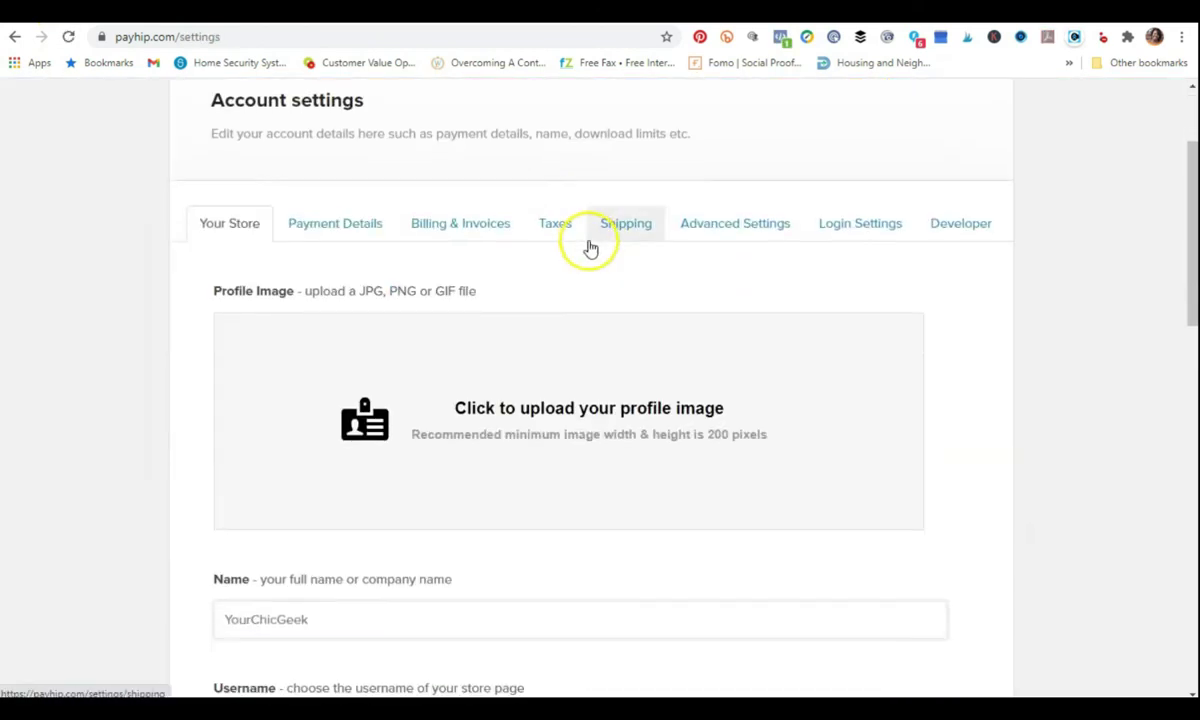
{"action": "scroll", "coordinate": [600, 300], "scroll_direction": "up", "scroll_amount": 1}
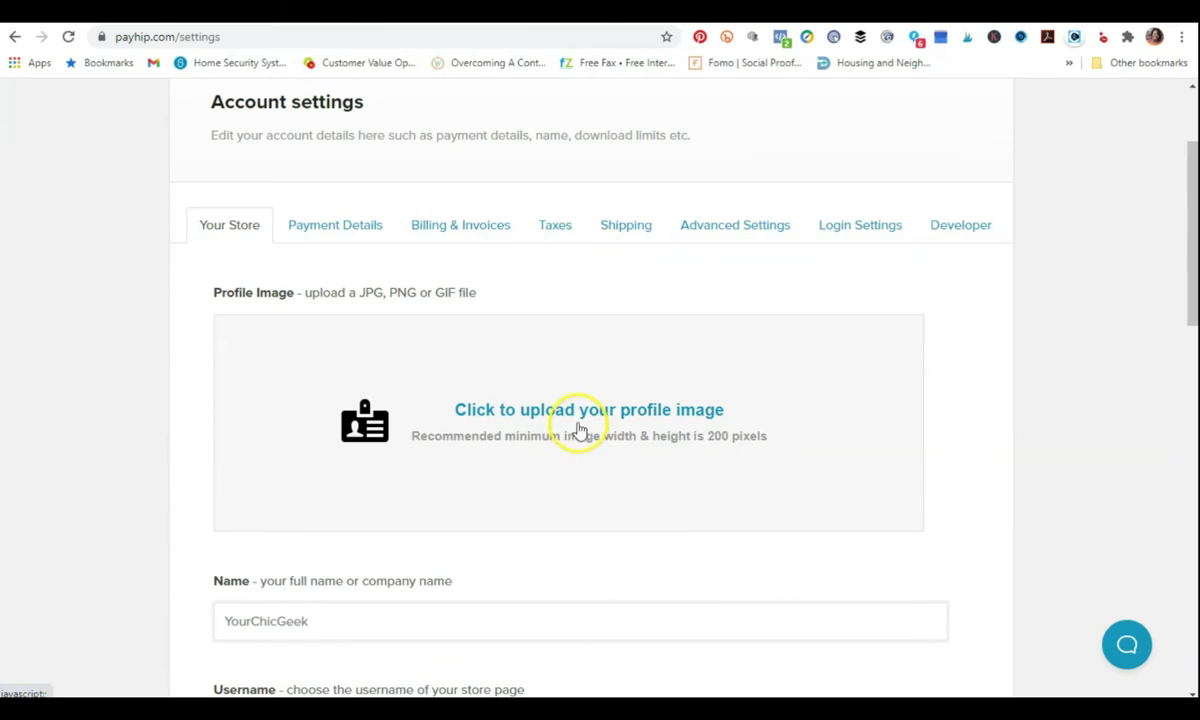
{"action": "left_click", "coordinate": [575, 420]}
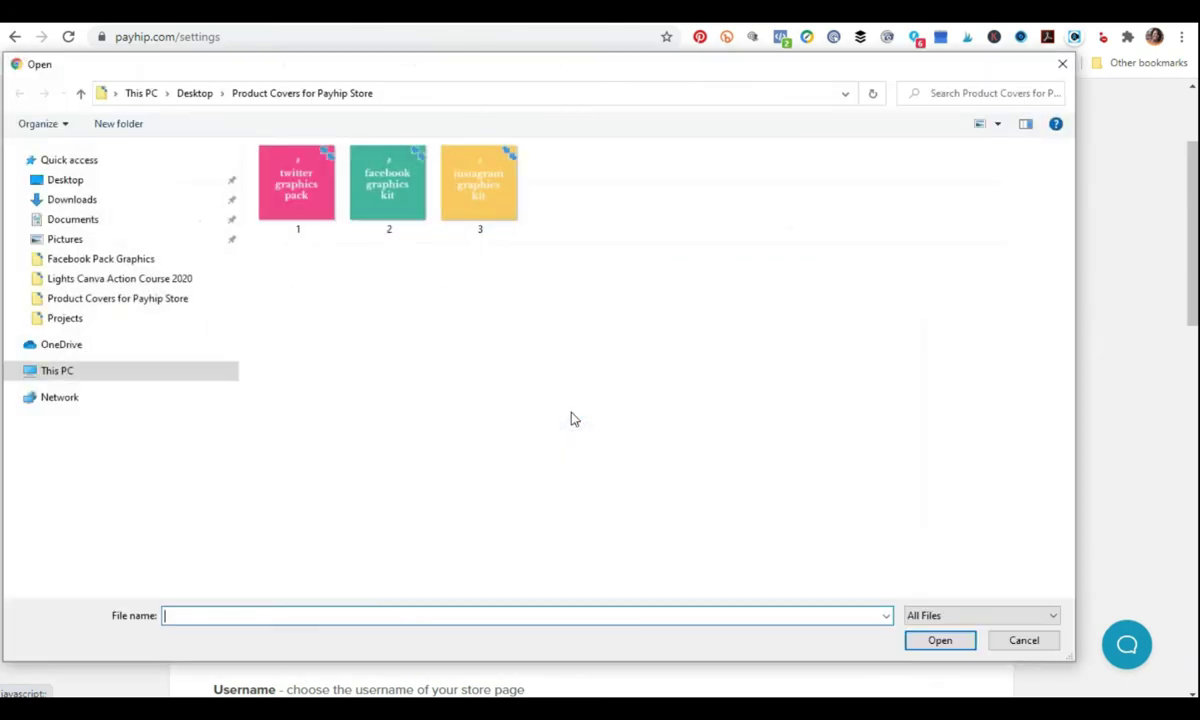
{"action": "left_click", "coordinate": [66, 180]}
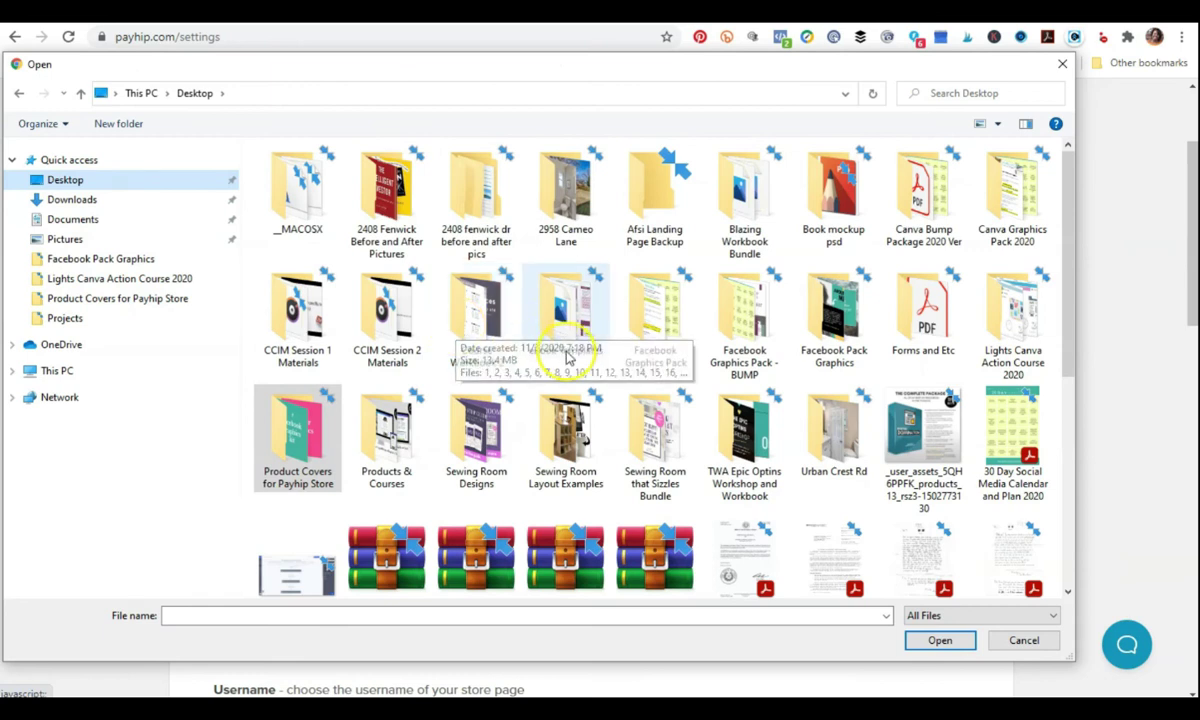
{"action": "scroll", "coordinate": [555, 348], "scroll_direction": "down", "scroll_amount": 3}
{"action": "scroll", "coordinate": [550, 349], "scroll_direction": "up", "scroll_amount": 1}
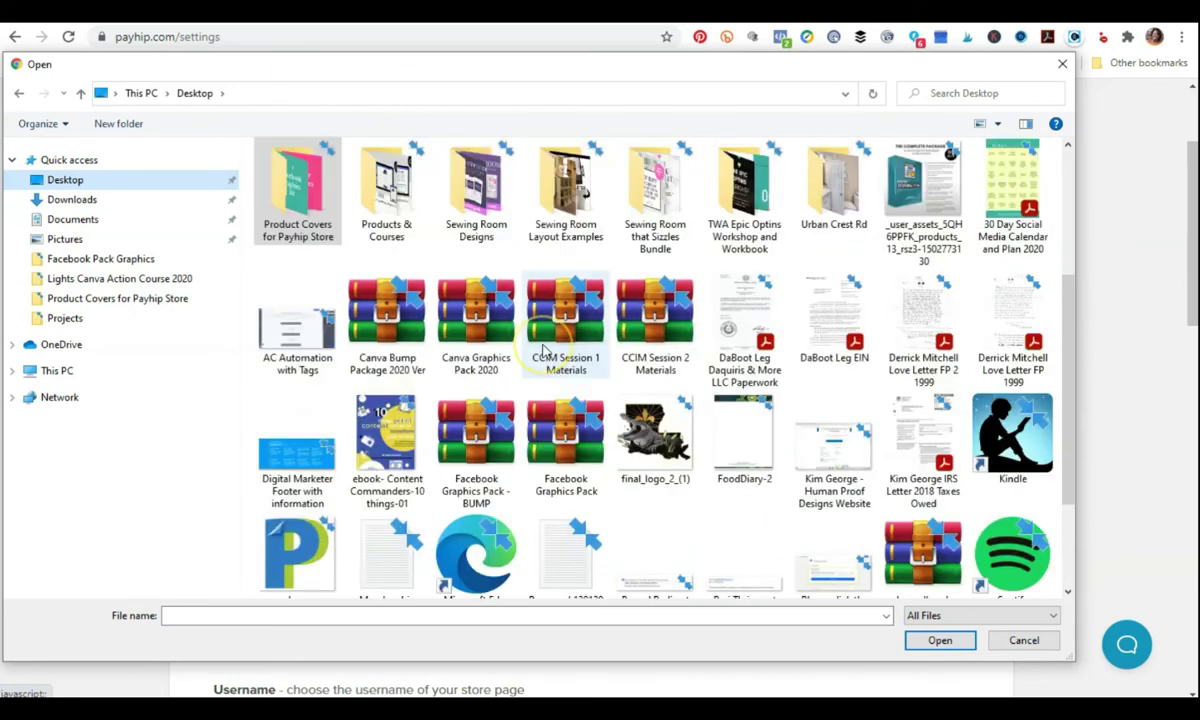
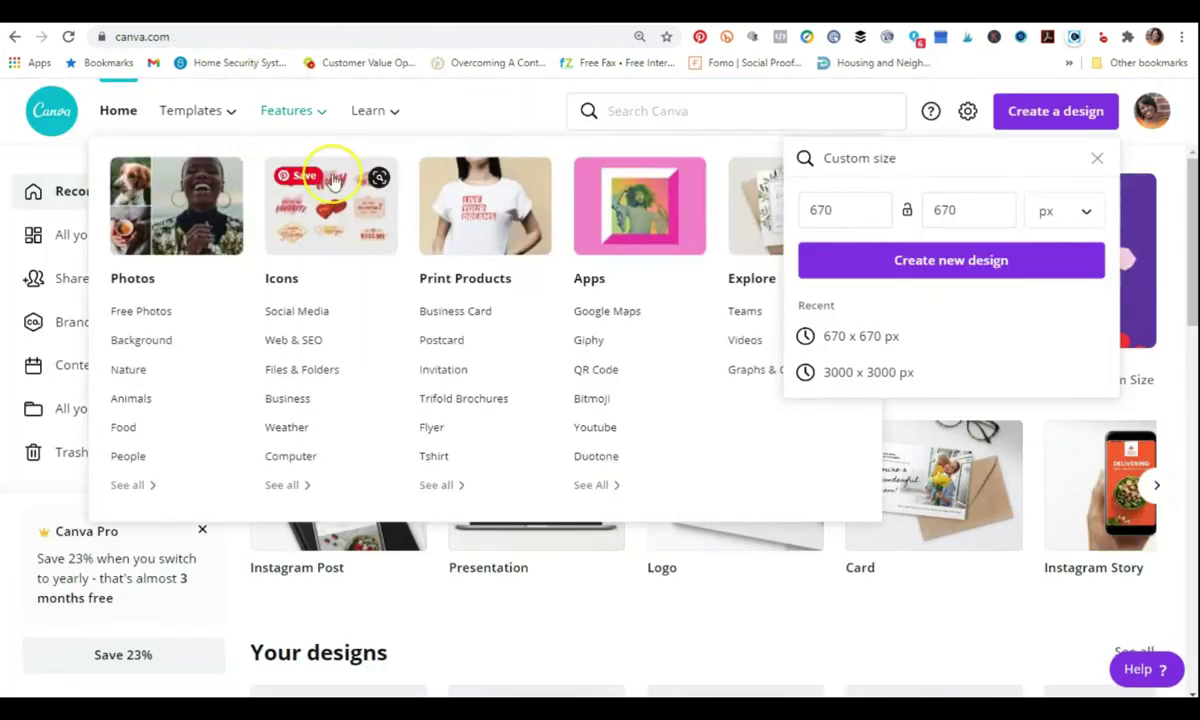
- Switch to Canva and bring up the "twitter graphics pack" cover design in the editor
{"action": "mouse_move", "coordinate": [193, 140]}
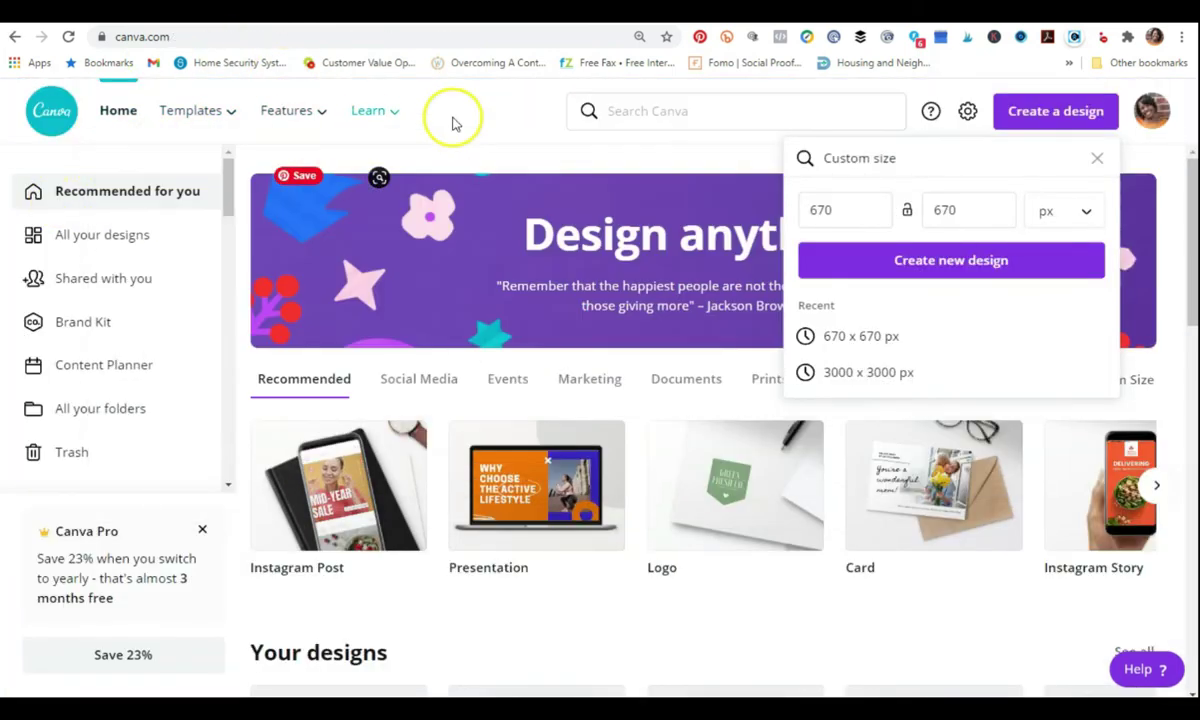
{"action": "left_click", "coordinate": [75, 147]}
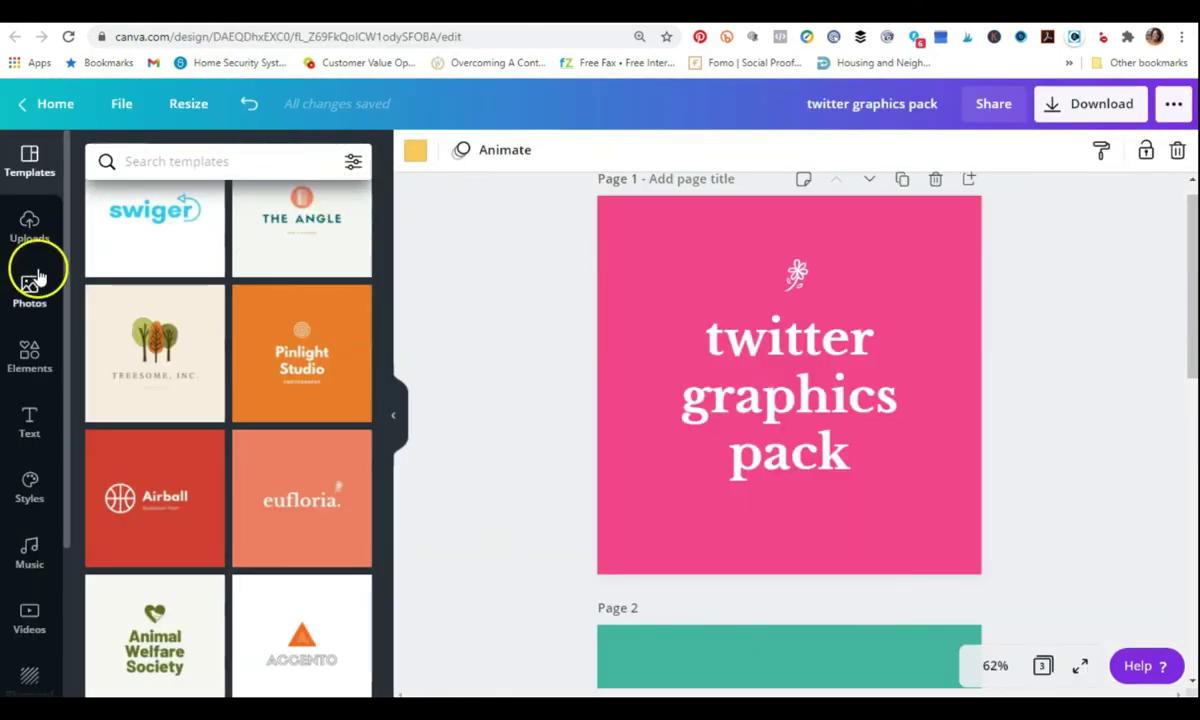
- Search the uploads for the owner's first name and download the original of the portrait photo with the brick wall background
{"action": "left_click", "coordinate": [32, 228]}
{"action": "left_click", "coordinate": [195, 161]}
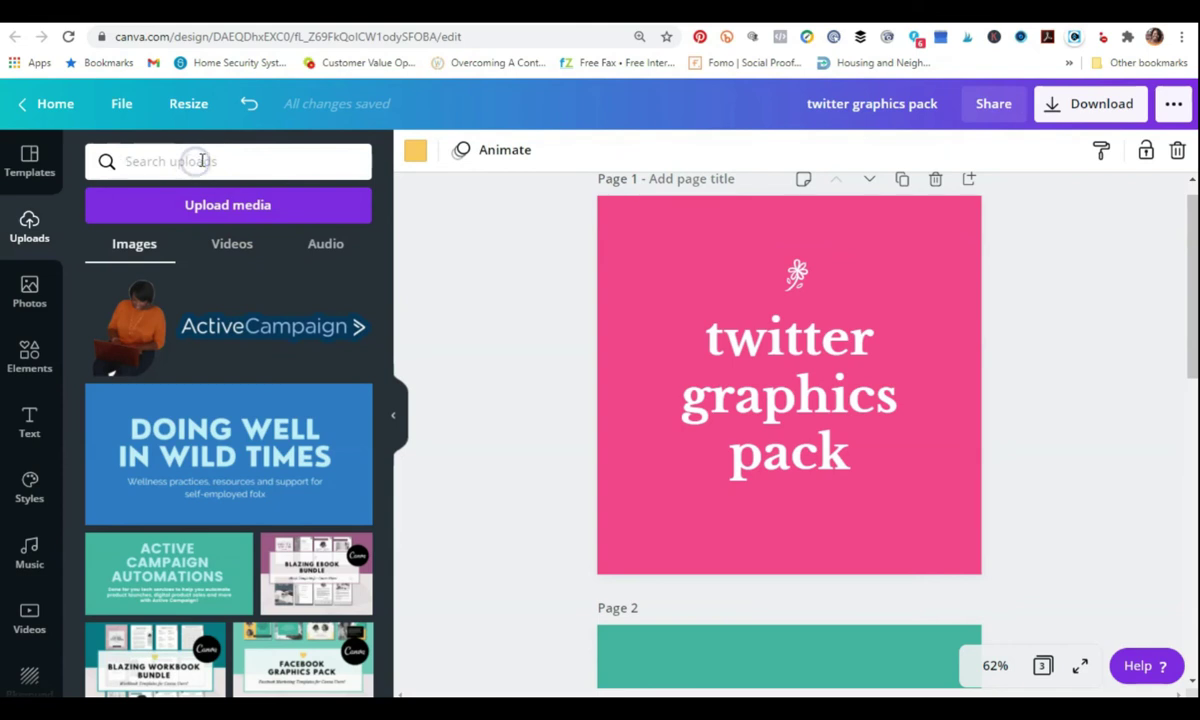
{"action": "type", "text": "kim"}
{"action": "key", "text": "Return"}
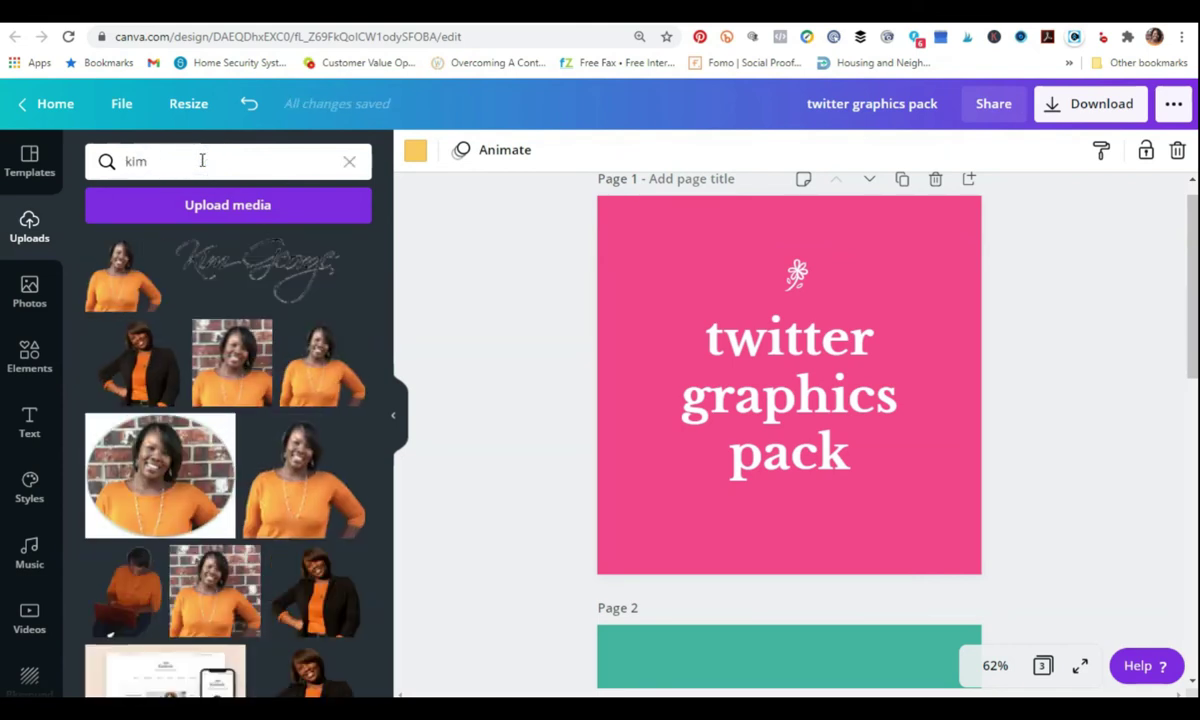
{"action": "mouse_move", "coordinate": [150, 262]}
{"action": "left_click", "coordinate": [253, 334]}
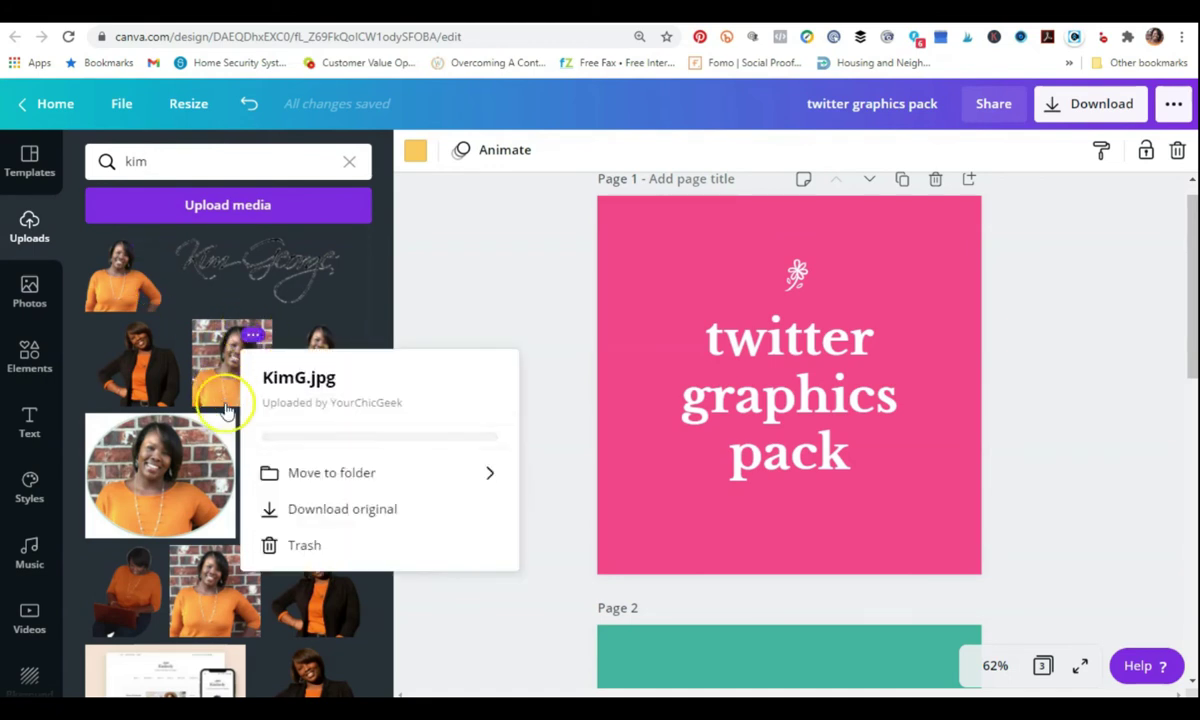
{"action": "left_click", "coordinate": [340, 487]}
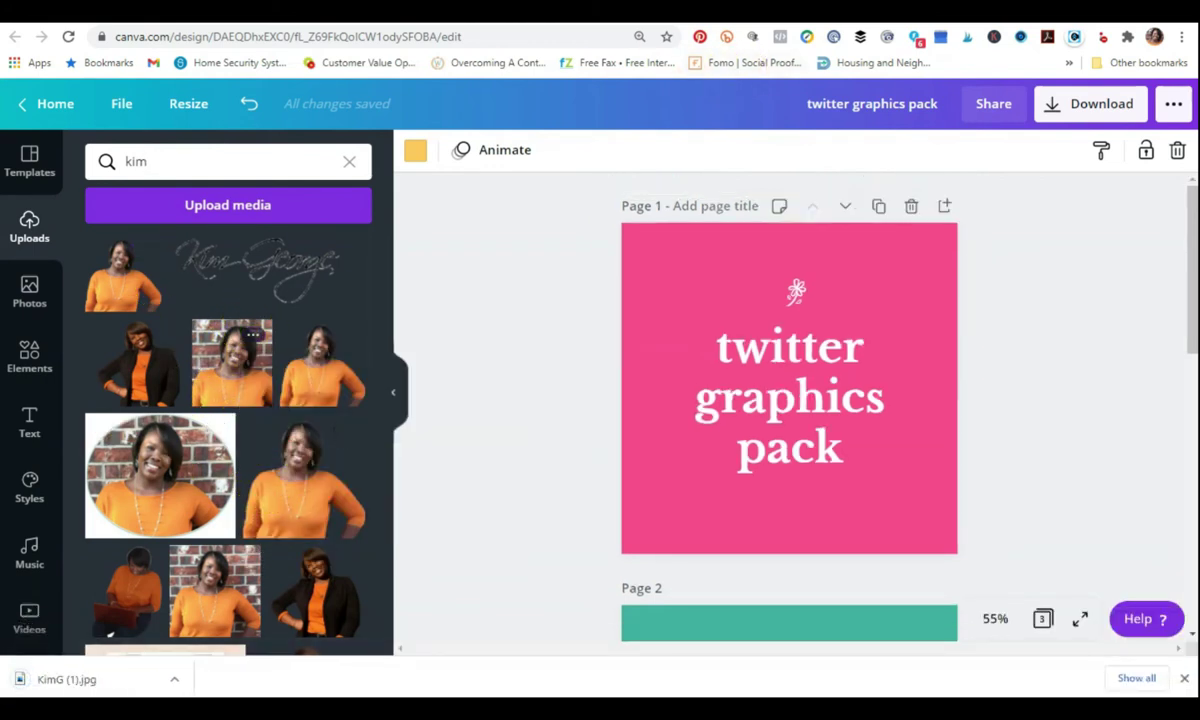
- Switch to the Payhip account settings and upload the downloaded portrait photo as the store's profile image
{"action": "key", "text": "ctrl+Tab"}
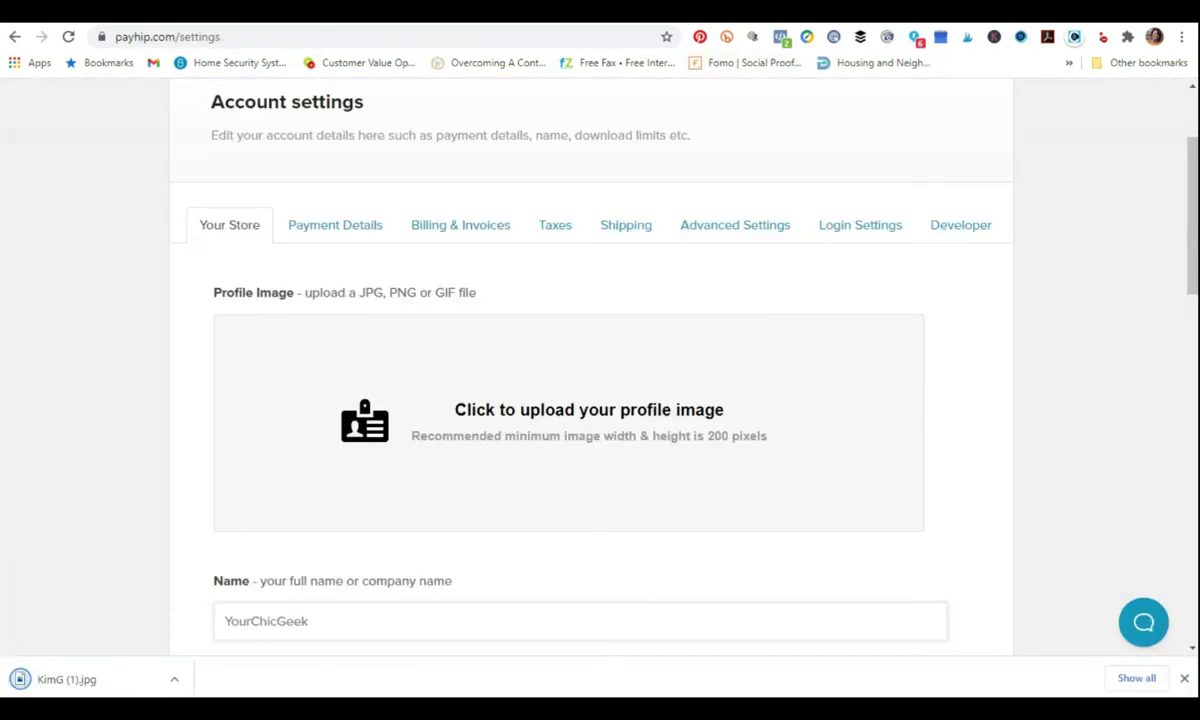
{"action": "left_click", "coordinate": [496, 415]}
{"action": "left_click", "coordinate": [126, 199]}
{"action": "left_click", "coordinate": [385, 266]}
{"action": "left_click", "coordinate": [940, 643]}
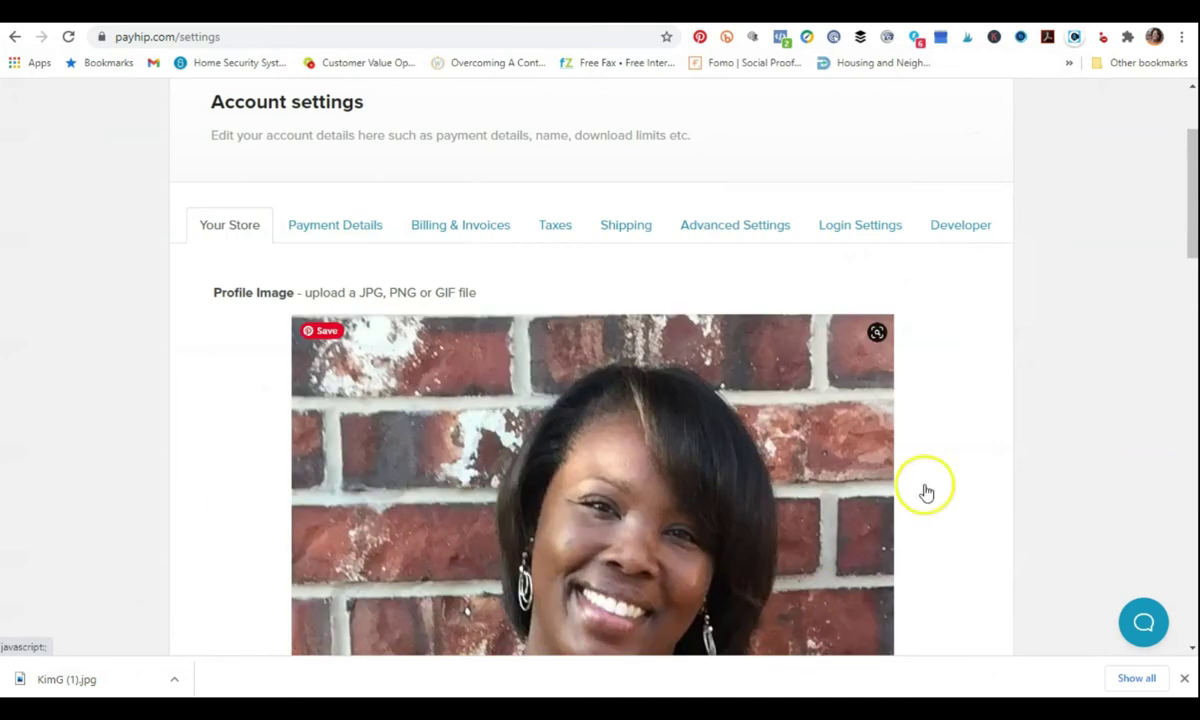
- Review the store's Name and Username settings and open the Bio for editing
{"action": "scroll", "coordinate": [937, 465], "scroll_direction": "down", "scroll_amount": 5}
{"action": "scroll", "coordinate": [937, 465], "scroll_direction": "down", "scroll_amount": 1}
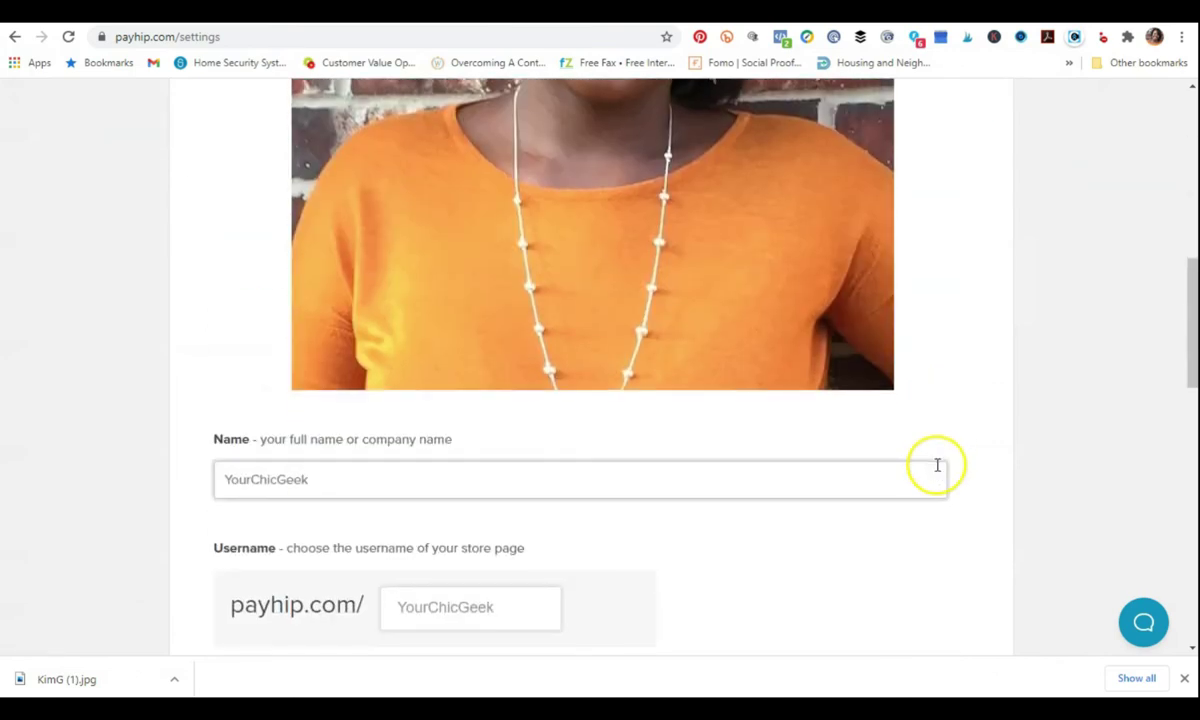
{"action": "scroll", "coordinate": [938, 465], "scroll_direction": "down", "scroll_amount": 3}
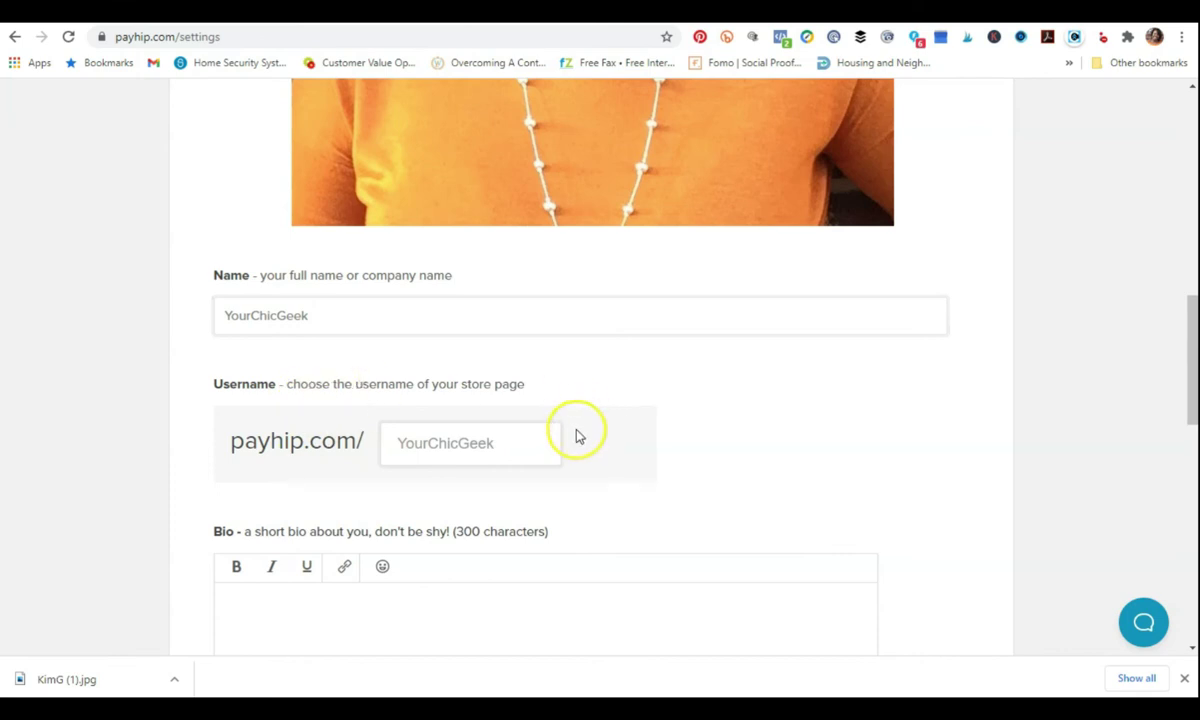
{"action": "scroll", "coordinate": [525, 400], "scroll_direction": "down", "scroll_amount": 2}
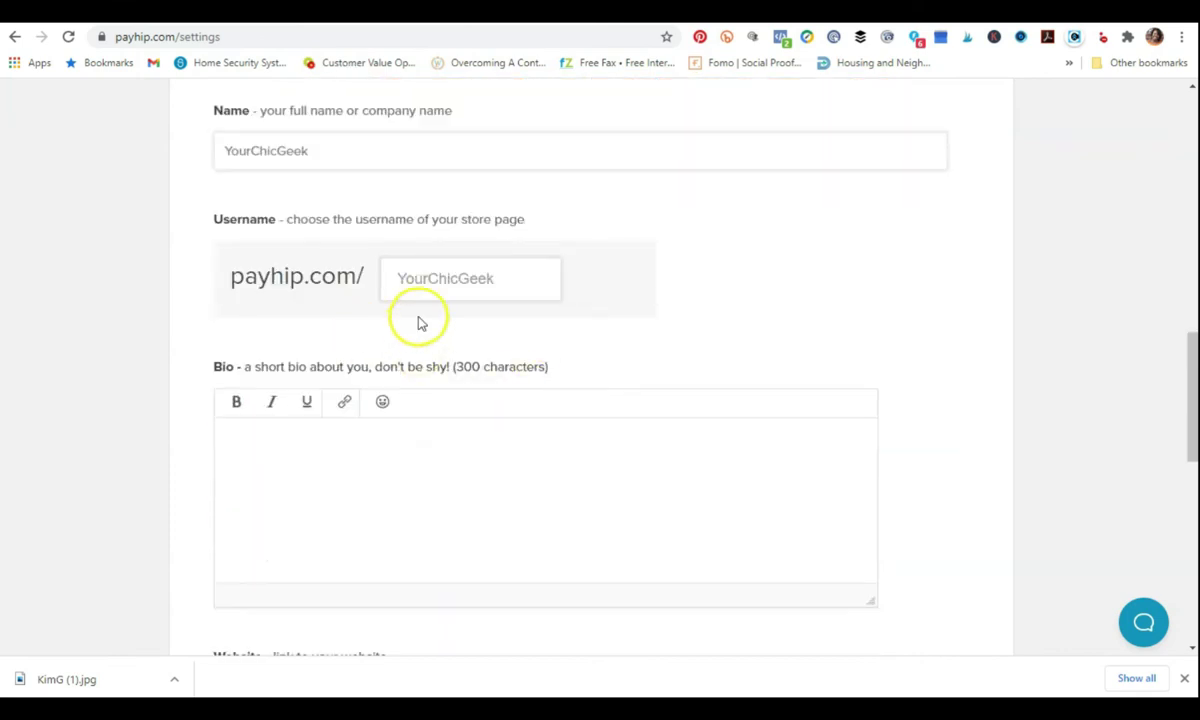
{"action": "left_click", "coordinate": [230, 450]}
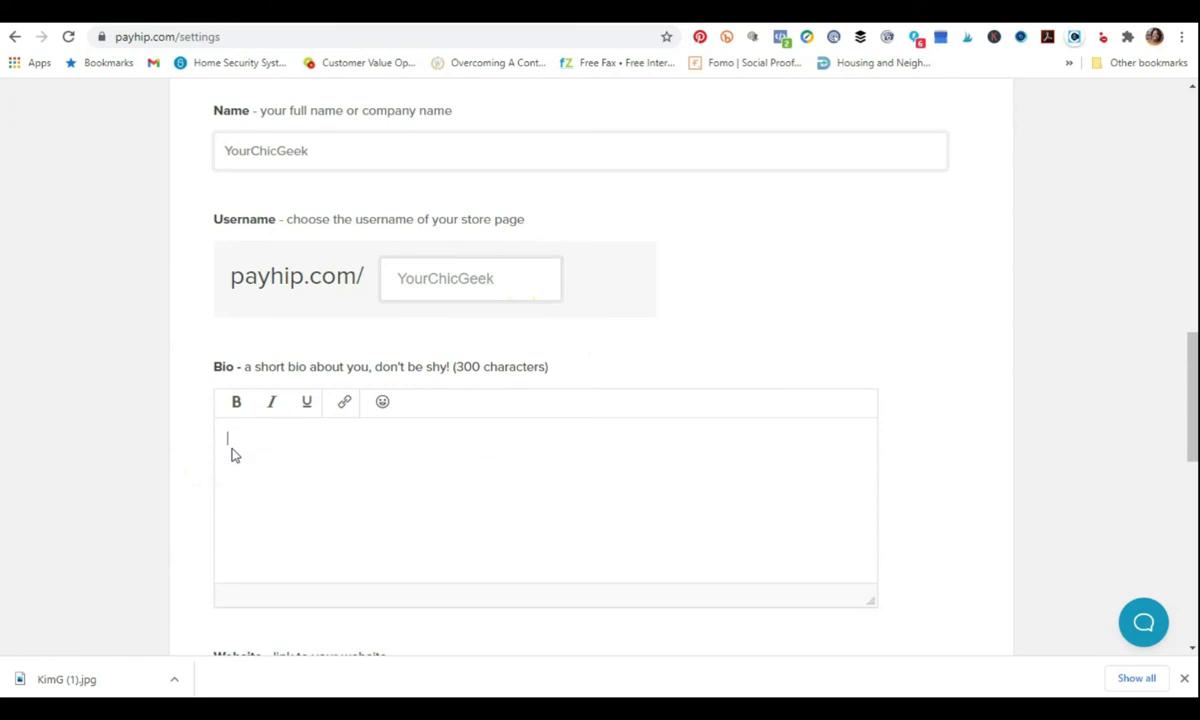
- Open yourchicgeek.com/about in a new tab and read through the About Me page for bio wording
{"action": "left_click", "coordinate": [265, 320]}
{"action": "key", "text": "ctrl+t"}
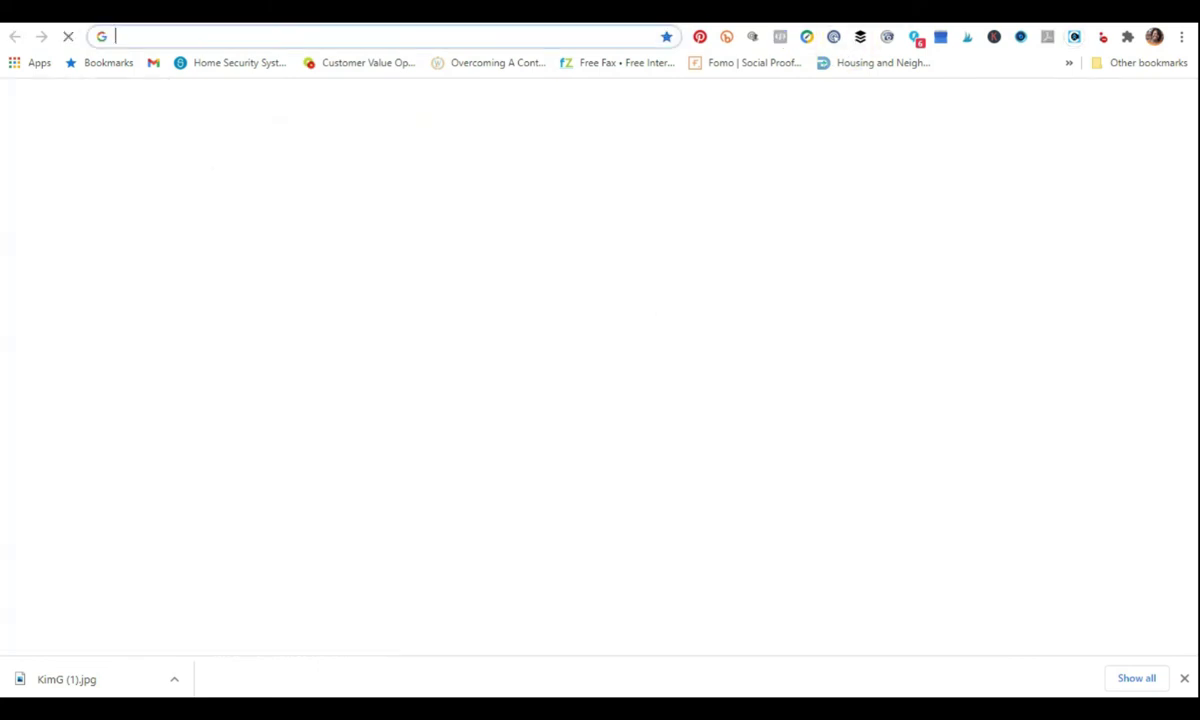
{"action": "type", "text": "about"}
{"action": "key", "text": "BackSpace"}
{"action": "key", "text": "BackSpace"}
{"action": "key", "text": "BackSpace"}
{"action": "key", "text": "BackSpace"}
{"action": "key", "text": "BackSpace"}
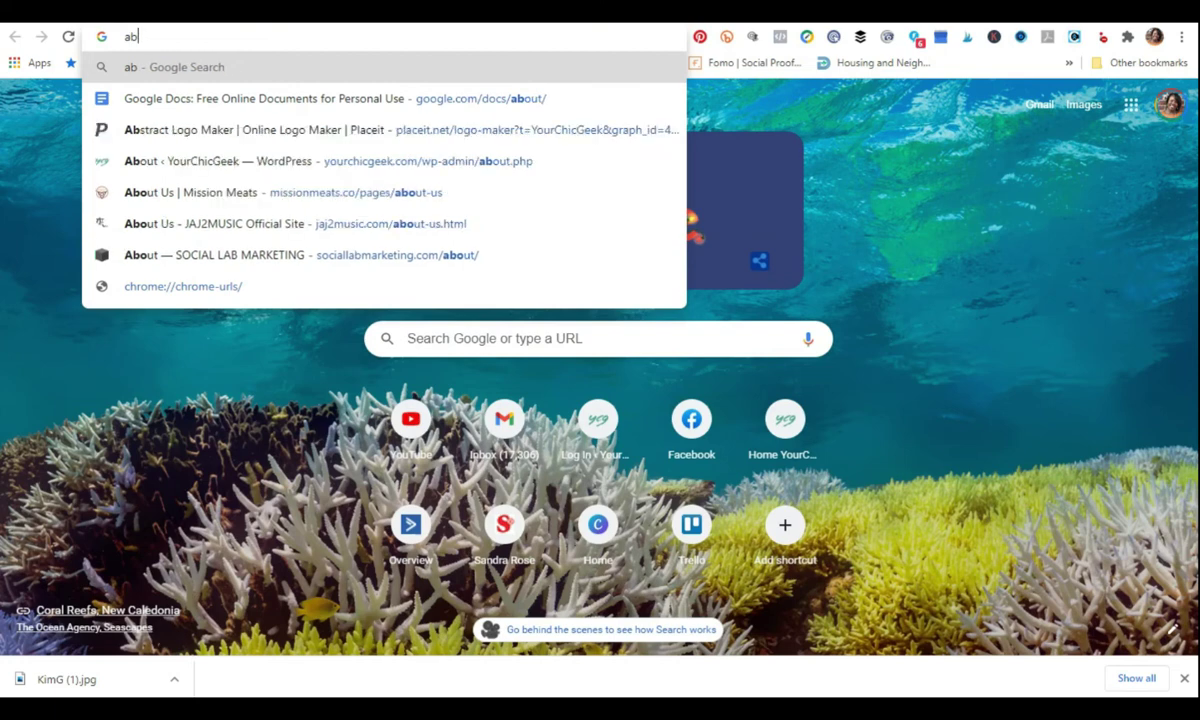
{"action": "type", "text": "yourchicgeek.com/a"}
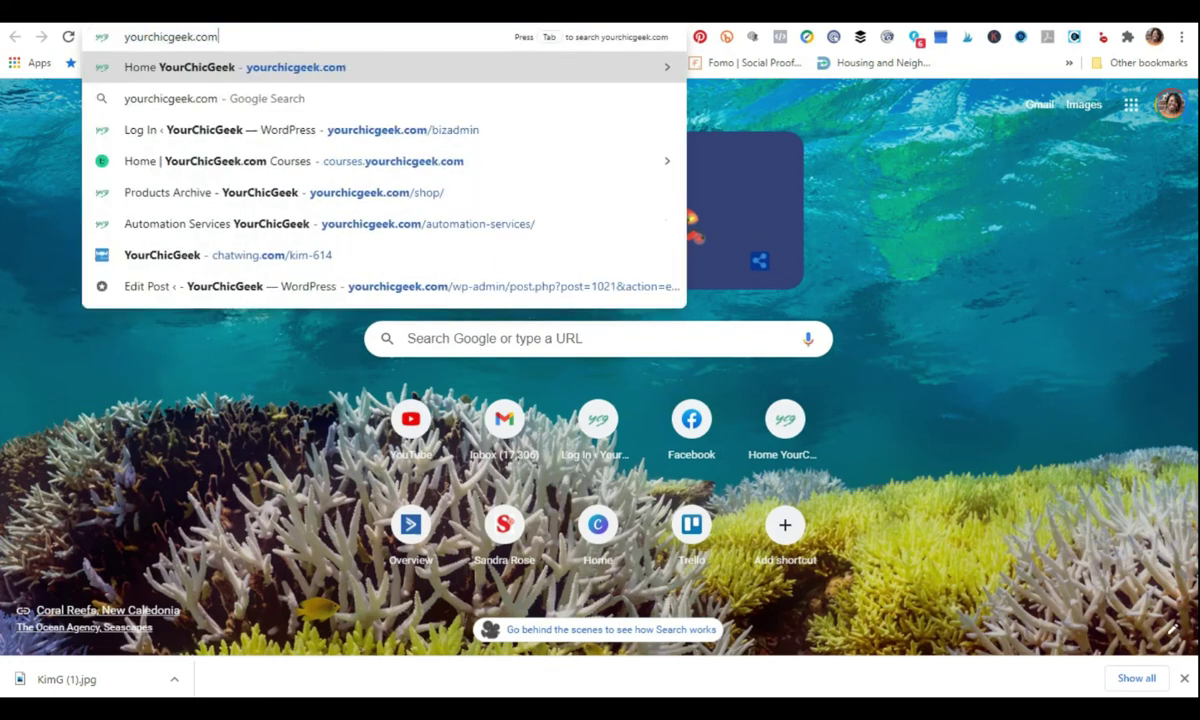
{"action": "type", "text": "bout"}
{"action": "key", "text": "Return"}
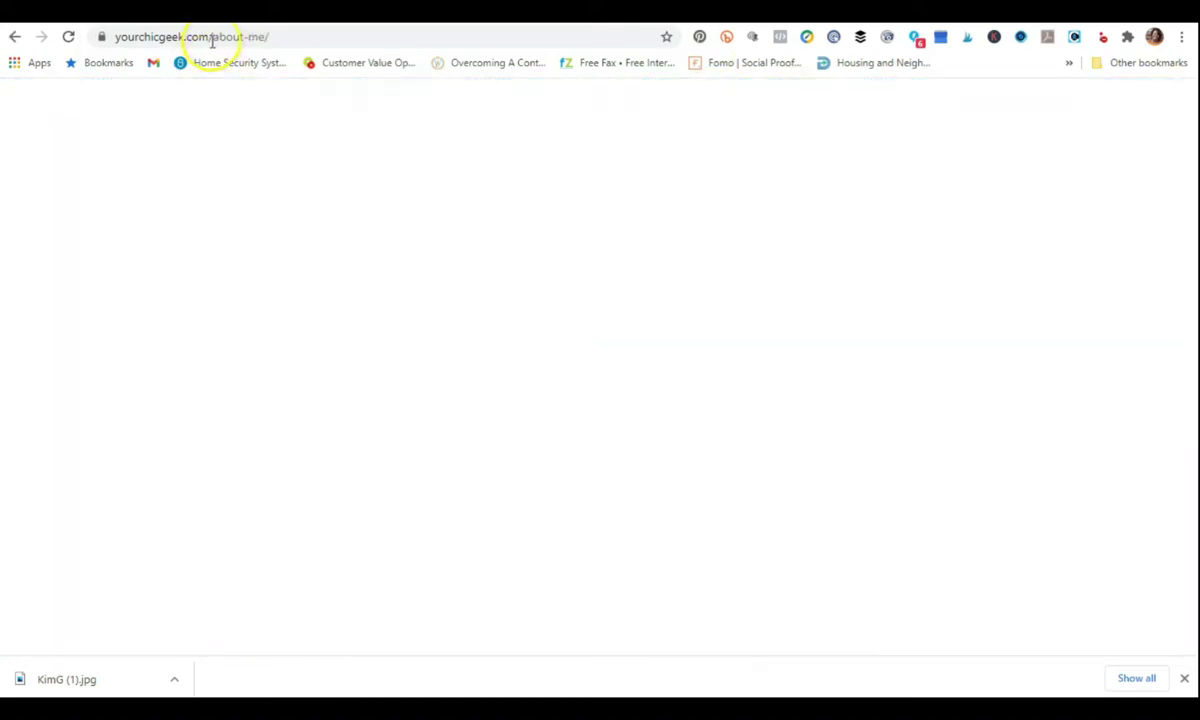
{"action": "scroll", "coordinate": [498, 338], "scroll_direction": "down", "scroll_amount": 3}
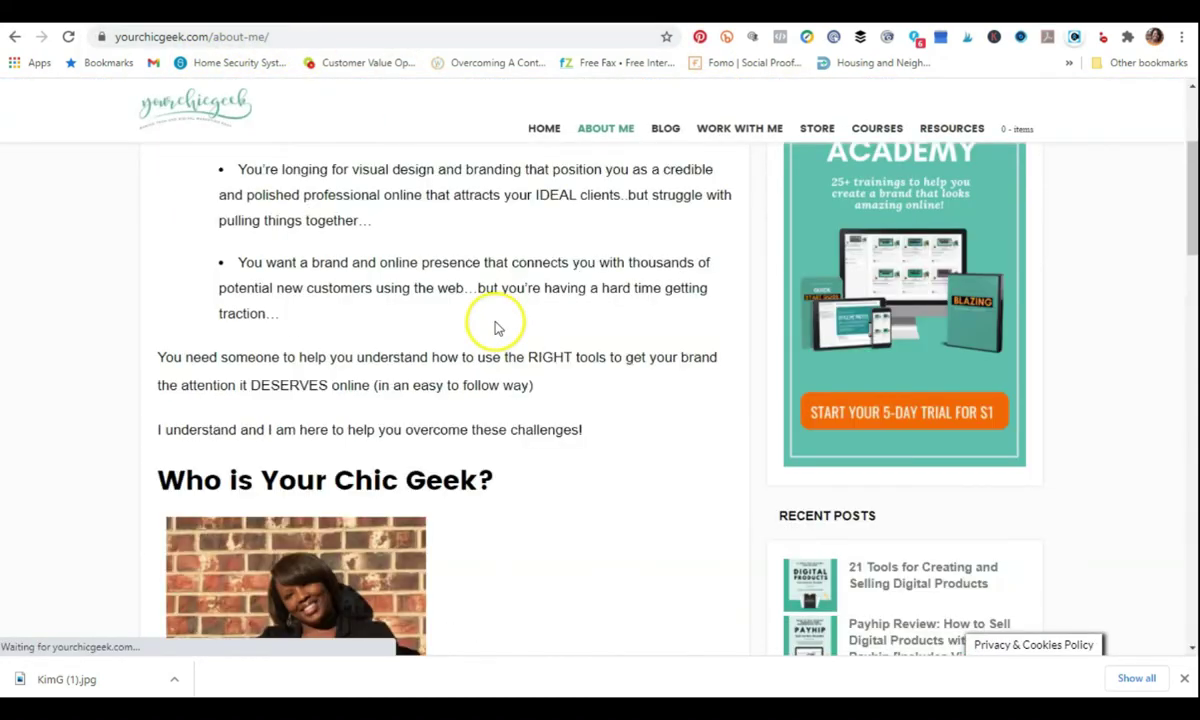
{"action": "scroll", "coordinate": [496, 319], "scroll_direction": "down", "scroll_amount": 7}
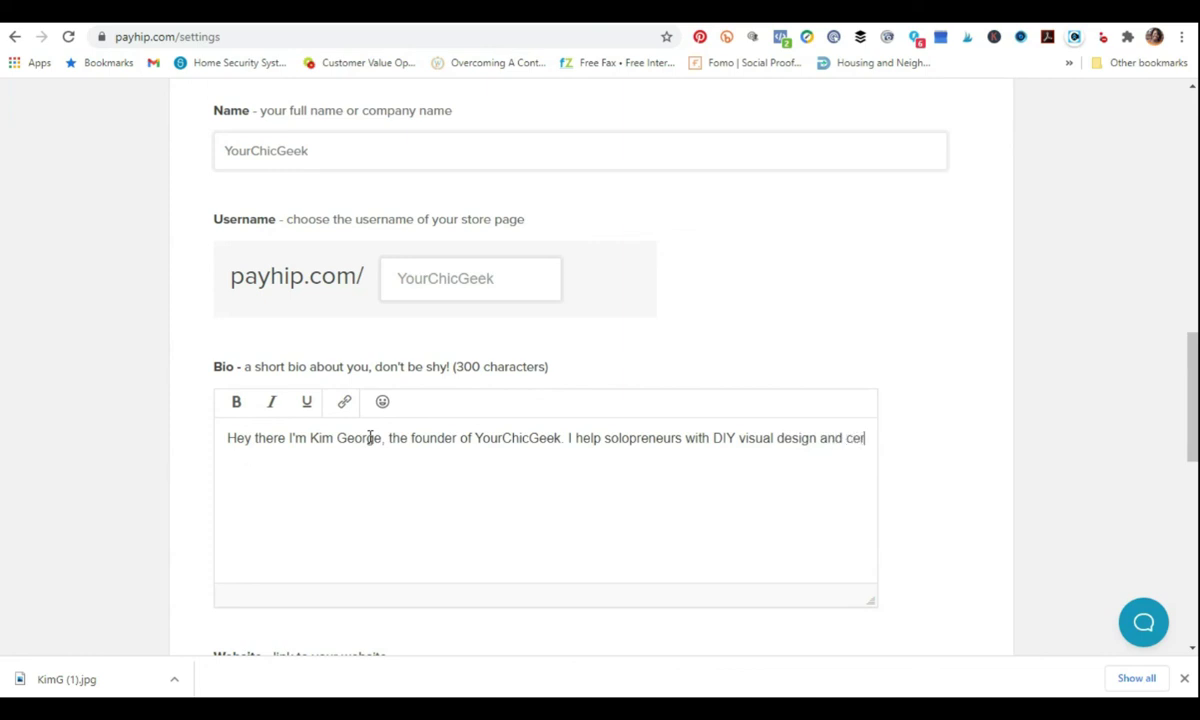
- Write the bio introducing the founder, ending "I help solopreneurs stand out with GREAT DIY visual design and create EPIC Digital products for passive income."
{"action": "left_click", "coordinate": [709, 438]}
{"action": "type", "text": "stand out with GR"}
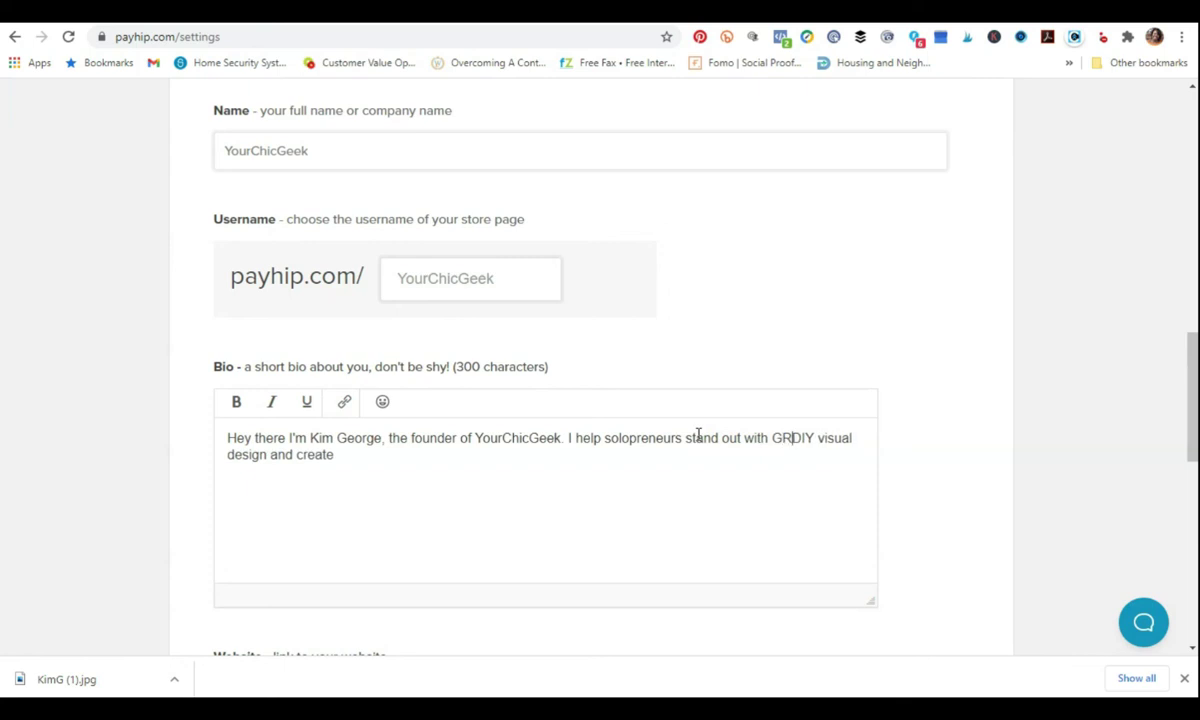
{"action": "type", "text": "EAT"}
{"action": "left_click", "coordinate": [459, 458]}
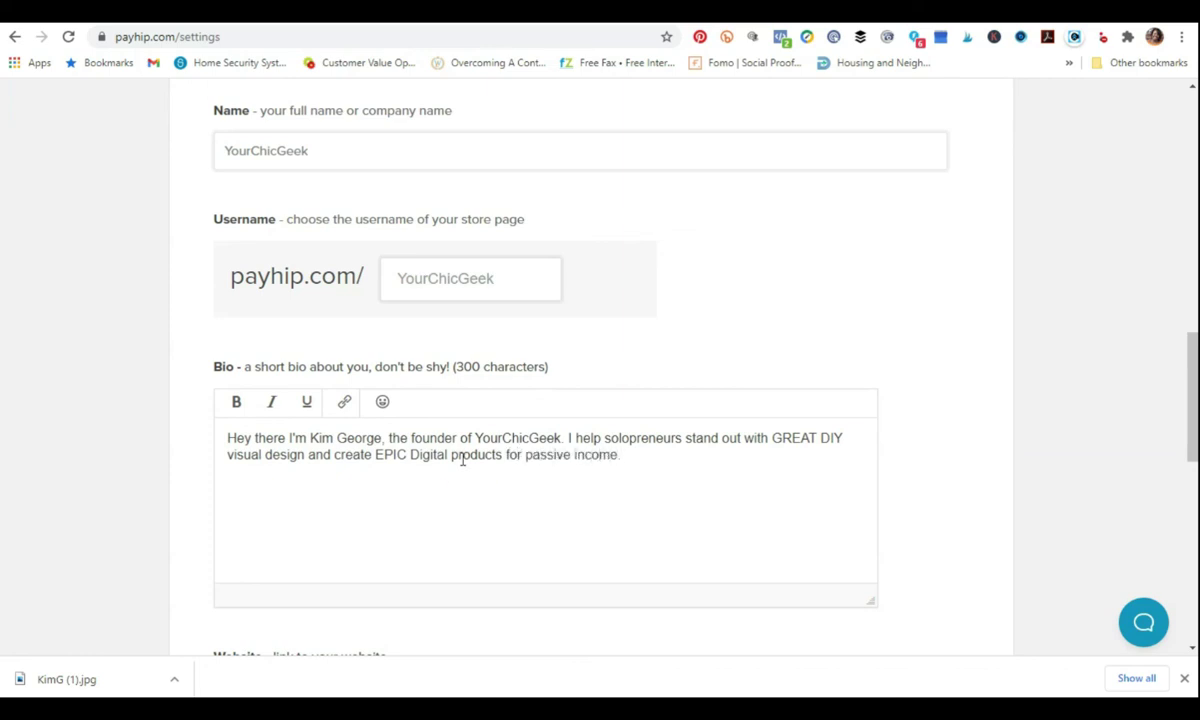
{"action": "scroll", "coordinate": [462, 460], "scroll_direction": "down", "scroll_amount": 3}
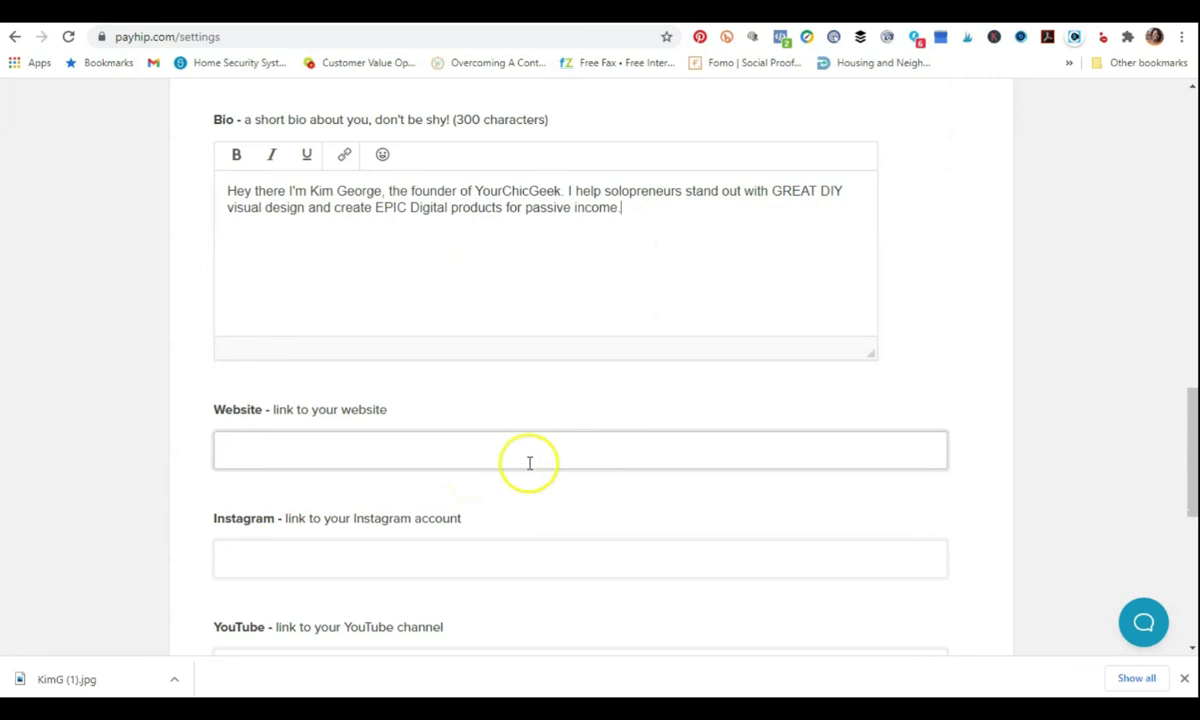
{"action": "left_click", "coordinate": [456, 463]}
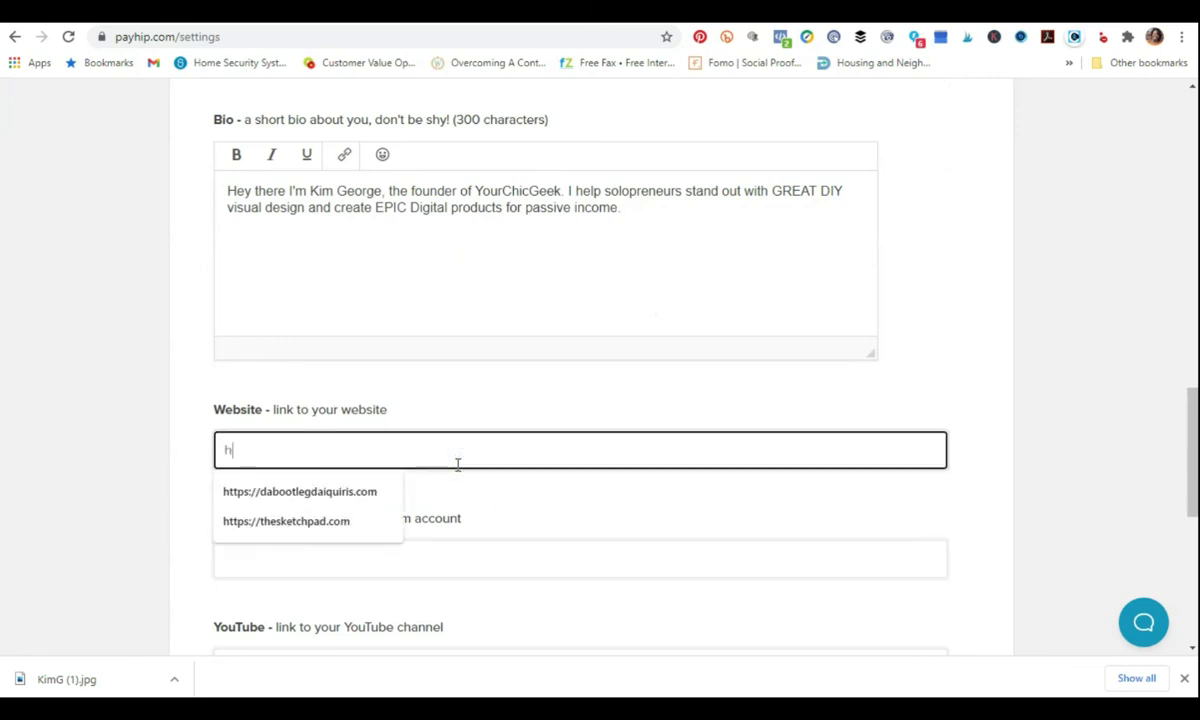
{"action": "type", "text": "https://yourchicgeek.com"}
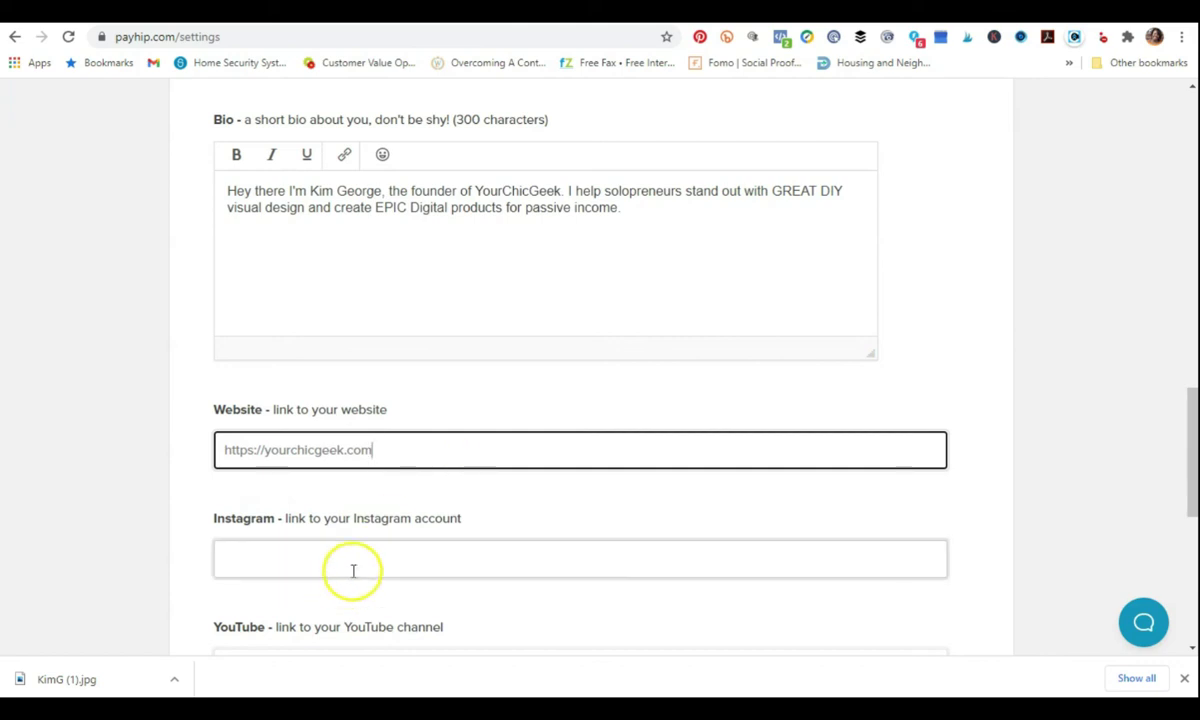
{"action": "left_click", "coordinate": [375, 565]}
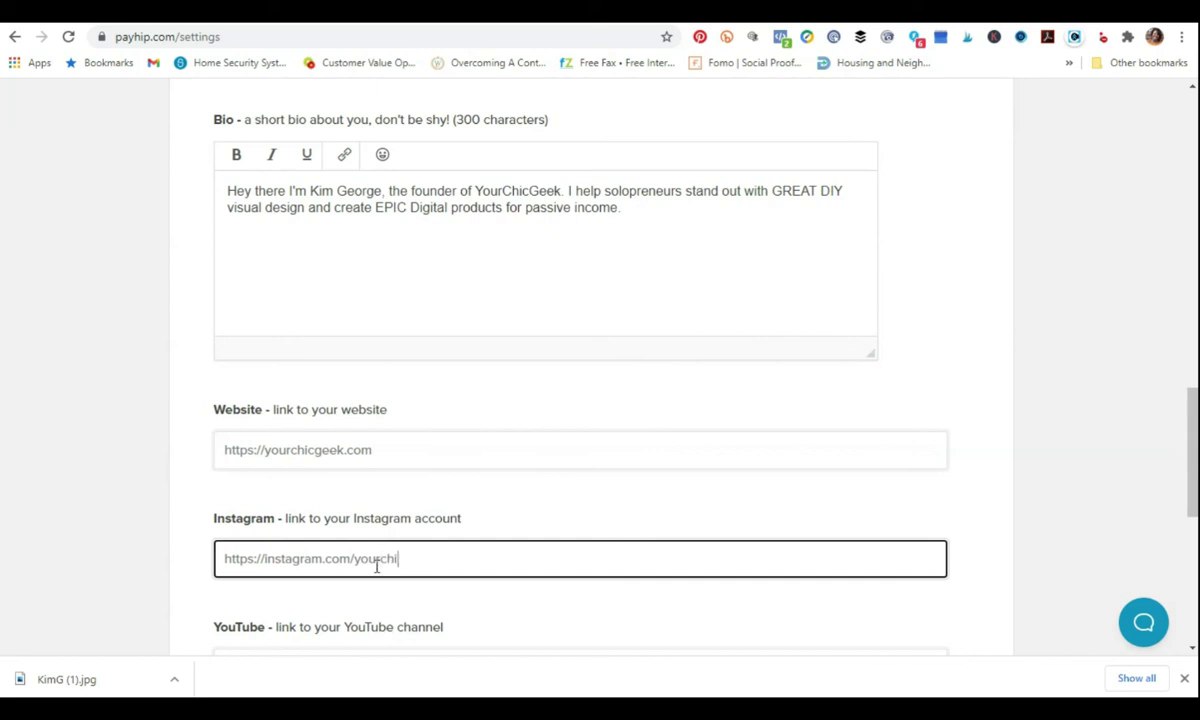
{"action": "scroll", "coordinate": [420, 580], "scroll_direction": "down", "scroll_amount": 1}
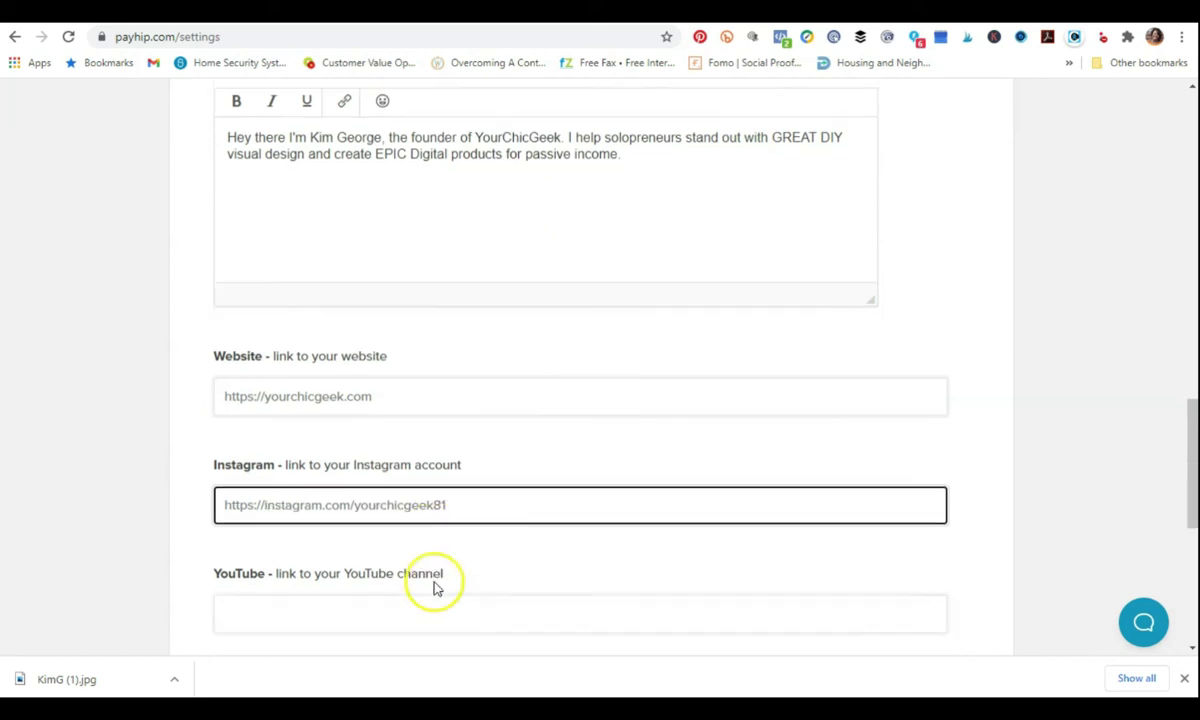
{"action": "left_click", "coordinate": [290, 582]}
{"action": "scroll", "coordinate": [320, 540], "scroll_direction": "down", "scroll_amount": 1}
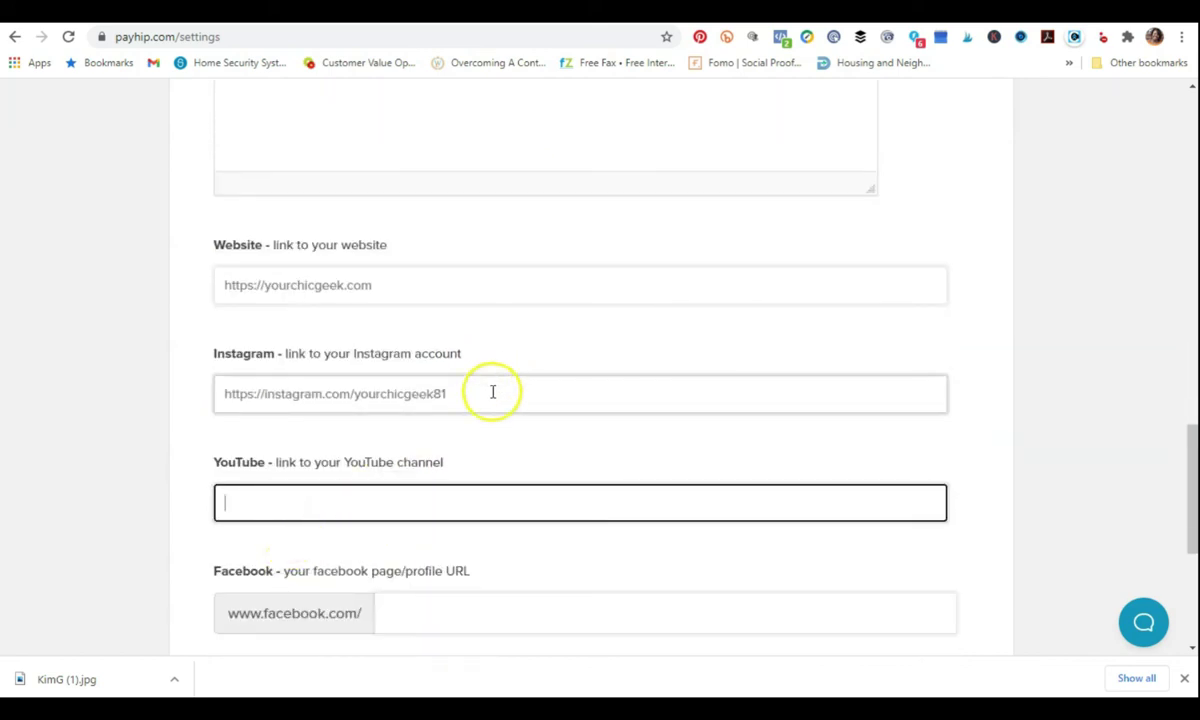
{"action": "left_click_drag", "start_coordinate": [493, 393], "coordinate": [215, 394]}
{"action": "key", "text": "ctrl+c"}
{"action": "left_click", "coordinate": [278, 502]}
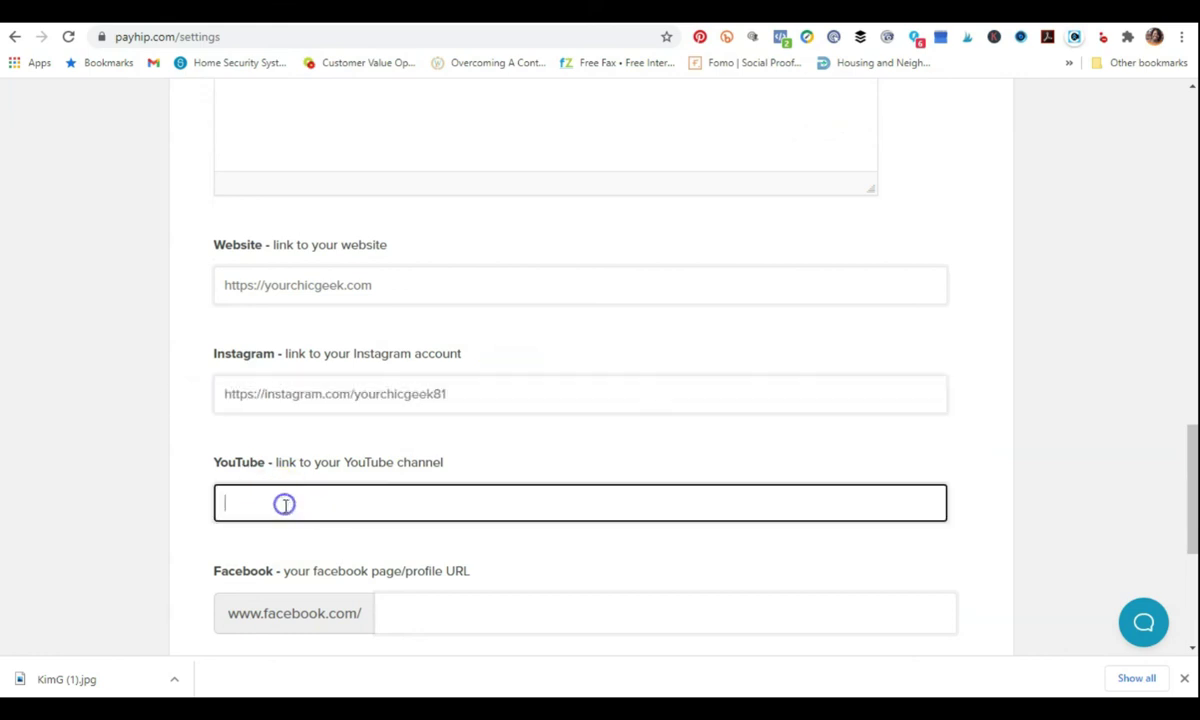
{"action": "key", "text": "ctrl+v"}
{"action": "left_click_drag", "start_coordinate": [322, 502], "coordinate": [264, 502]}
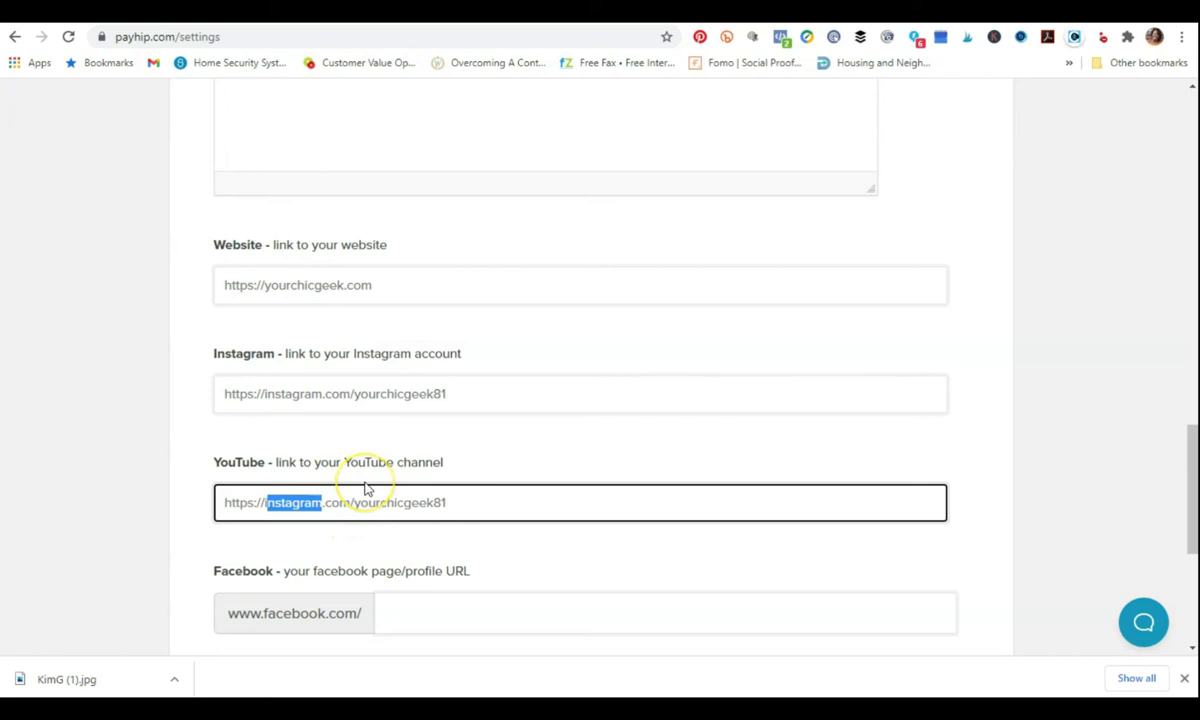
{"action": "type", "text": "yourchicgeek"}
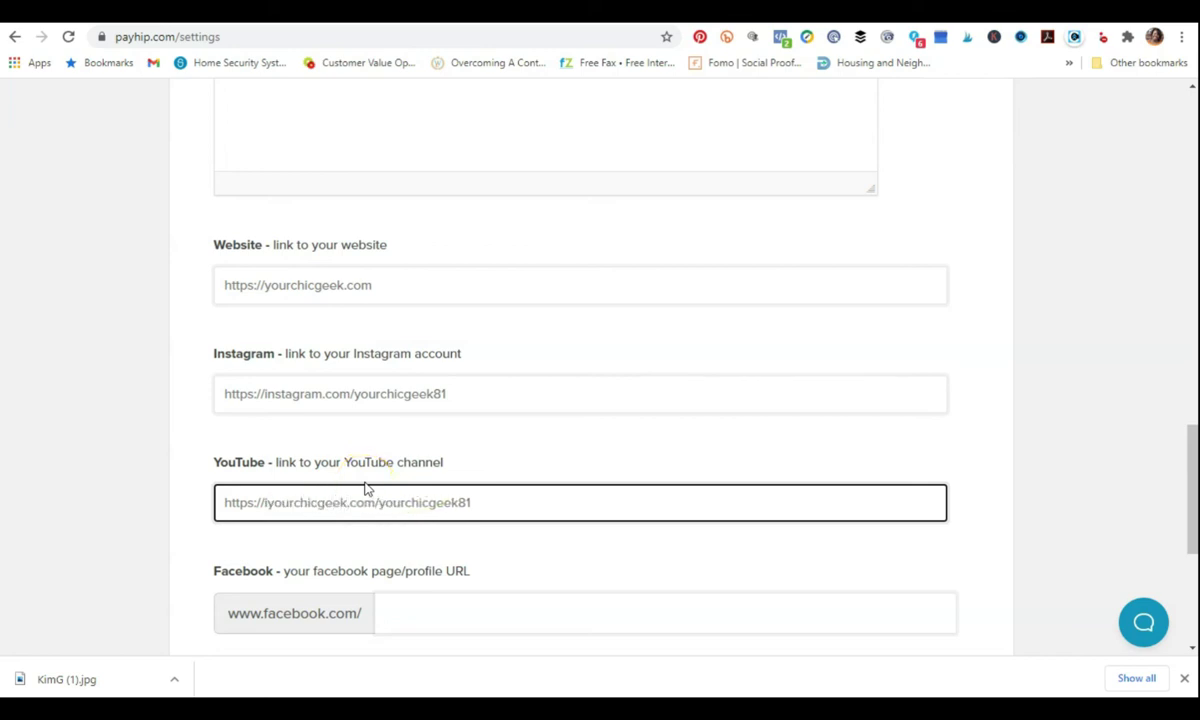
{"action": "left_click", "coordinate": [272, 501]}
{"action": "key", "text": "BackSpace"}
{"action": "scroll", "coordinate": [380, 490], "scroll_direction": "down", "scroll_amount": 4}
{"action": "left_click", "coordinate": [485, 374]}
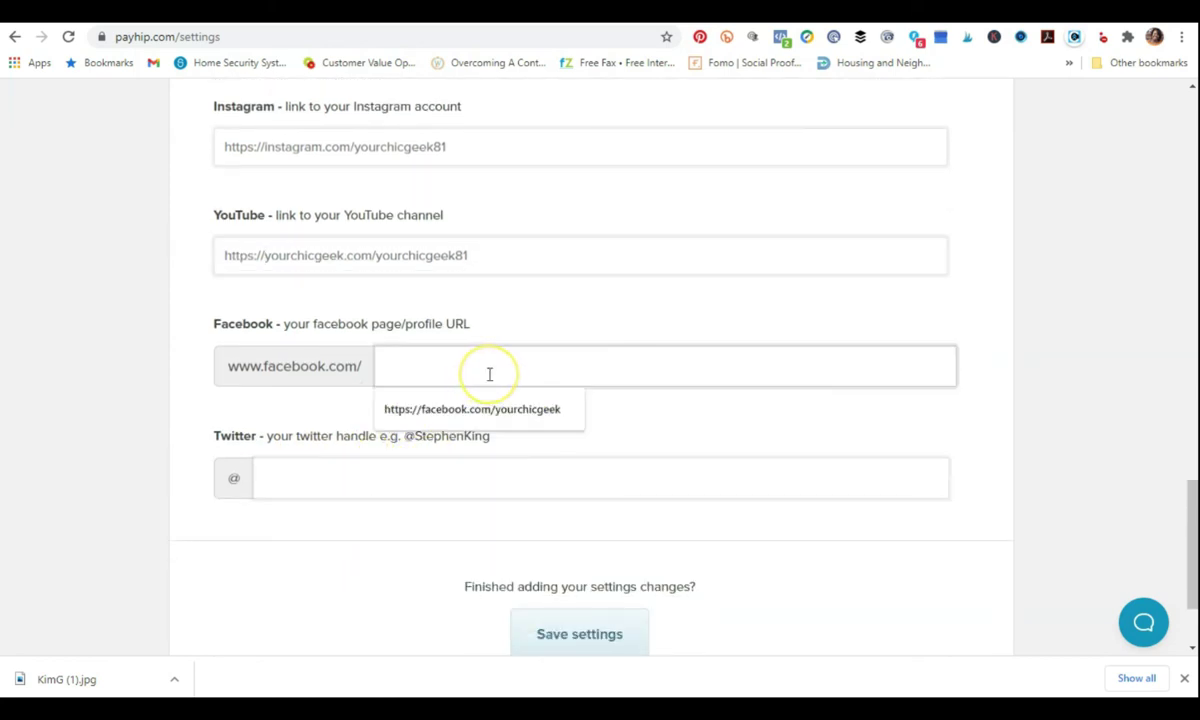
{"action": "left_click", "coordinate": [475, 412]}
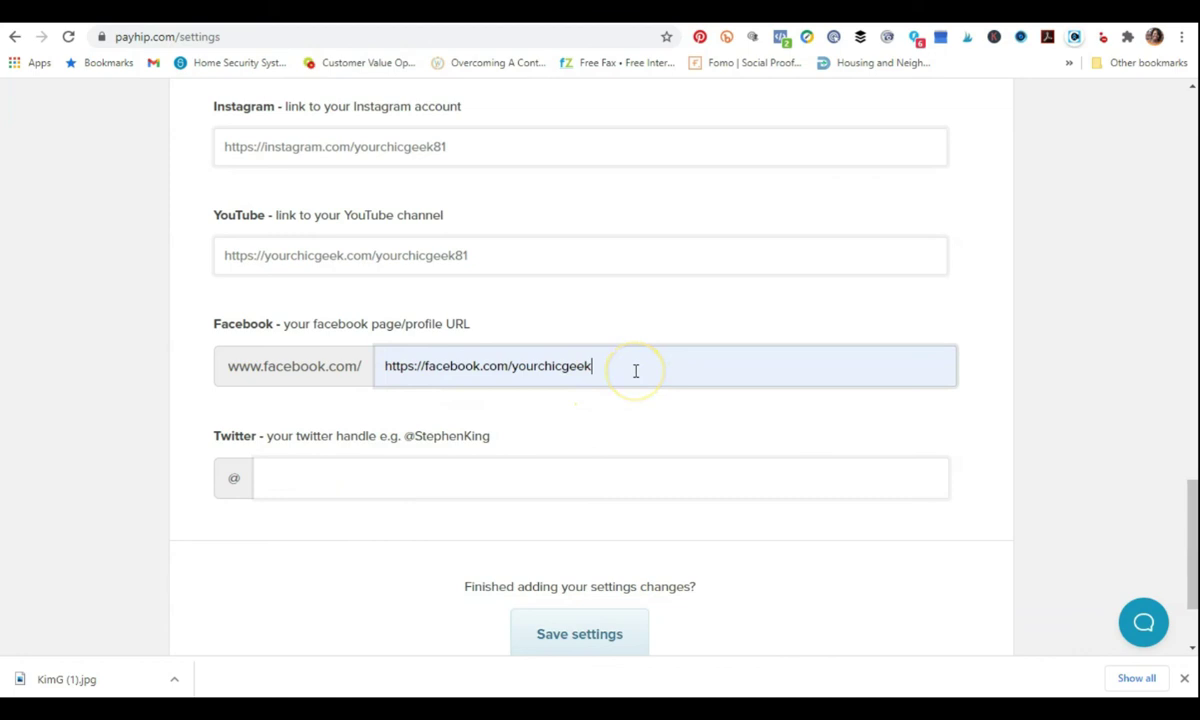
{"action": "left_click", "coordinate": [386, 481]}
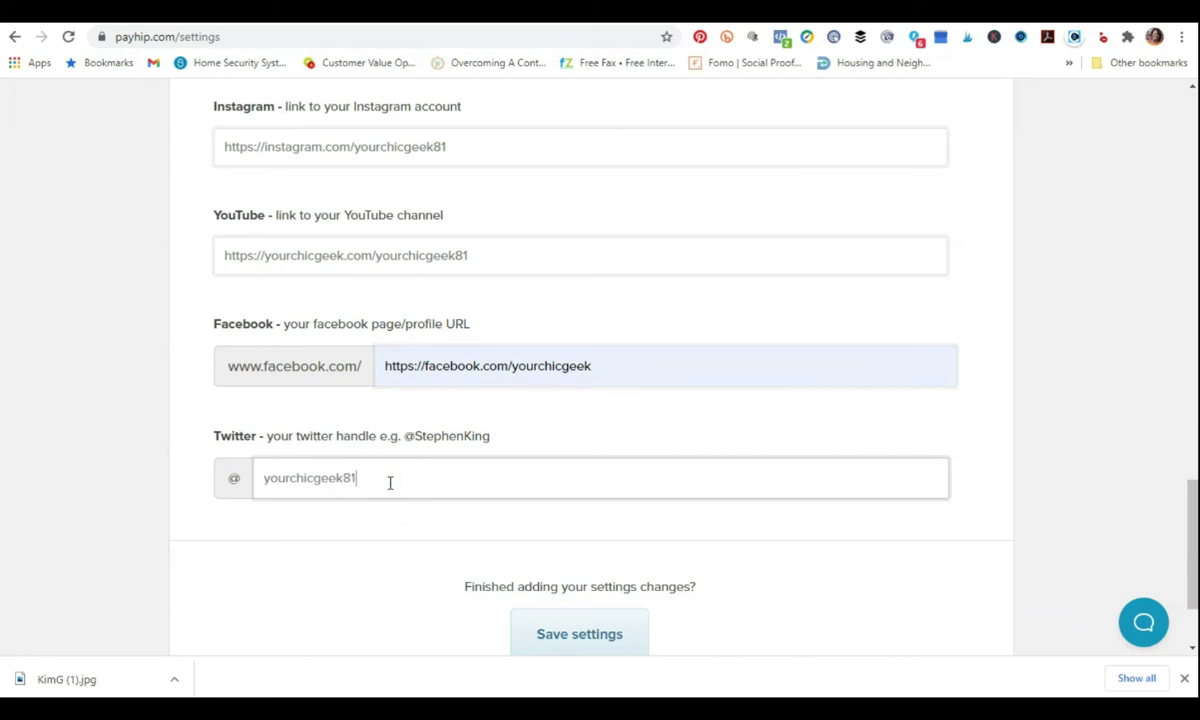
{"action": "scroll", "coordinate": [415, 481], "scroll_direction": "down", "scroll_amount": 2}
{"action": "left_click", "coordinate": [582, 492]}
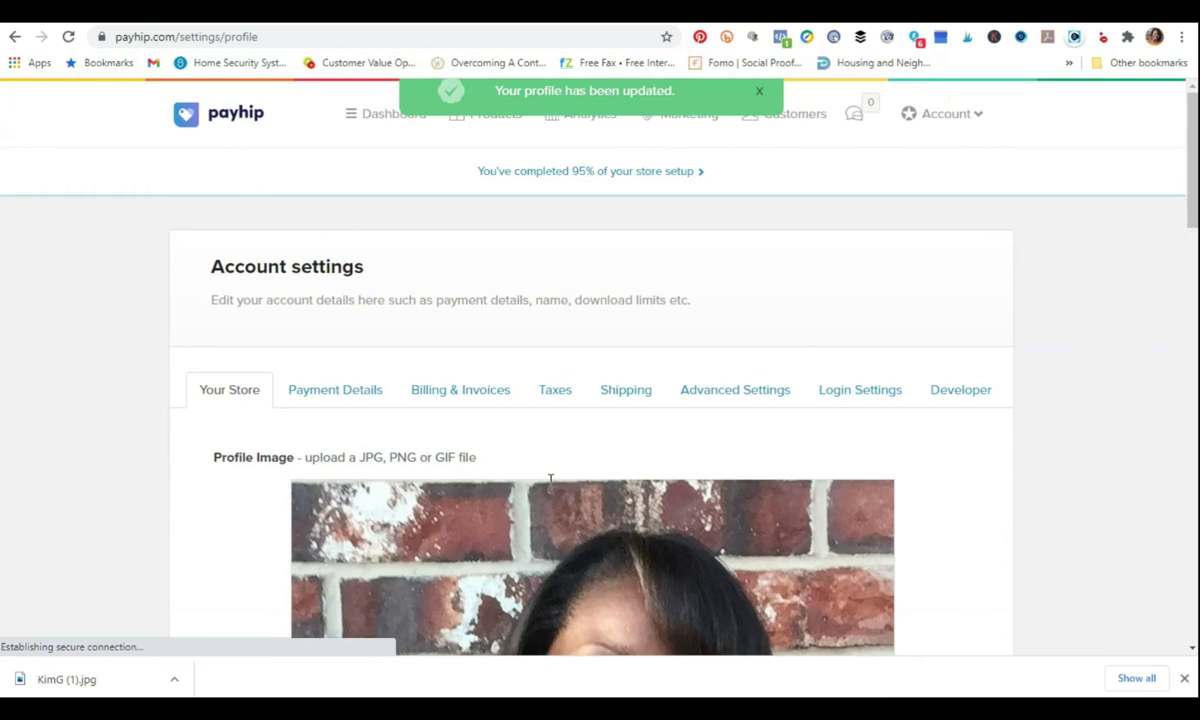
- View the public storefront through the dashboard's store link, checking its profile and products, and open the Twitter Graphics Kit product page
{"action": "scroll", "coordinate": [555, 458], "scroll_direction": "down", "scroll_amount": 5}
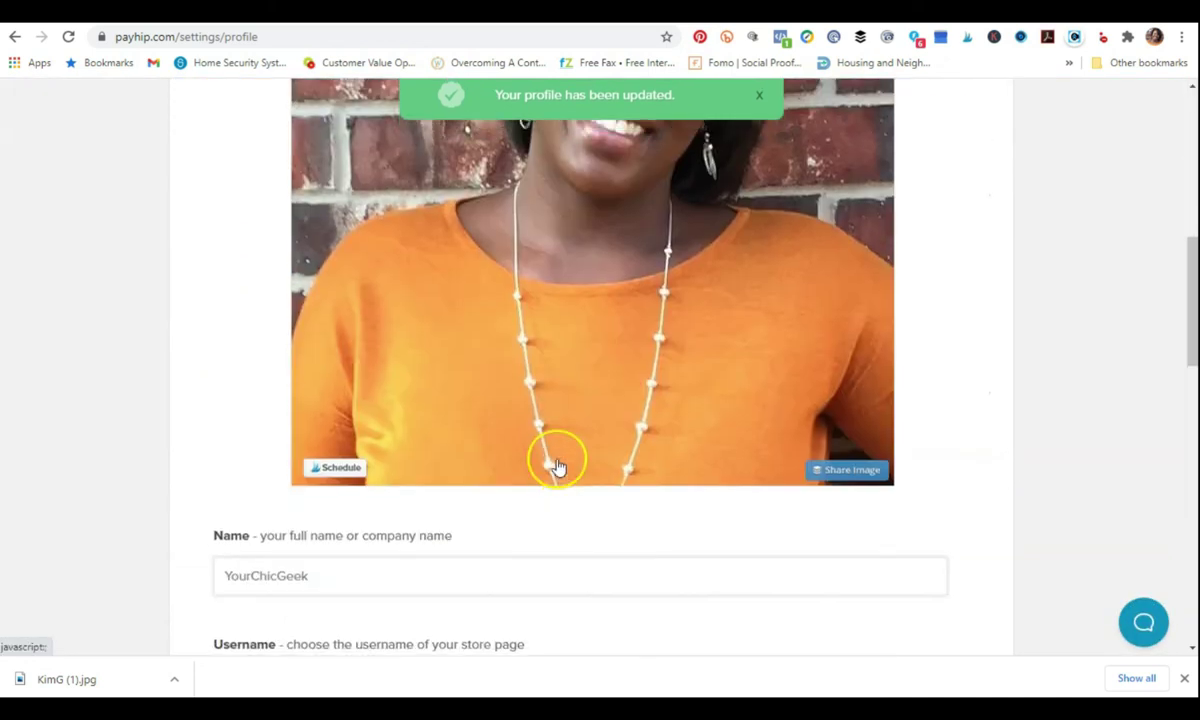
{"action": "scroll", "coordinate": [550, 463], "scroll_direction": "up", "scroll_amount": 5}
{"action": "left_click", "coordinate": [380, 117]}
{"action": "left_click", "coordinate": [396, 436]}
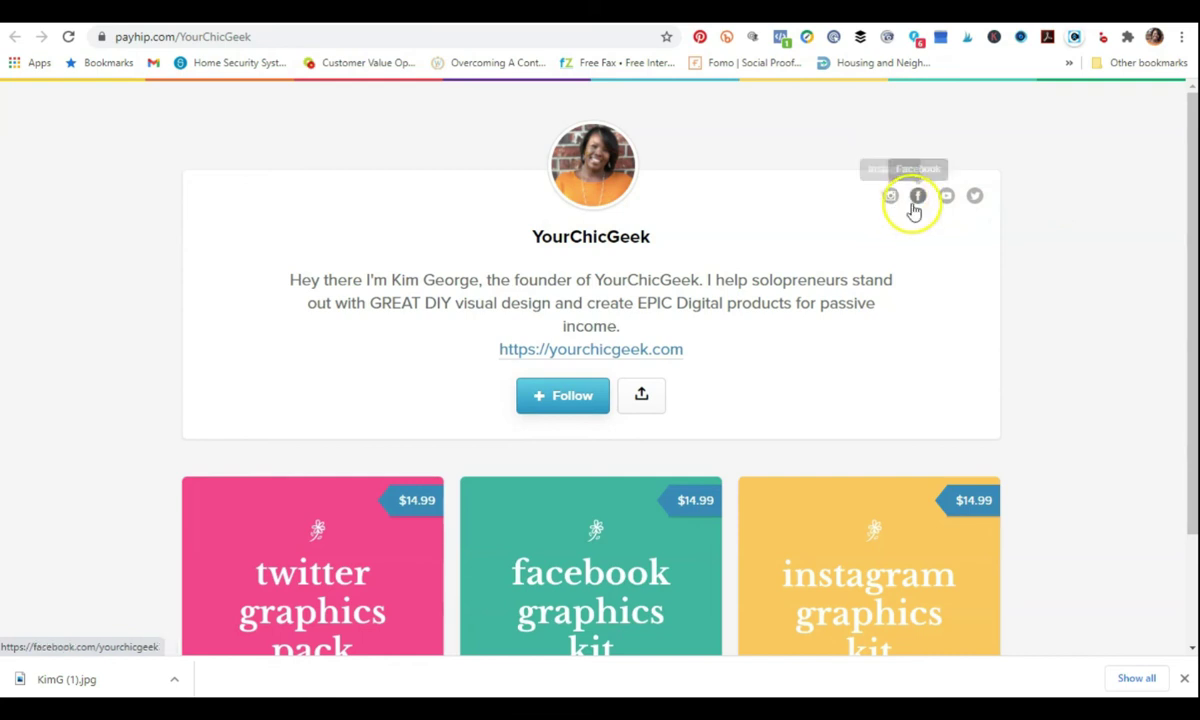
{"action": "scroll", "coordinate": [750, 288], "scroll_direction": "down", "scroll_amount": 2}
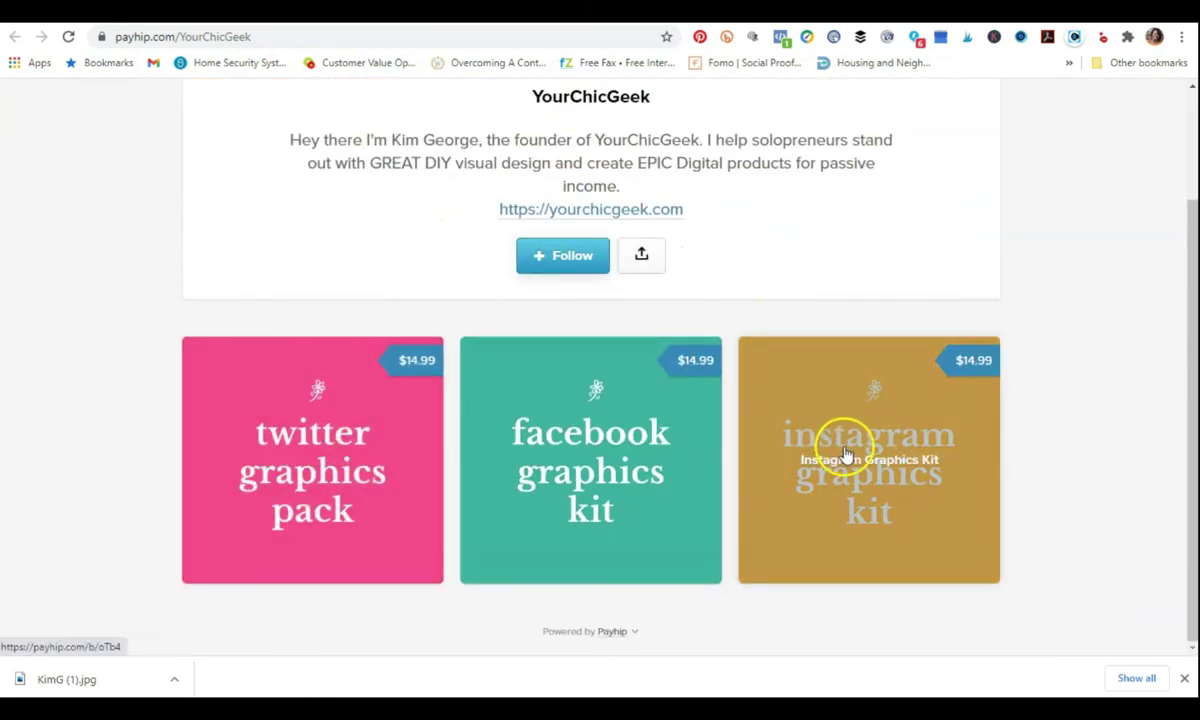
{"action": "left_click", "coordinate": [315, 443]}
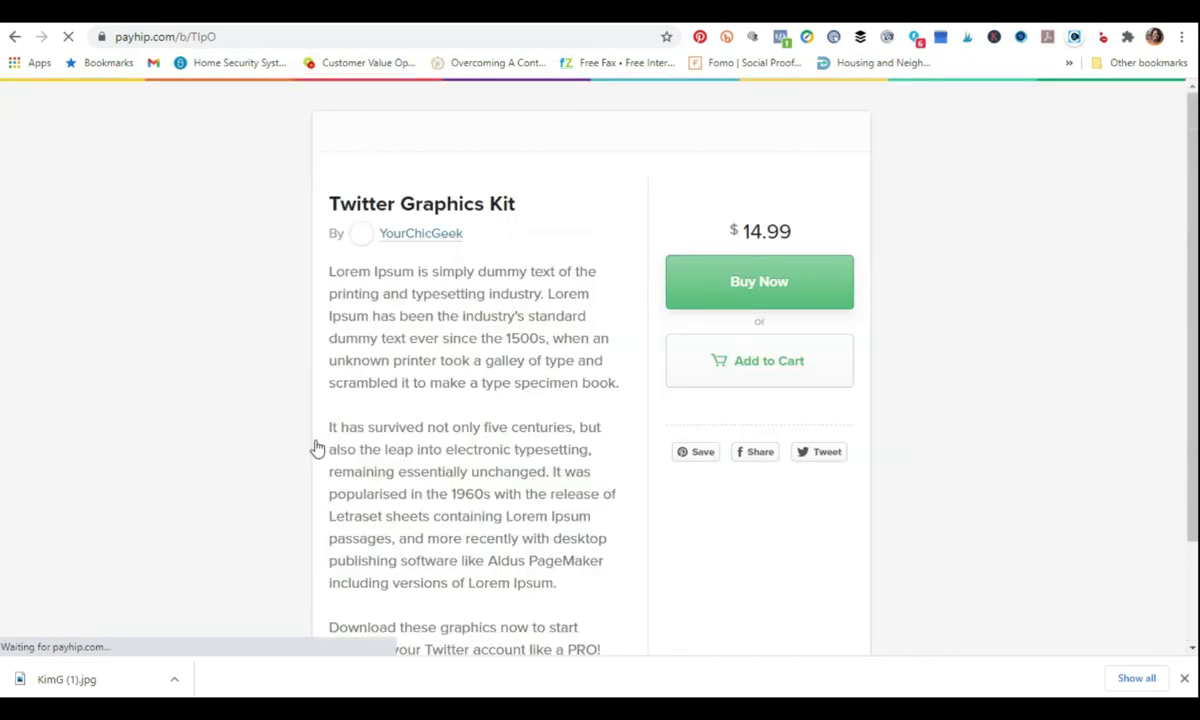
- Review the Twitter Graphics Kit page's cover, description and purchase options, and return to the storefront
{"action": "scroll", "coordinate": [450, 290], "scroll_direction": "down", "scroll_amount": 2}
{"action": "scroll", "coordinate": [471, 304], "scroll_direction": "down", "scroll_amount": 4}
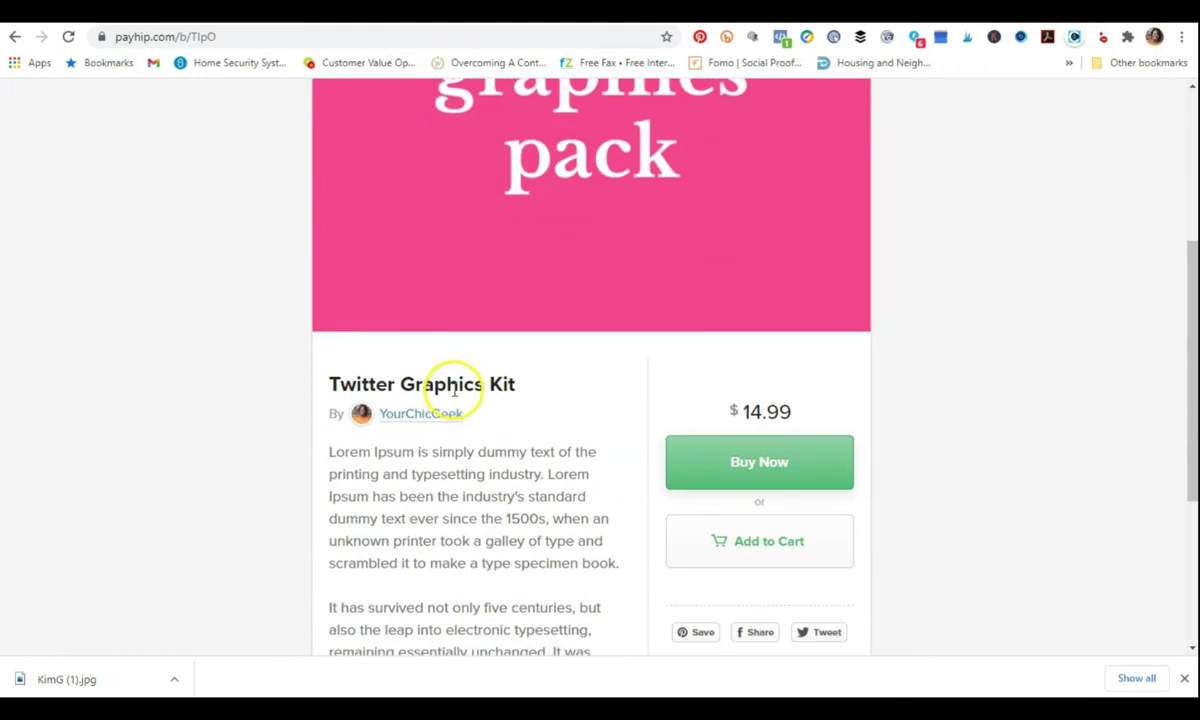
{"action": "scroll", "coordinate": [455, 445], "scroll_direction": "down", "scroll_amount": 1}
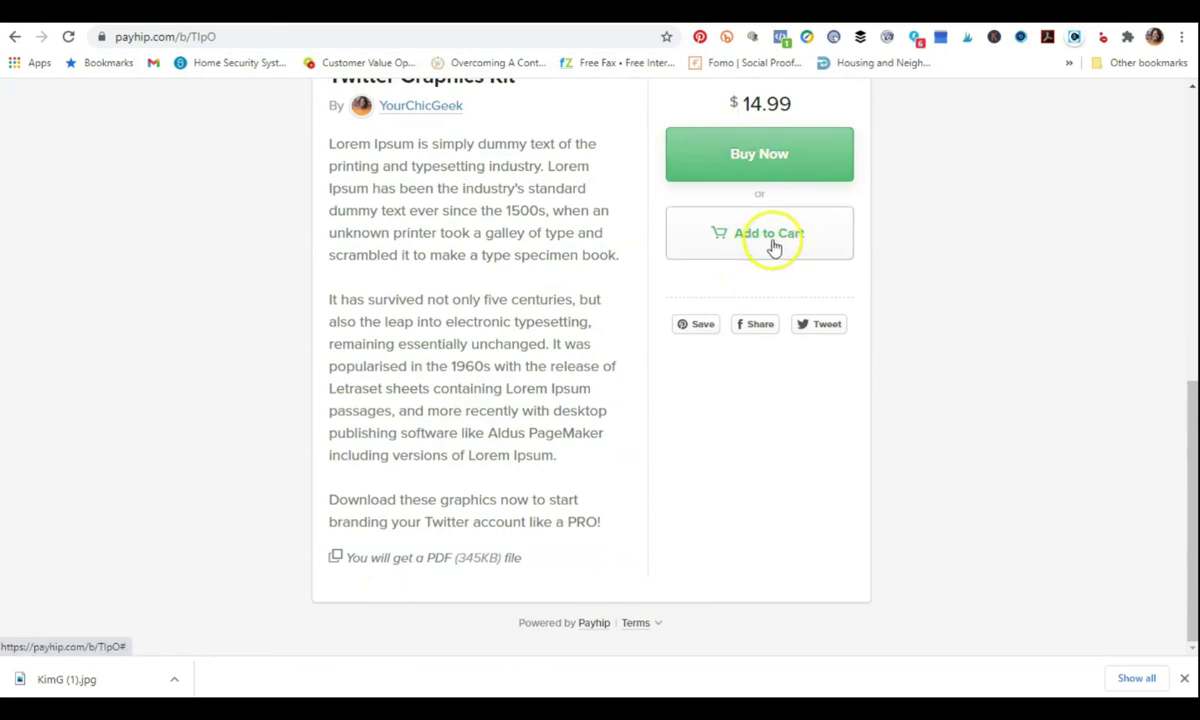
{"action": "scroll", "coordinate": [332, 458], "scroll_direction": "up", "scroll_amount": 7}
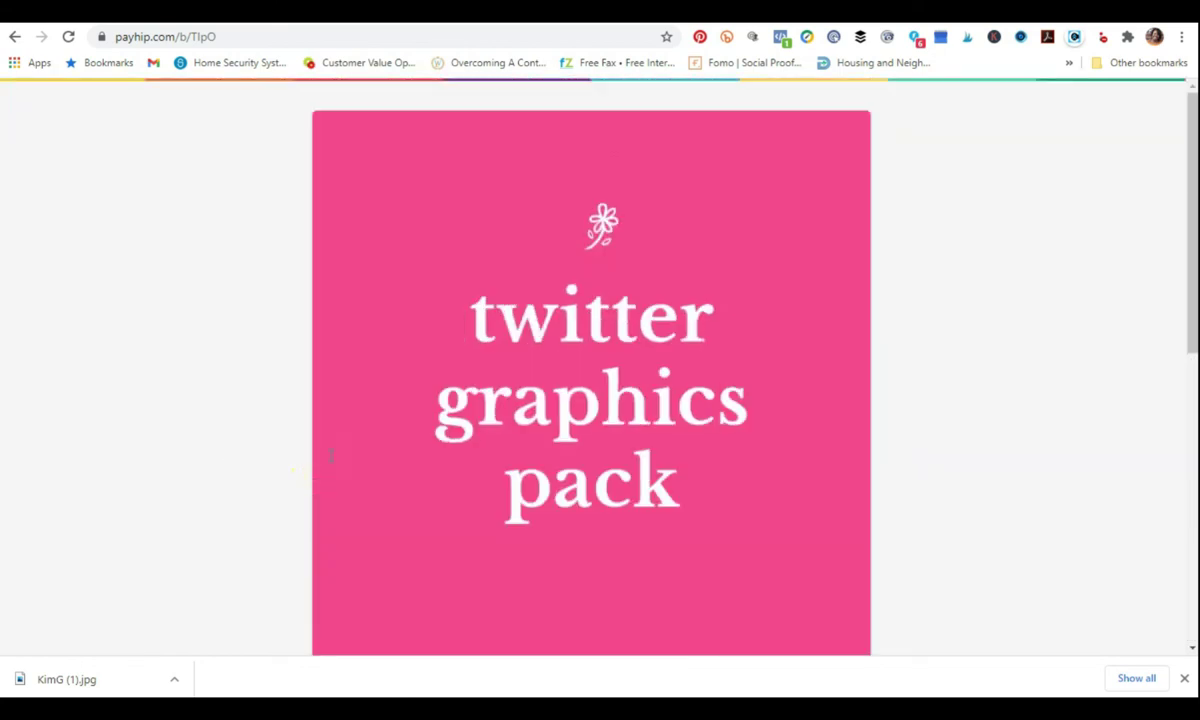
{"action": "left_click", "coordinate": [15, 36]}
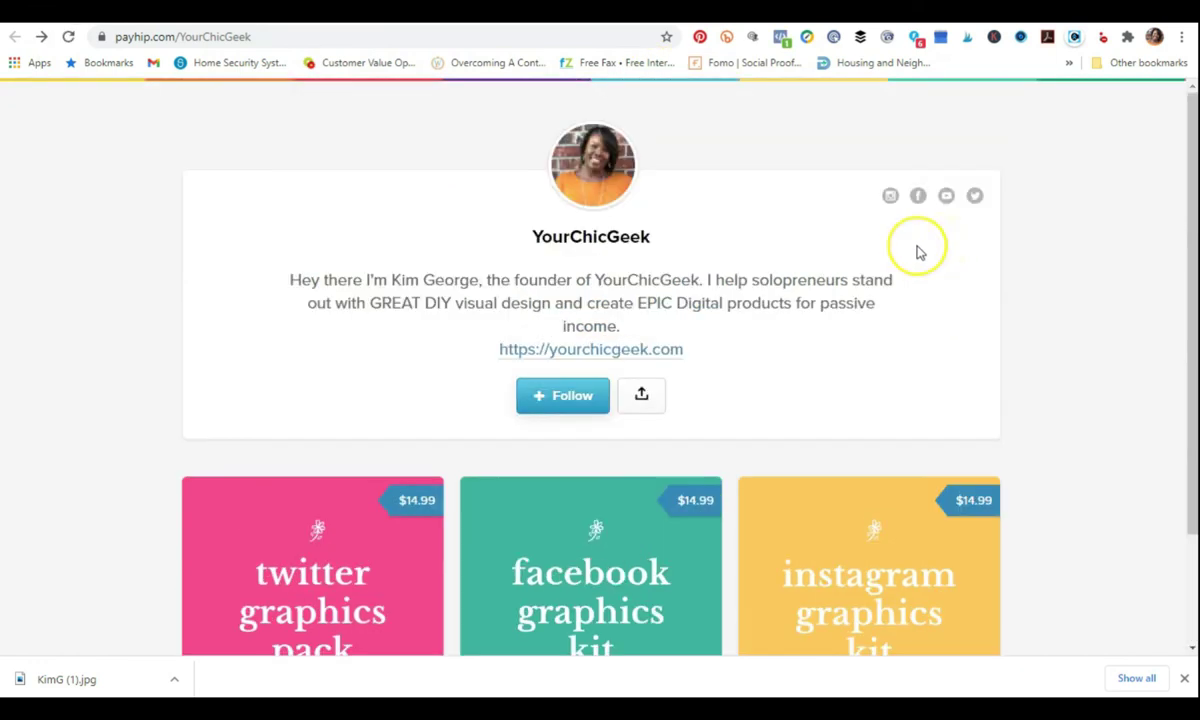
- Dismiss the browser's download bar and look over the storefront's profile section and the three graphics kit listings
{"action": "left_click", "coordinate": [1184, 678]}
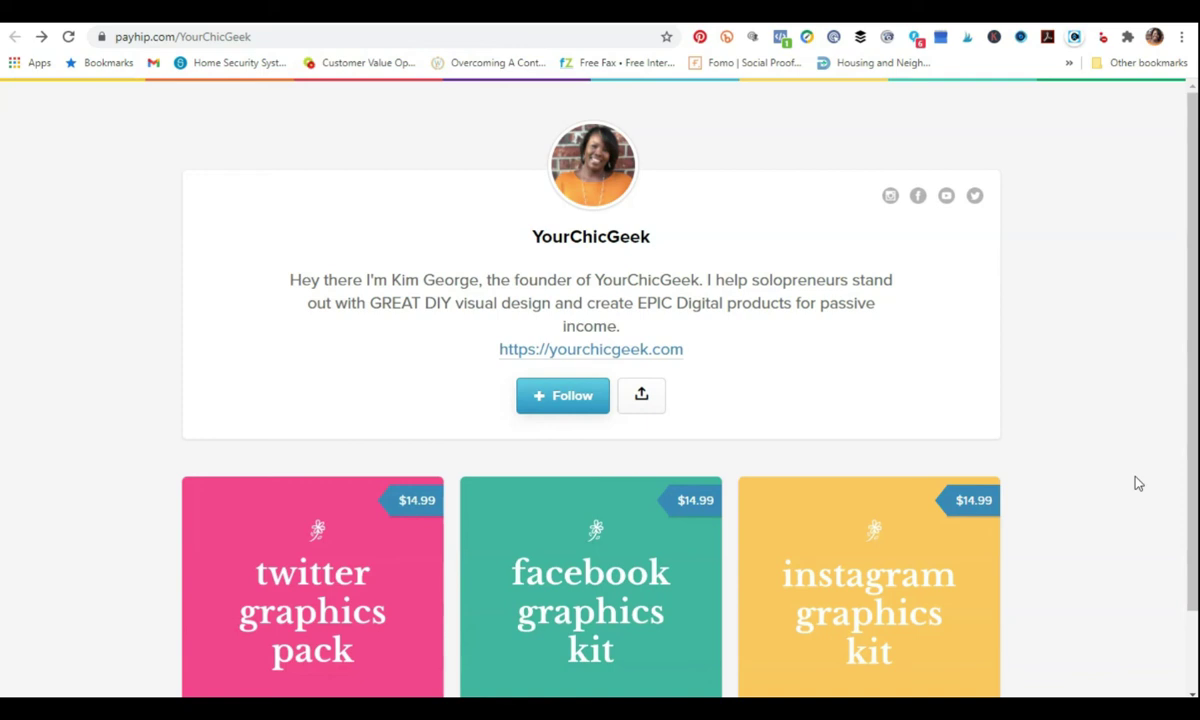
{"action": "scroll", "coordinate": [1138, 483], "scroll_direction": "down", "scroll_amount": 1}
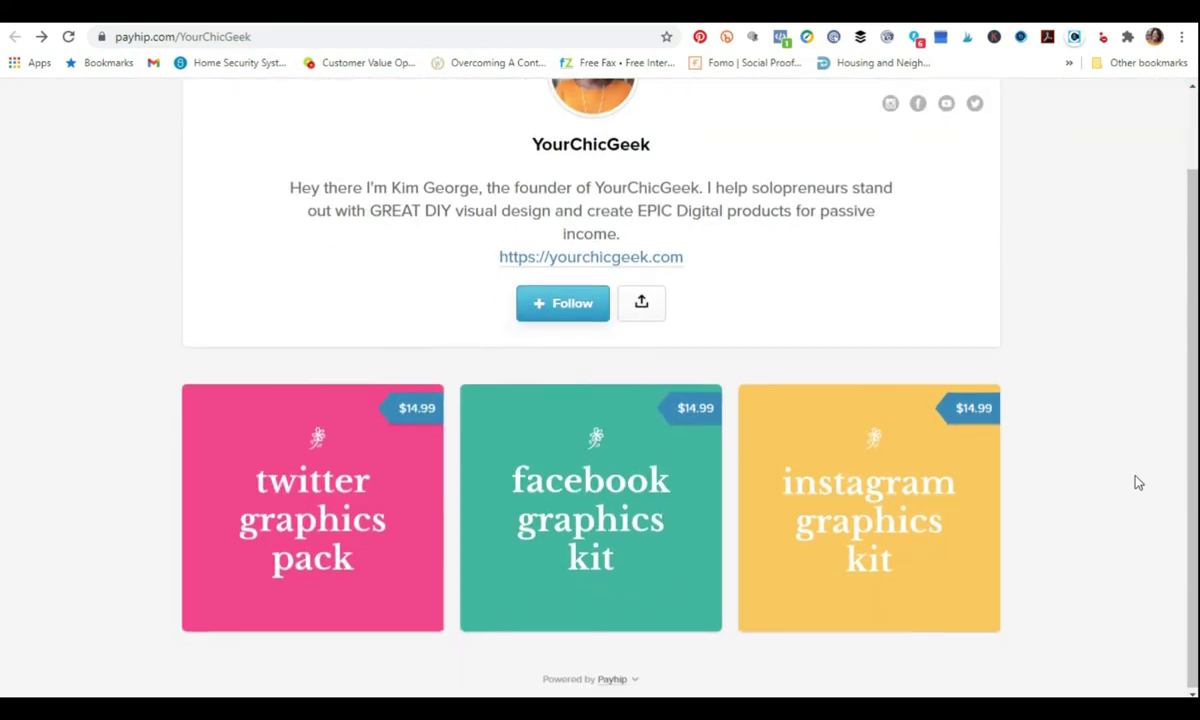
{"action": "scroll", "coordinate": [1138, 483], "scroll_direction": "up", "scroll_amount": 1}
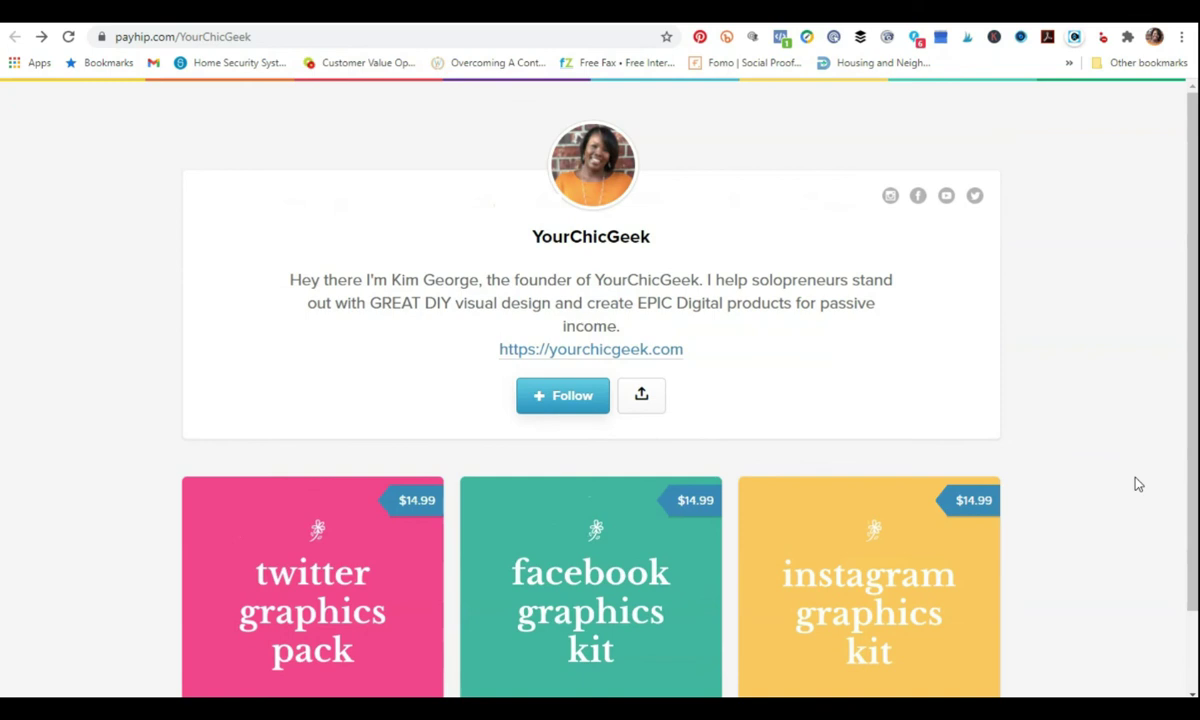